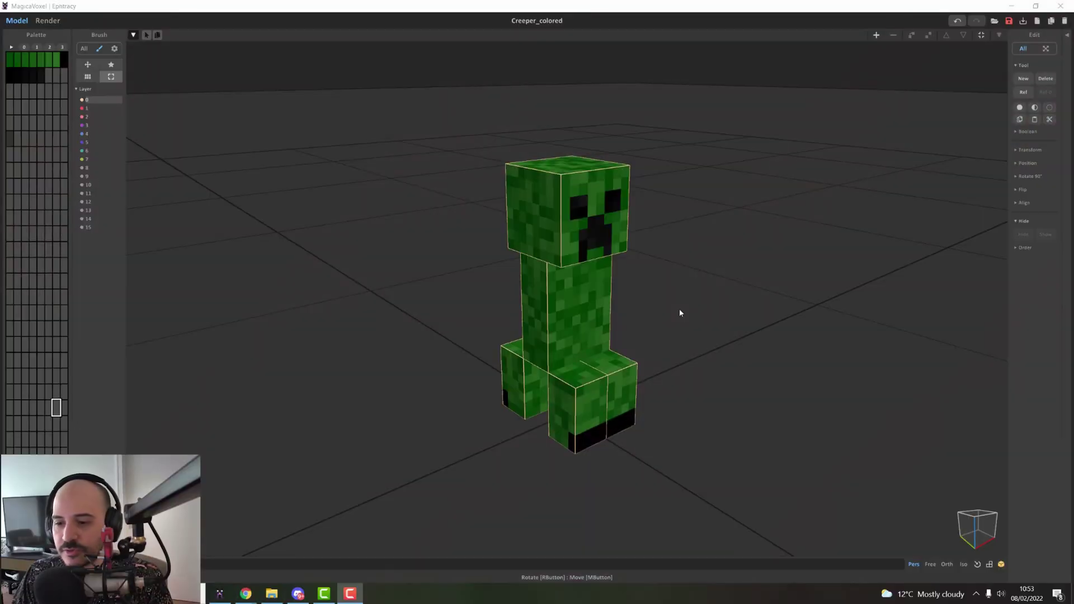
Switch the viewport to orthographic projection and view the creeper from a front corner
{"action": "left_click", "coordinate": [946, 564]}
{"action": "mouse_move", "coordinate": [682, 346]}
{"action": "right_mouse_down"}
{"action": "mouse_move", "coordinate": [882, 345]}
{"action": "mouse_move", "coordinate": [695, 348]}
{"action": "right_mouse_up"}
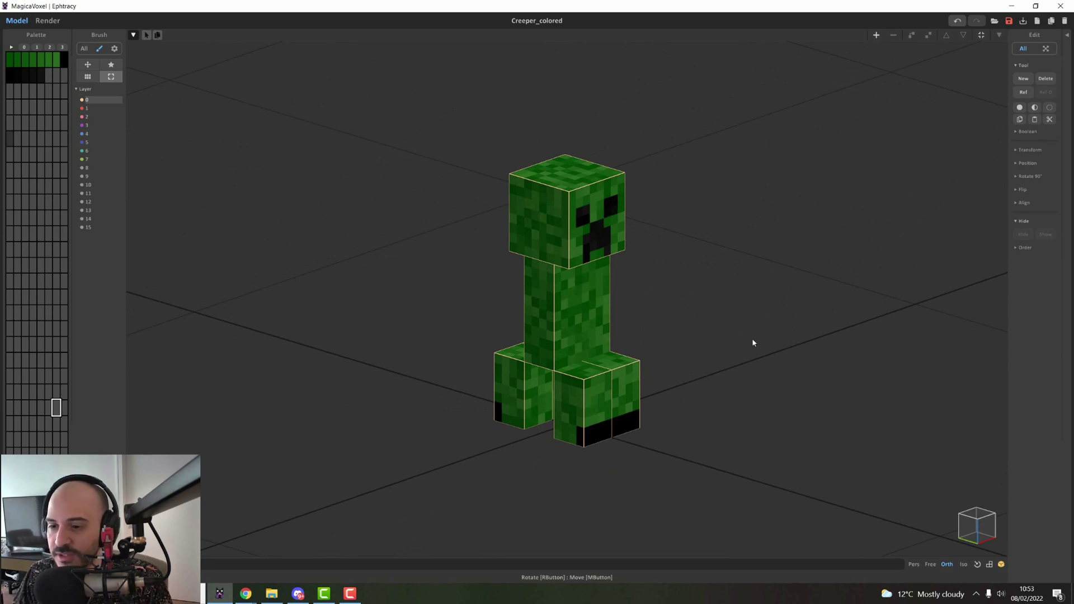
{"action": "right_click_drag", "start_coordinate": [752, 338], "coordinate": [695, 369]}
{"action": "scroll", "coordinate": [696, 369], "scroll_direction": "up", "scroll_amount": 1}
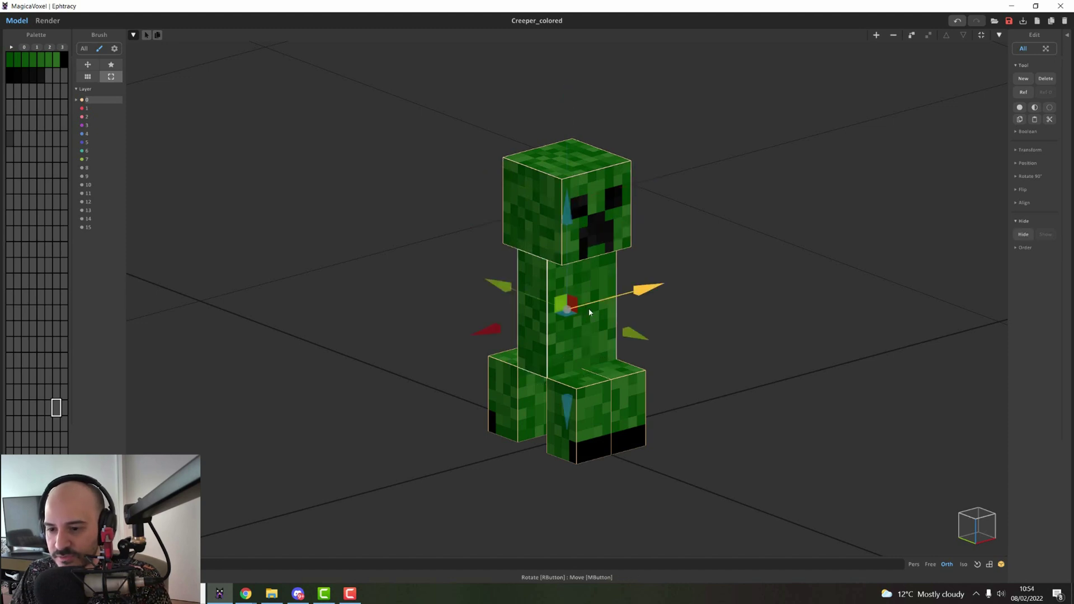
Assign all parts of the creeper model to layer 2 and clear the selection
{"action": "left_click", "coordinate": [641, 379]}
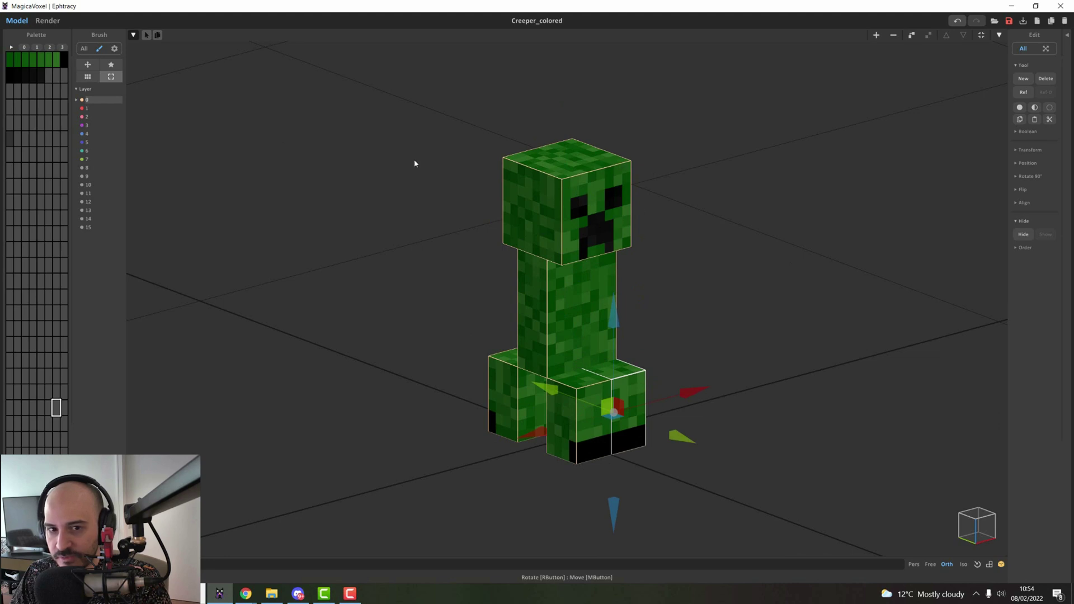
{"action": "key", "text": "ctrl+d"}
{"action": "left_click", "coordinate": [522, 173]}
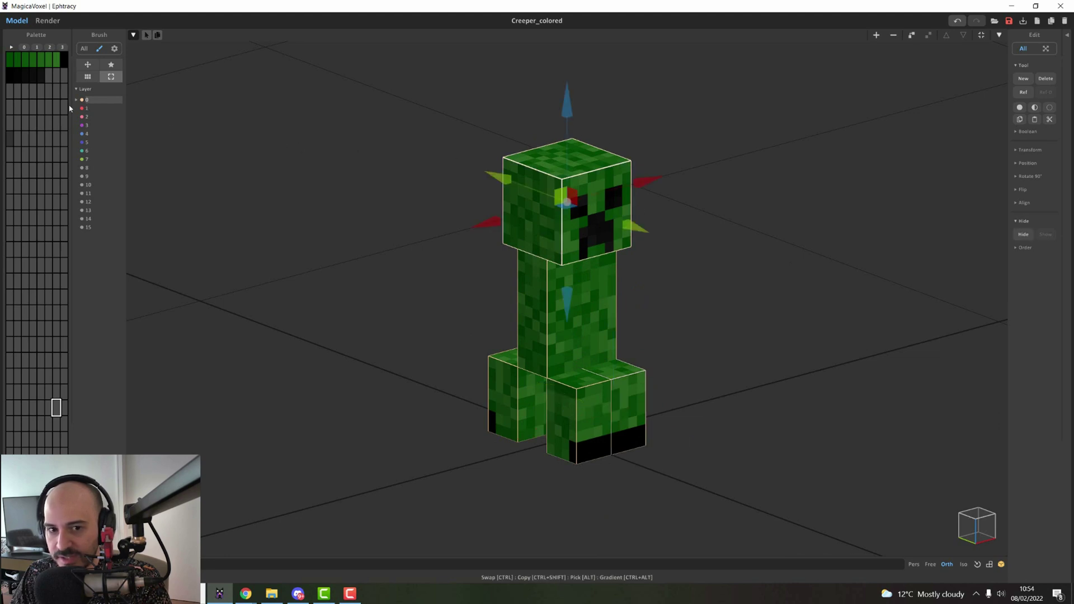
{"action": "left_click_drag", "start_coordinate": [415, 103], "coordinate": [896, 524]}
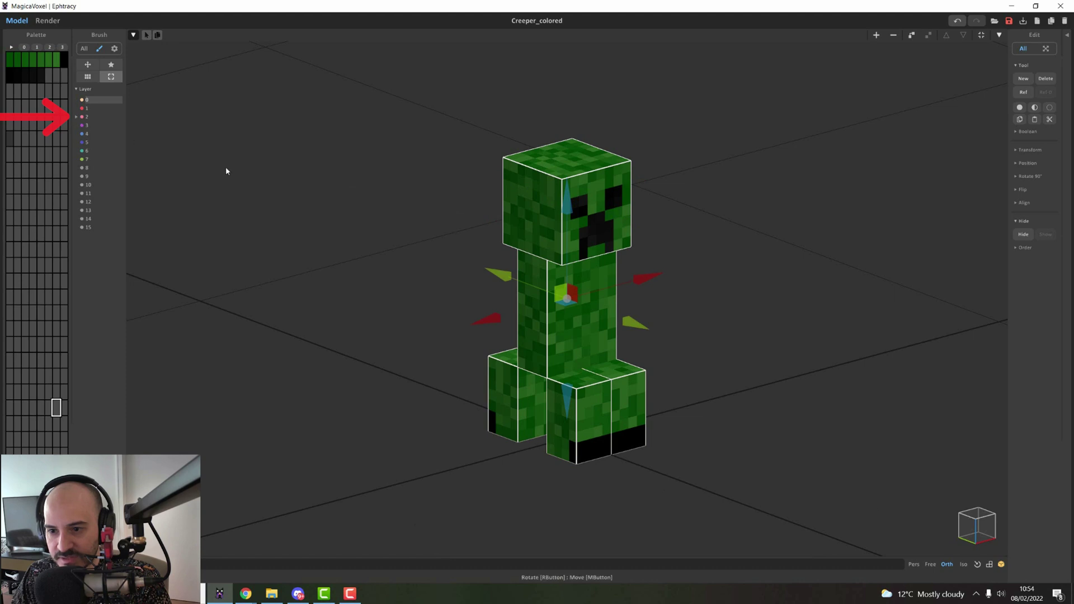
{"action": "left_click", "coordinate": [392, 182]}
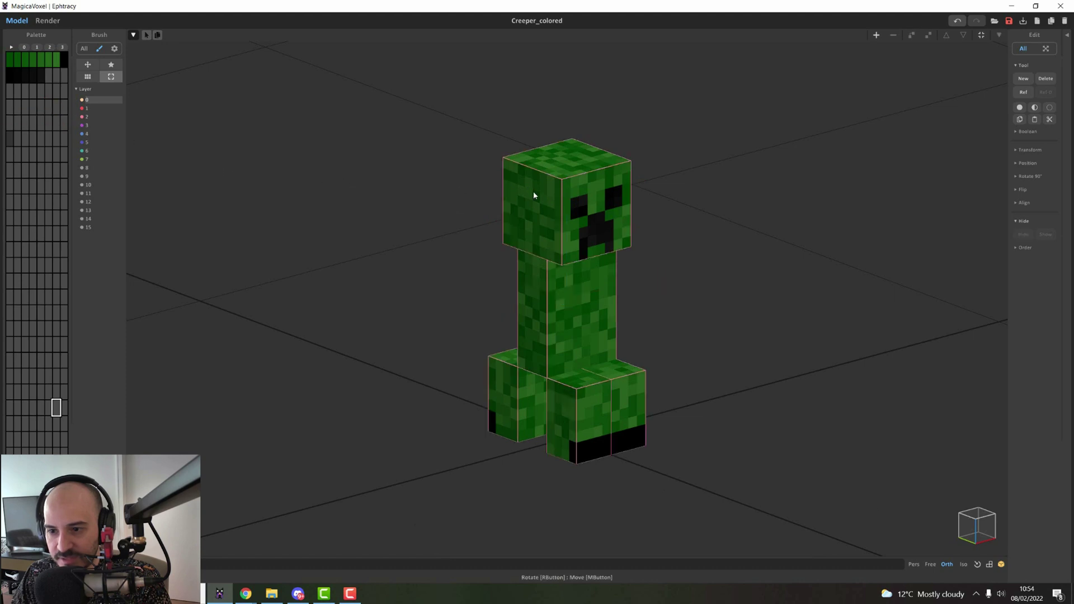
Toggle the visibility of layer 2 off and on several times, leaving it visible
{"action": "left_click", "coordinate": [83, 118]}
{"action": "left_click", "coordinate": [83, 118]}
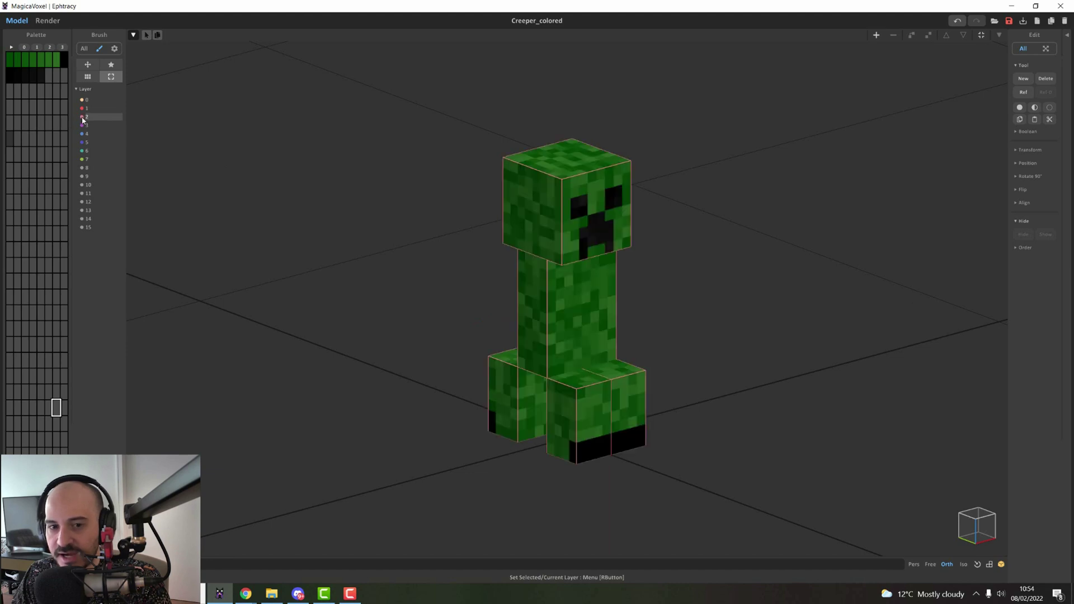
{"action": "left_click", "coordinate": [83, 118]}
{"action": "left_click", "coordinate": [83, 118]}
{"action": "left_click", "coordinate": [83, 118]}
{"action": "left_click", "coordinate": [83, 118]}
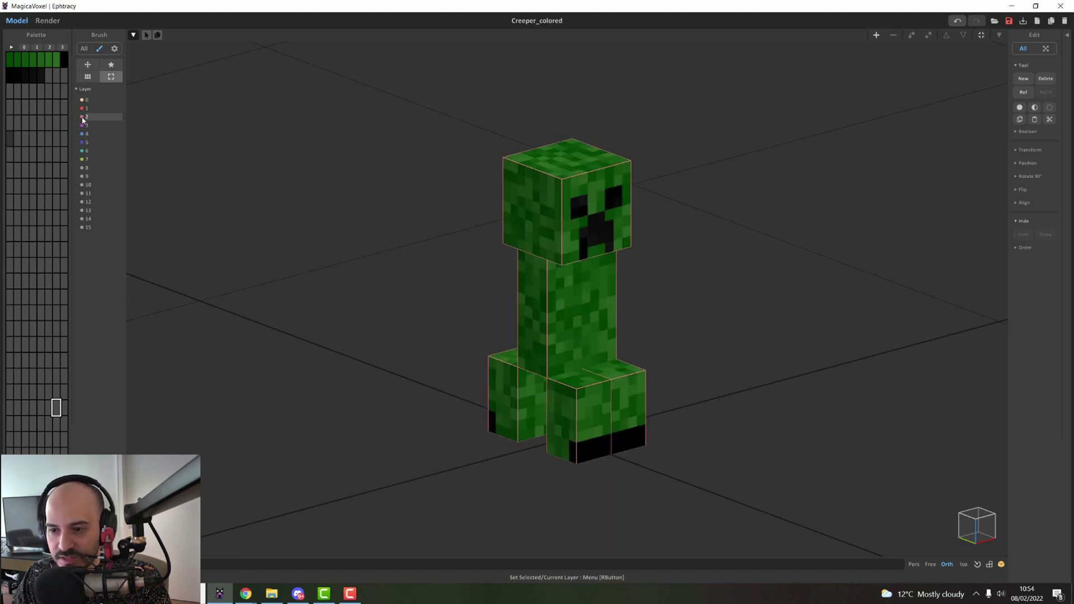
{"action": "left_click", "coordinate": [83, 118]}
{"action": "left_click", "coordinate": [83, 118]}
{"action": "left_click", "coordinate": [82, 118]}
Move all parts of the creeper back to layer 0 and deselect them
{"action": "left_click_drag", "start_coordinate": [329, 100], "coordinate": [783, 507]}
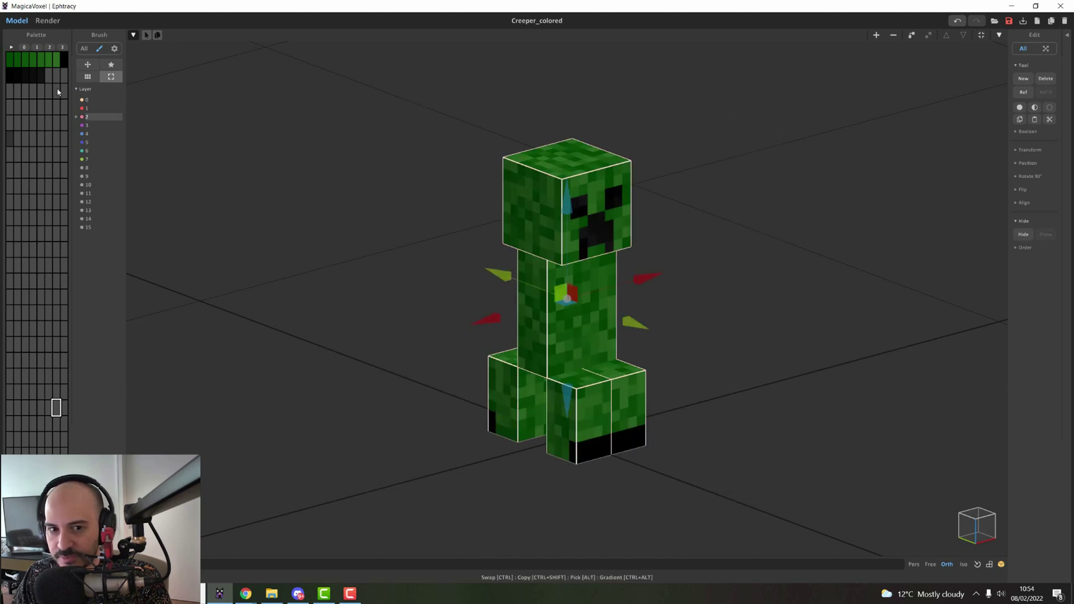
{"action": "left_click", "coordinate": [293, 150]}
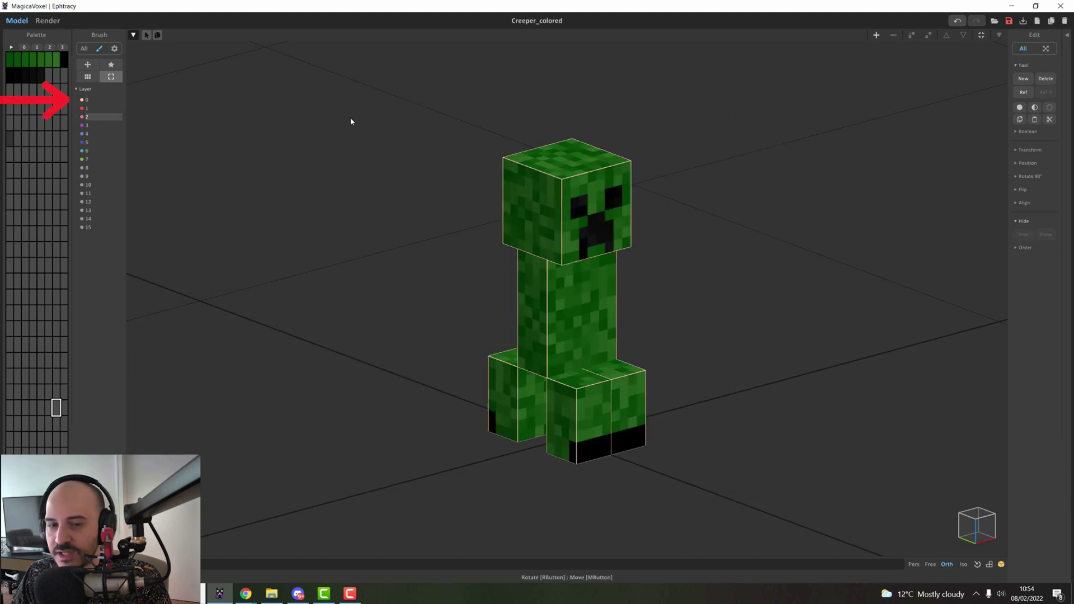
Hide the creeper's head and clear the selection
{"action": "left_click", "coordinate": [536, 158]}
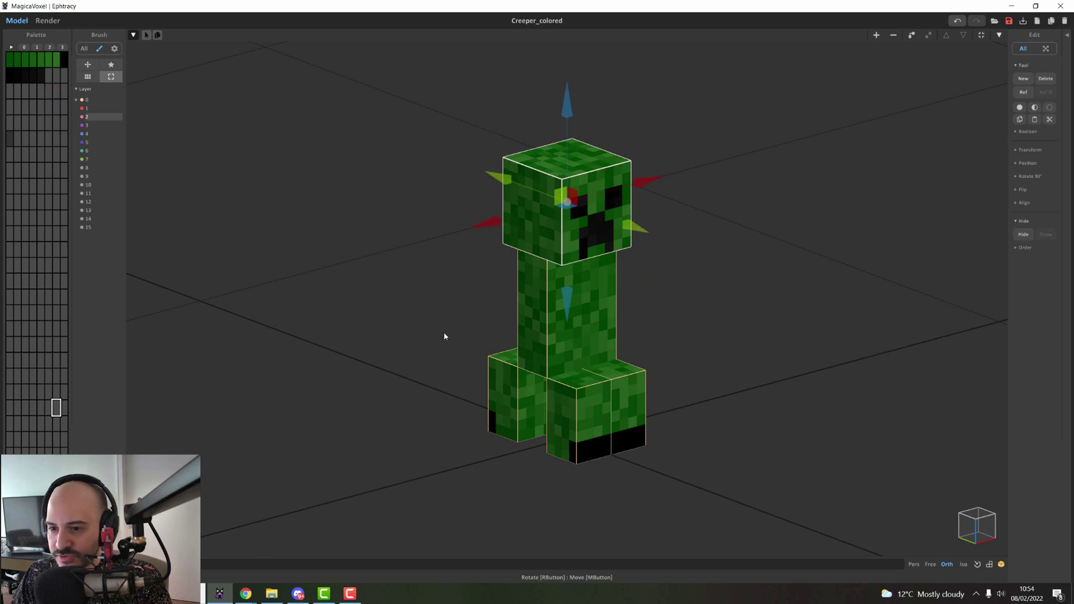
{"action": "left_click", "coordinate": [1024, 235]}
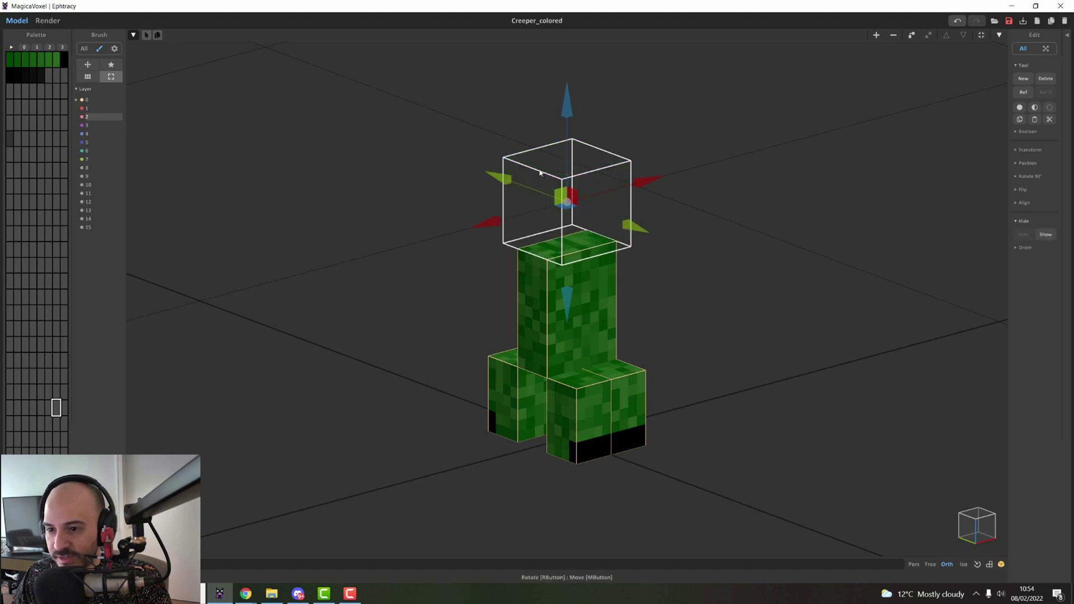
{"action": "left_click", "coordinate": [809, 191]}
Try to select the hidden head directly in the viewport, by picking and by box selection
{"action": "left_click", "coordinate": [616, 233]}
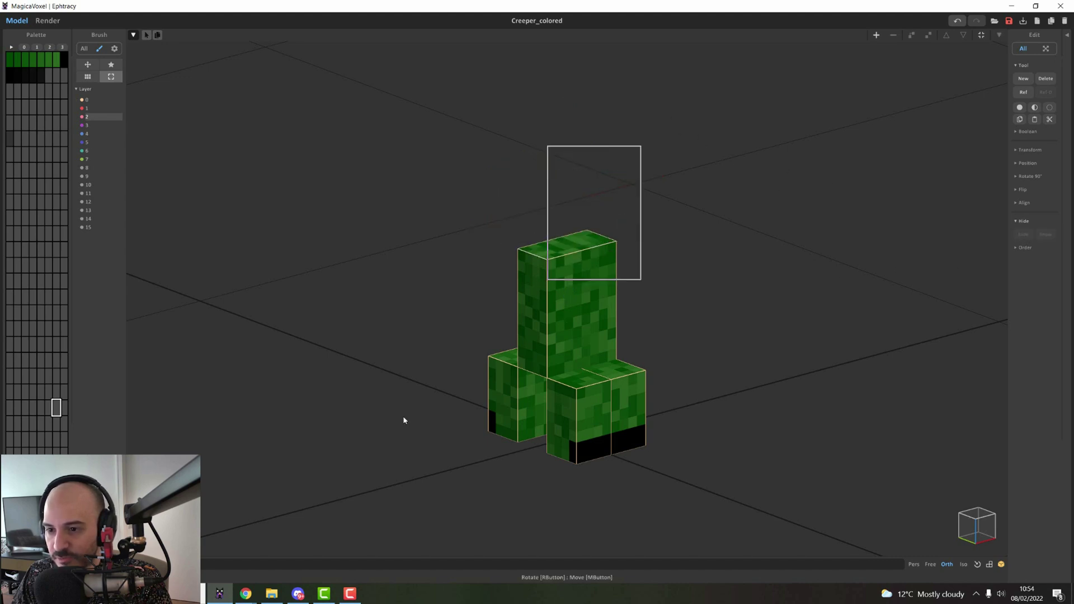
{"action": "left_click", "coordinate": [565, 314]}
{"action": "left_click", "coordinate": [559, 243]}
{"action": "left_click", "coordinate": [587, 199]}
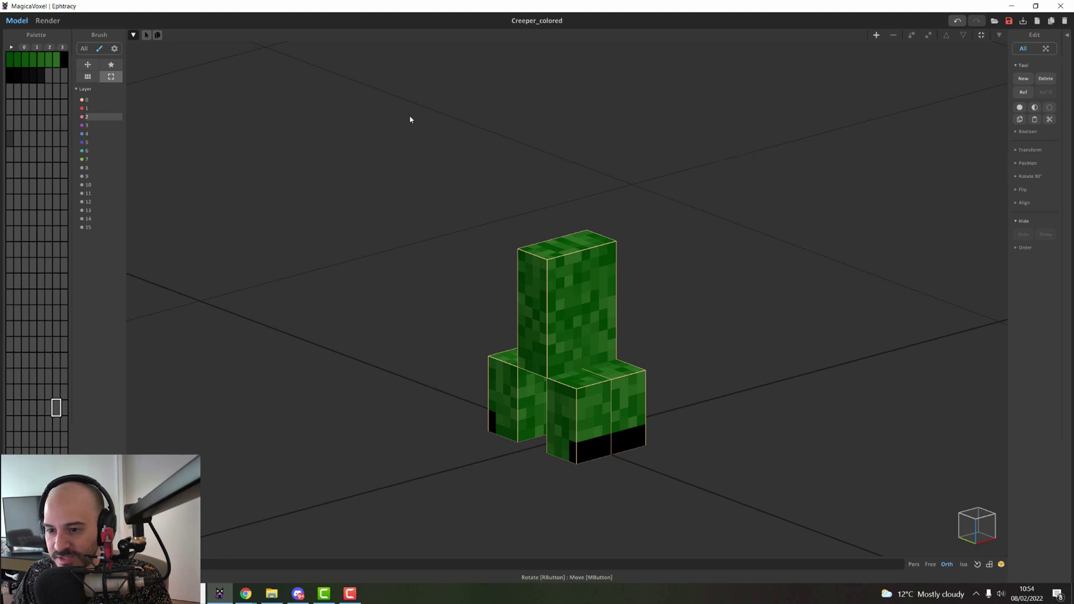
{"action": "left_click_drag", "start_coordinate": [410, 119], "coordinate": [778, 481]}
{"action": "left_click", "coordinate": [415, 192]}
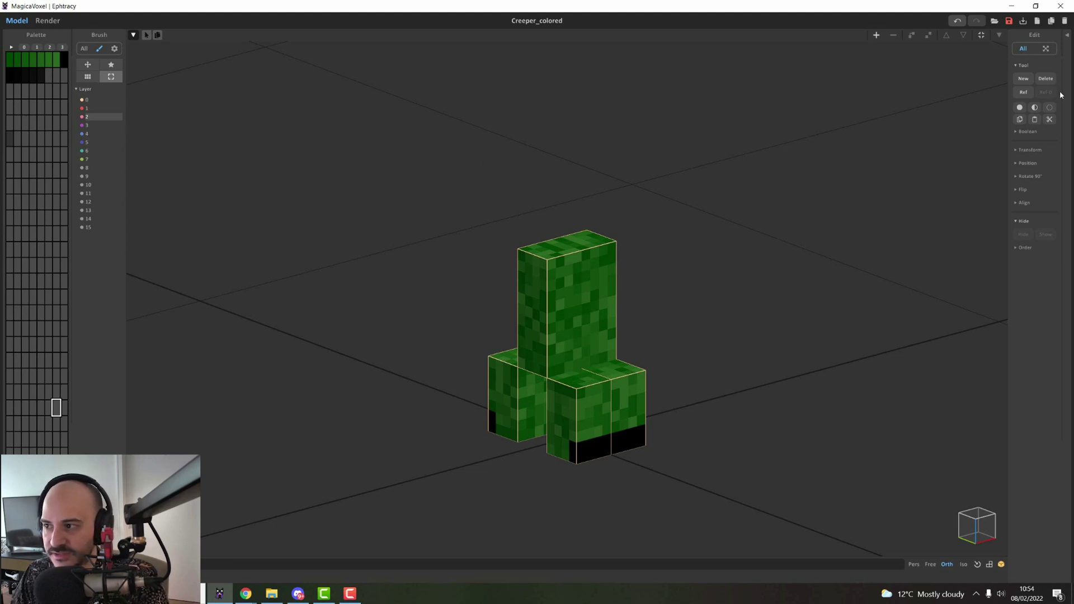
Open the scene outline and select the body and individual legs to match them with their outline entries
{"action": "left_click", "coordinate": [1067, 37]}
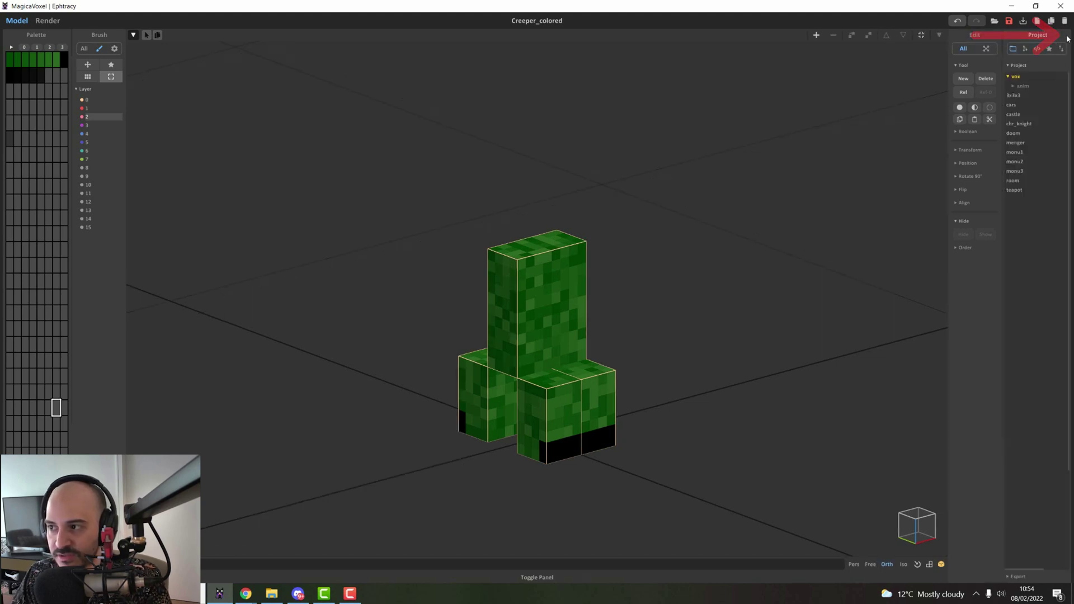
{"action": "left_click", "coordinate": [1025, 50]}
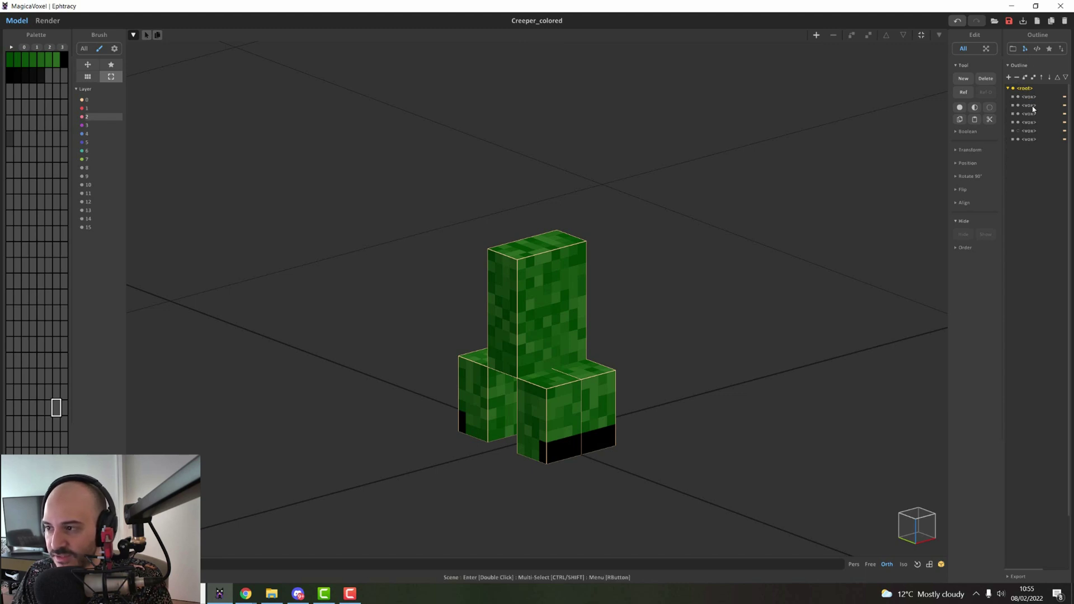
{"action": "left_click", "coordinate": [556, 297]}
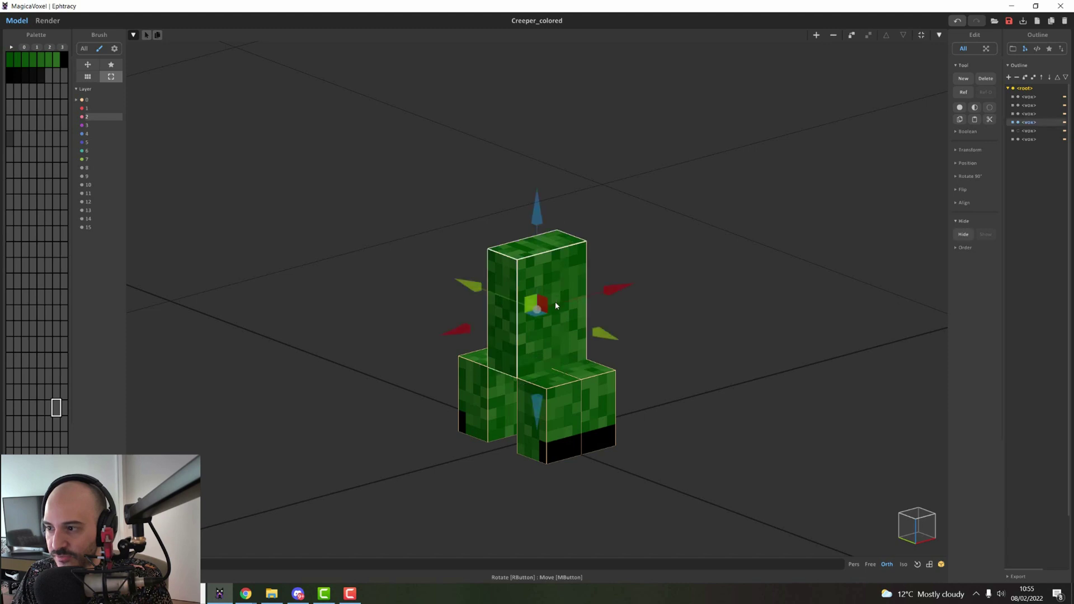
{"action": "left_click", "coordinate": [547, 414]}
{"action": "left_click", "coordinate": [593, 382]}
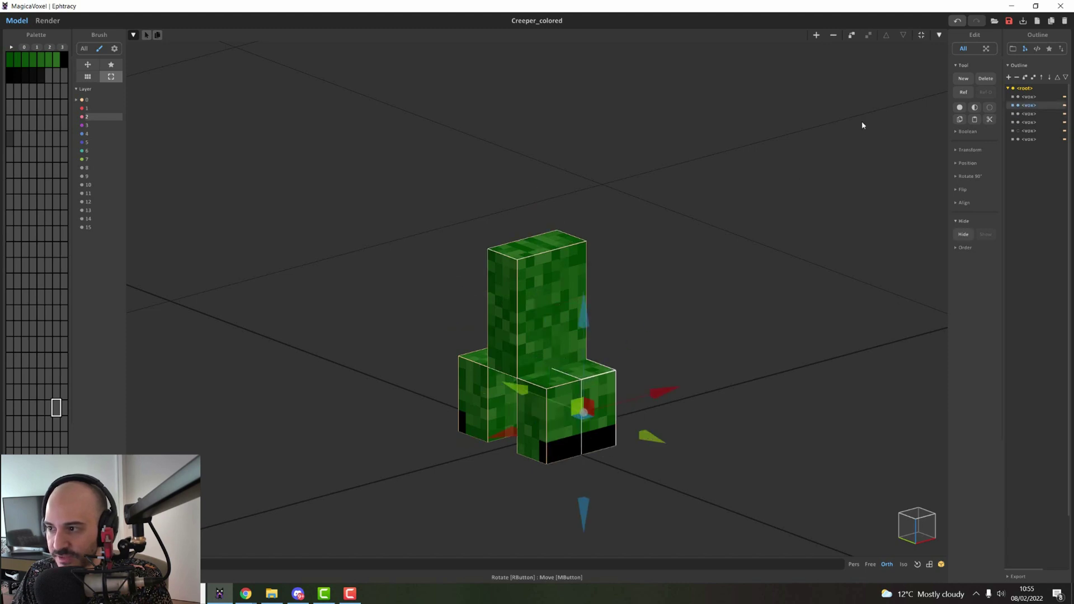
{"action": "left_click", "coordinate": [475, 381]}
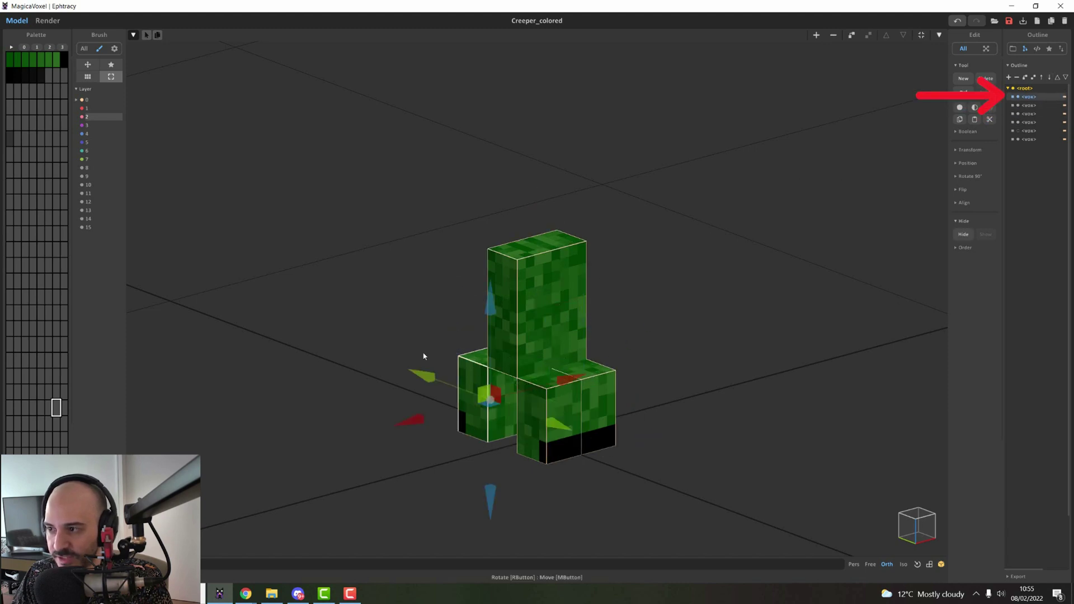
{"action": "right_click_drag", "start_coordinate": [424, 355], "coordinate": [619, 260]}
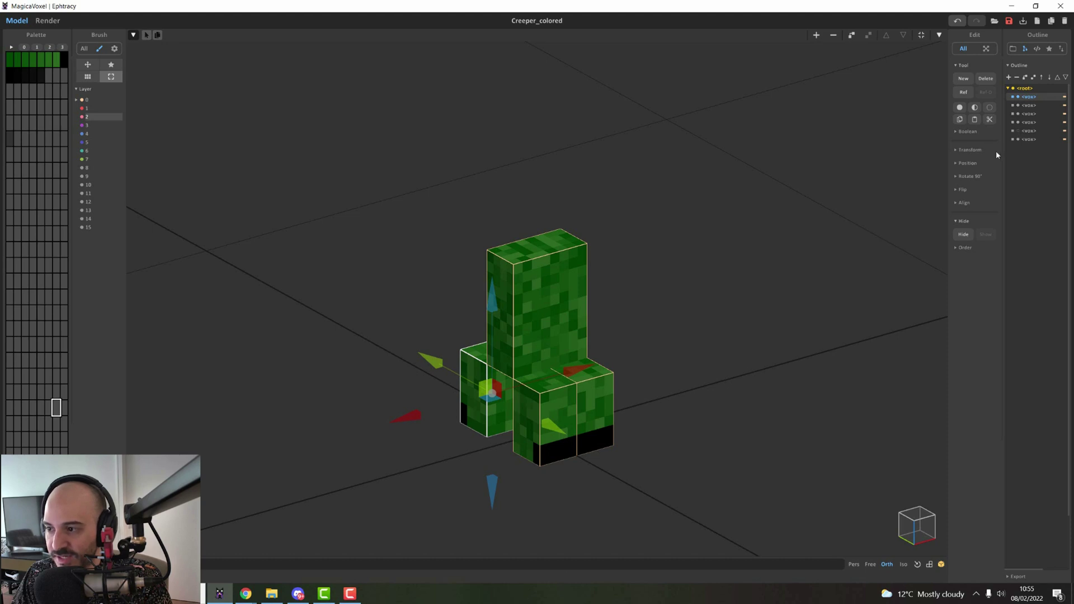
Select the hidden head through the scene outline and show it again
{"action": "left_click", "coordinate": [1031, 132]}
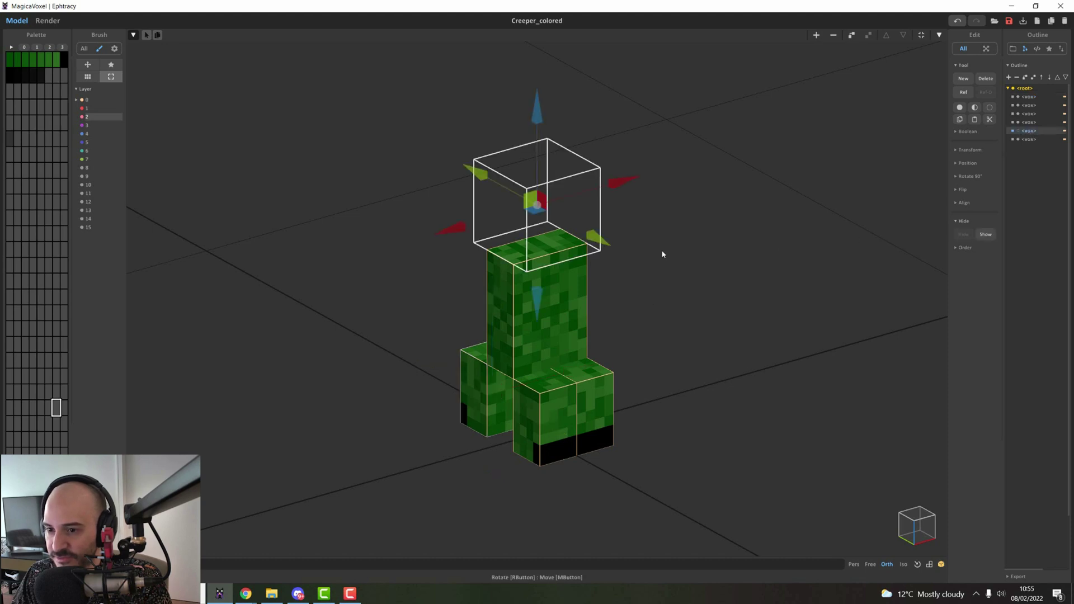
{"action": "left_click", "coordinate": [988, 236]}
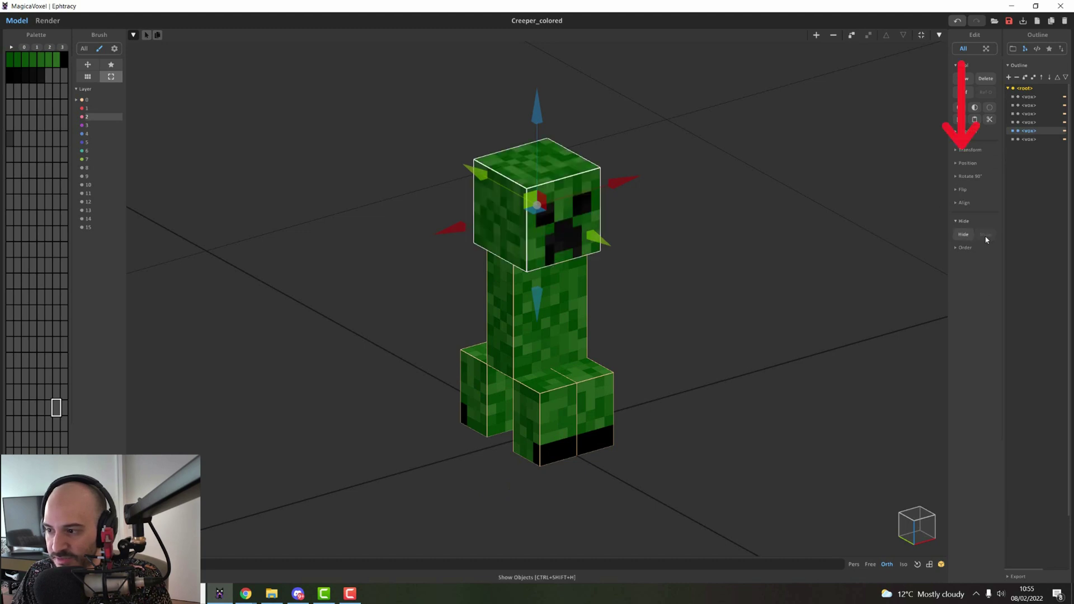
Toggle the head's visibility repeatedly from its outline entry, leave it shown and deselect it
{"action": "left_click", "coordinate": [1019, 132]}
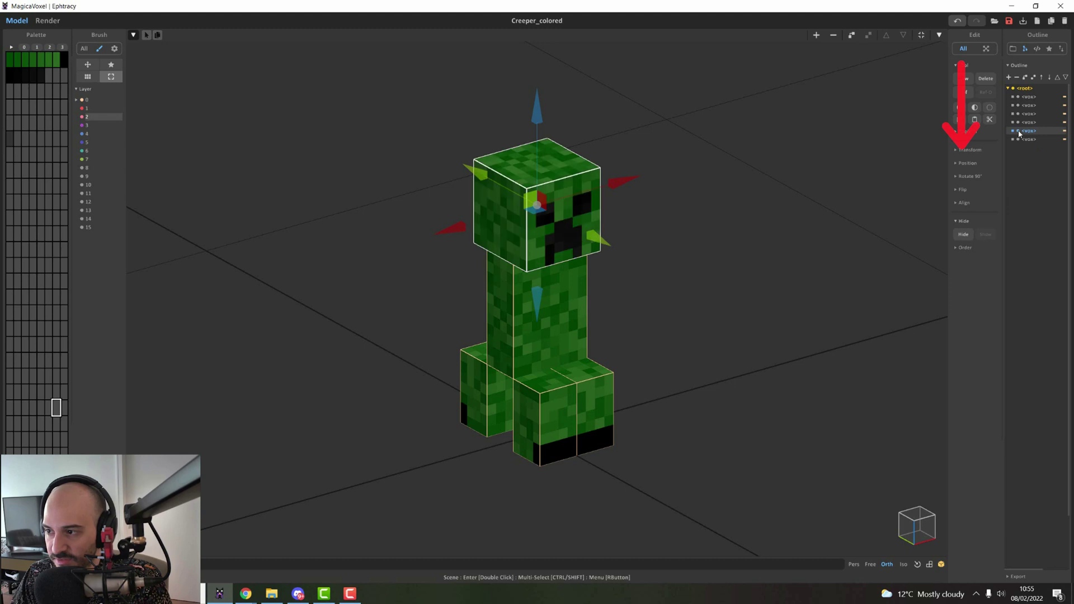
{"action": "left_click", "coordinate": [1018, 132]}
{"action": "left_click", "coordinate": [1018, 132]}
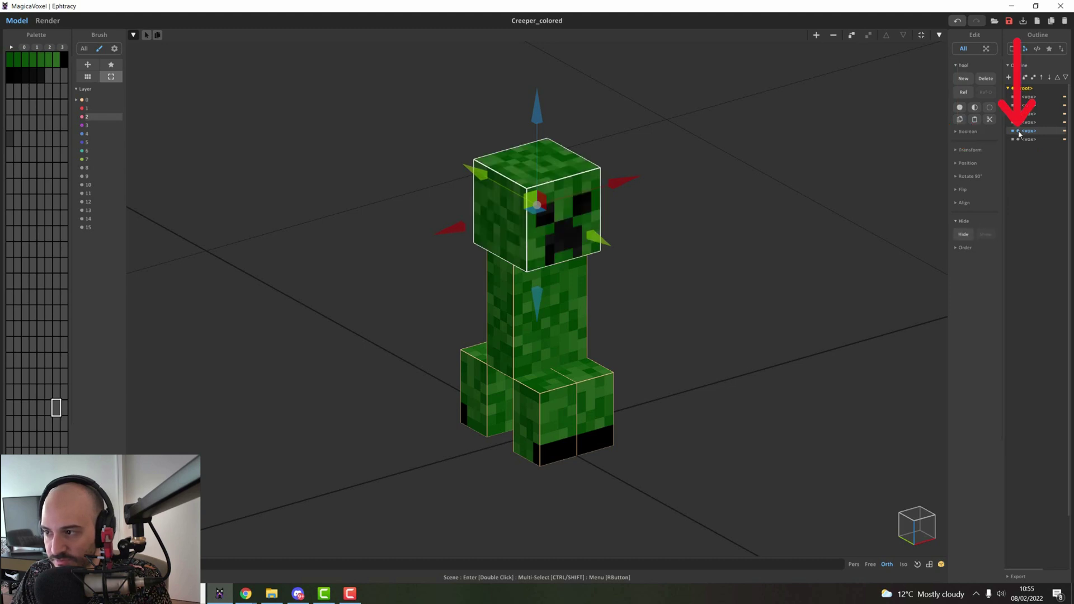
{"action": "left_click", "coordinate": [1018, 132]}
{"action": "left_click", "coordinate": [1019, 132]}
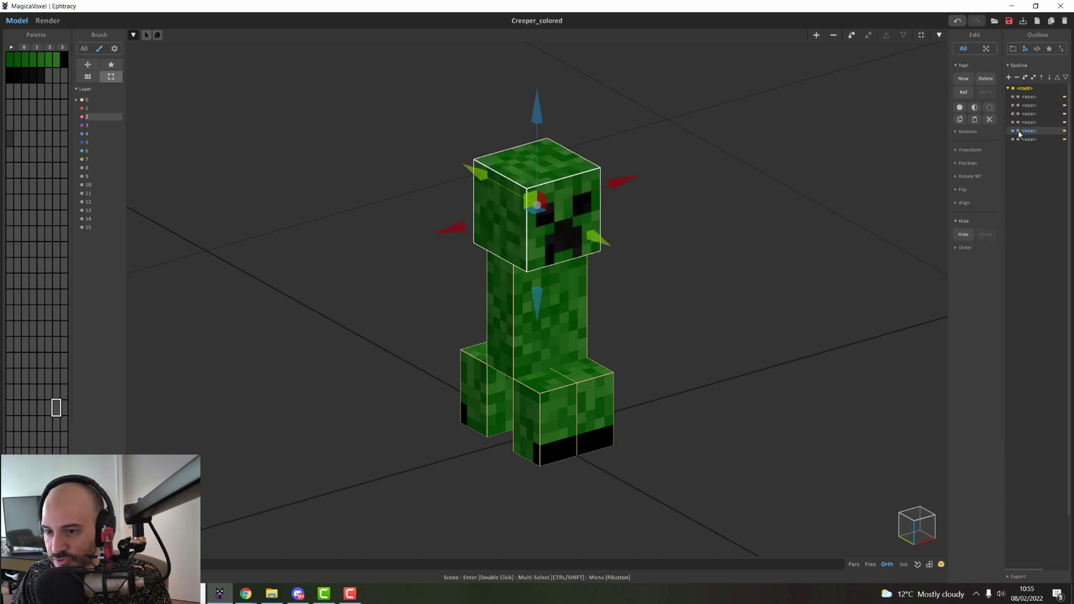
{"action": "left_click", "coordinate": [1018, 132]}
{"action": "left_click", "coordinate": [1018, 132]}
{"action": "left_click", "coordinate": [714, 262]}
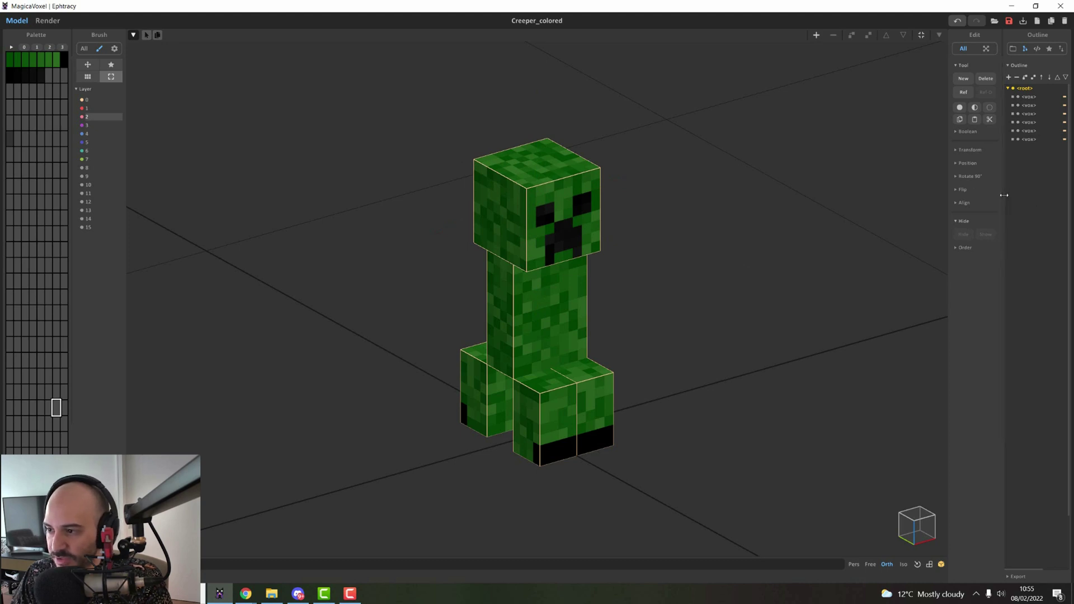
Widen the scene outline and rename the head object as Head
{"action": "left_click_drag", "start_coordinate": [1003, 194], "coordinate": [906, 195]}
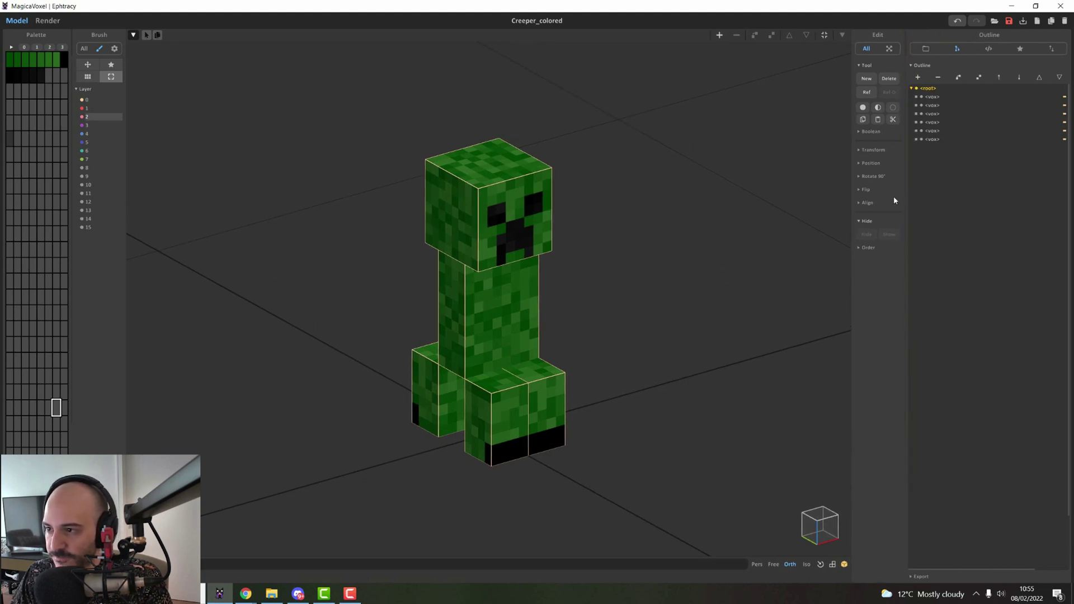
{"action": "left_click", "coordinate": [944, 98]}
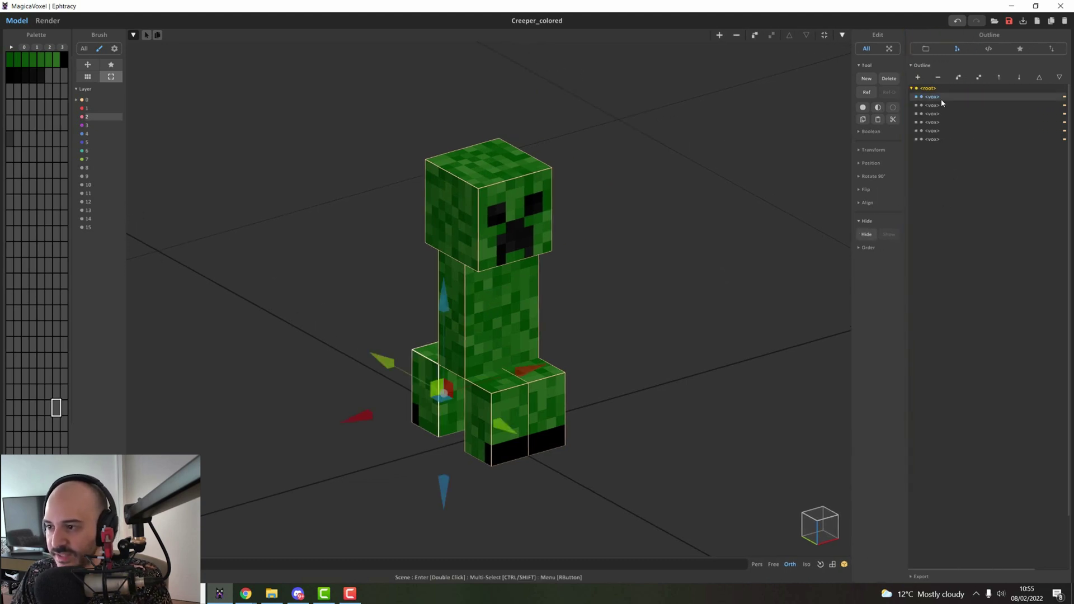
{"action": "left_click", "coordinate": [484, 210]}
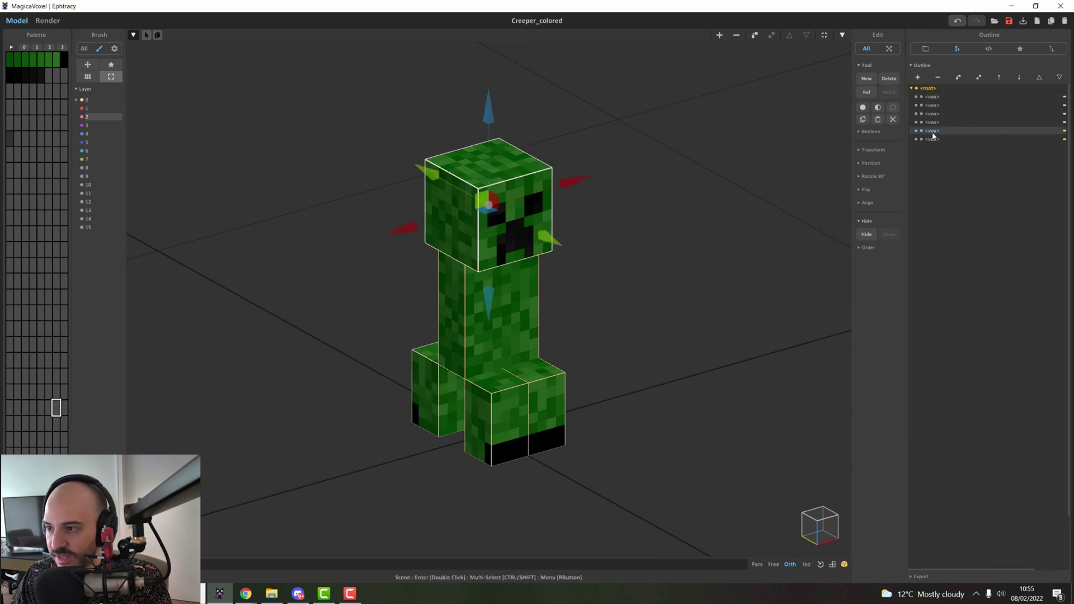
{"action": "right_click", "coordinate": [935, 133]}
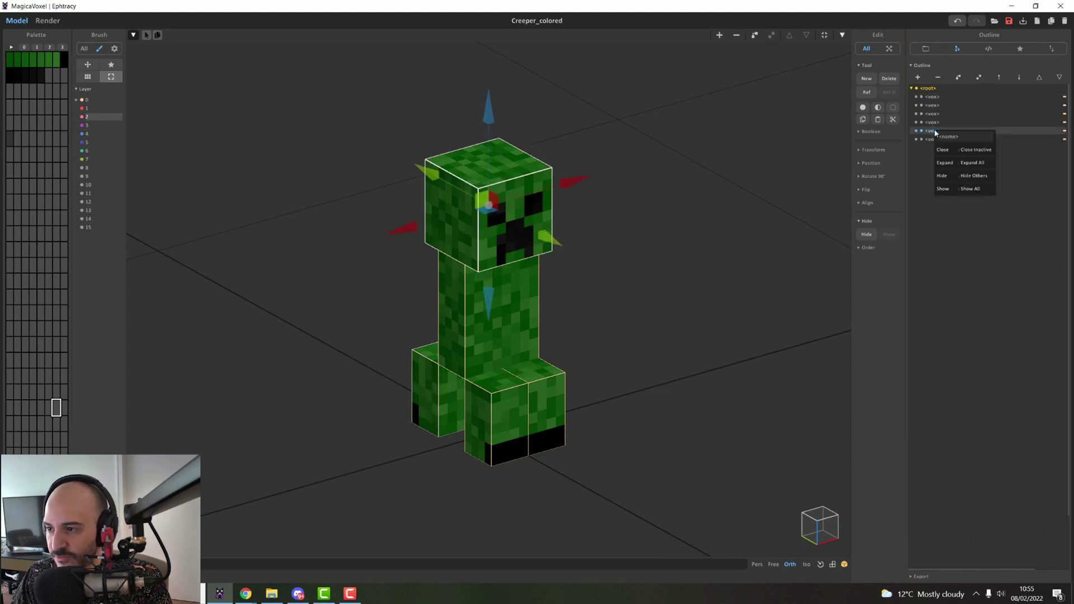
{"action": "left_click", "coordinate": [971, 137]}
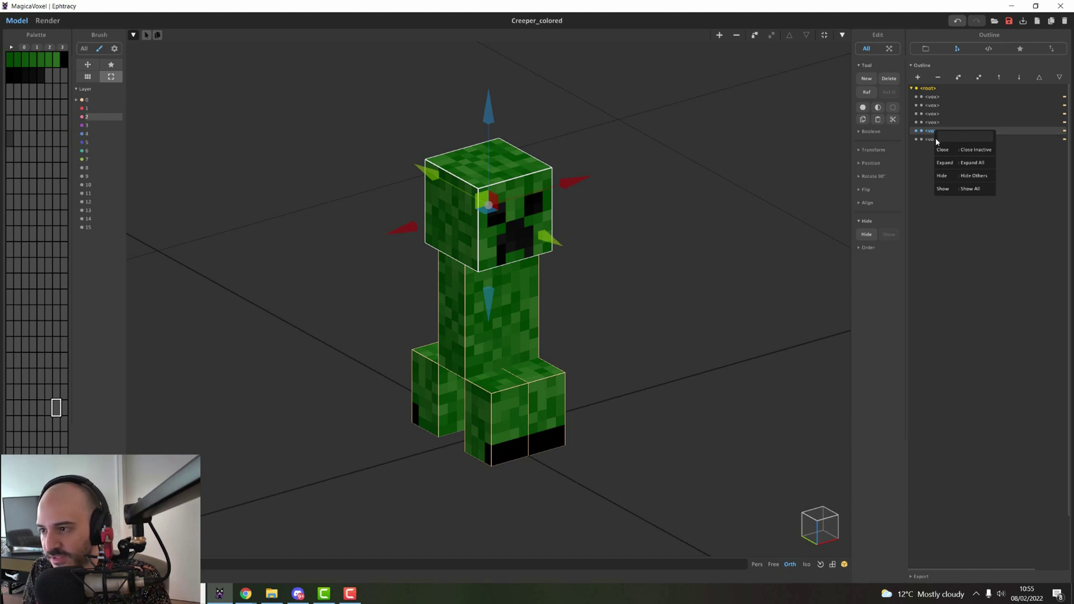
{"action": "type", "text": "Head"}
{"action": "key", "text": "Return"}
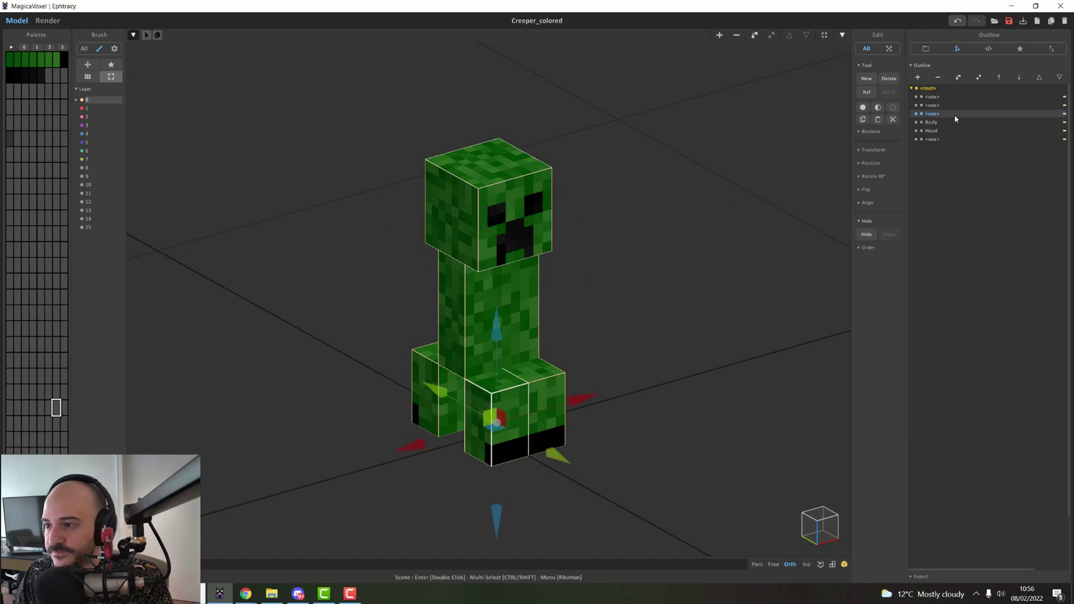
Rename the body object as Body and the four legs as R_FrontLeg, L_FrontLeg, R_BackLeg and L_BackLeg
{"action": "right_click_drag", "start_coordinate": [587, 290], "coordinate": [857, 164]}
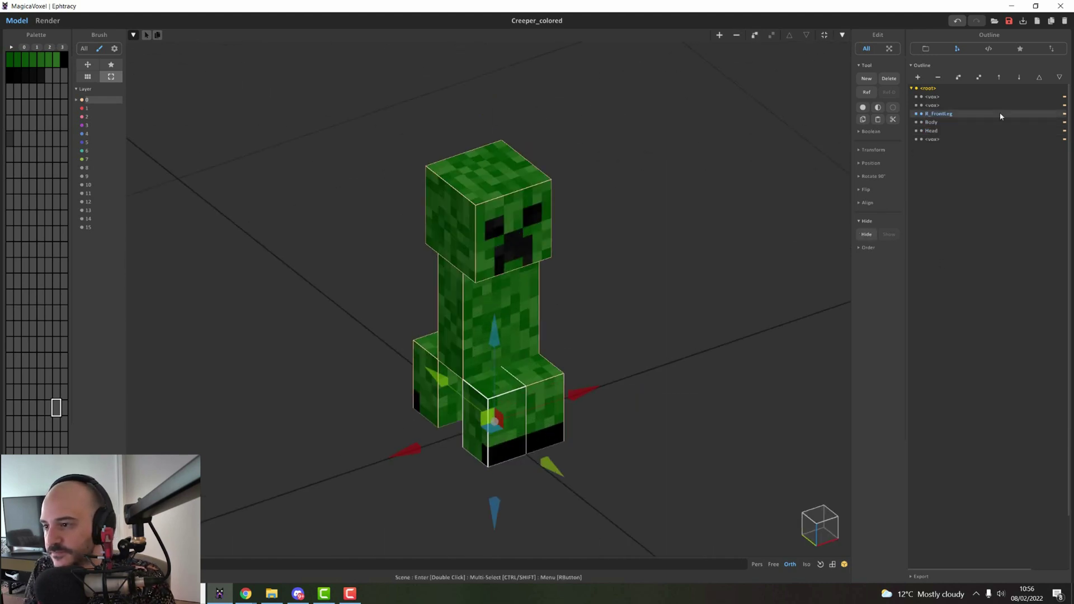
{"action": "right_click_drag", "start_coordinate": [528, 202], "coordinate": [589, 175]}
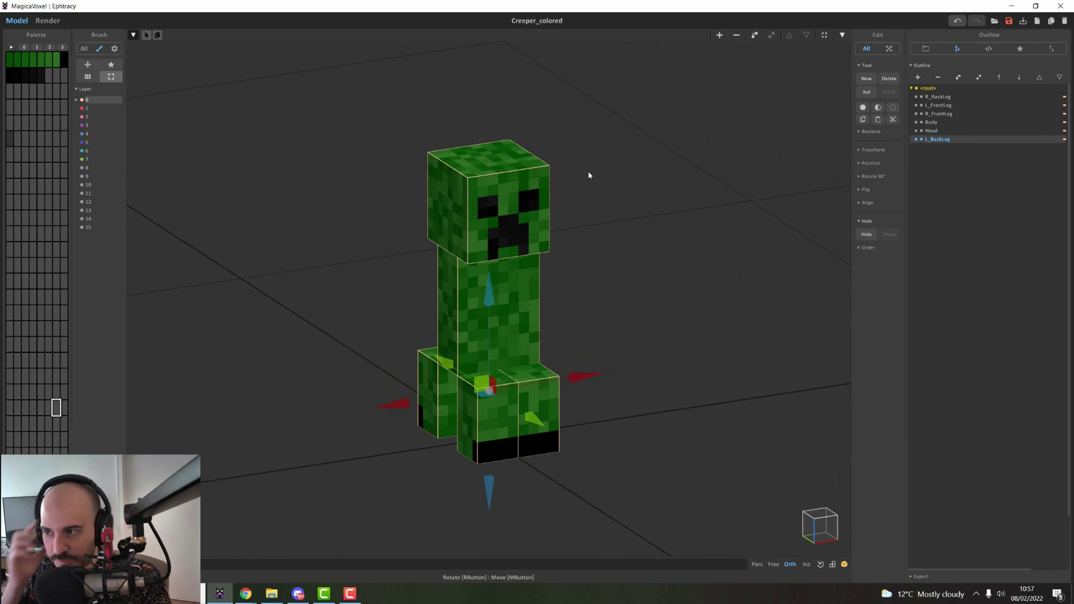
Add a new voxel object to the scene root, enter and leave its voxel editing, and delete the object
{"action": "right_click_drag", "start_coordinate": [630, 208], "coordinate": [636, 179]}
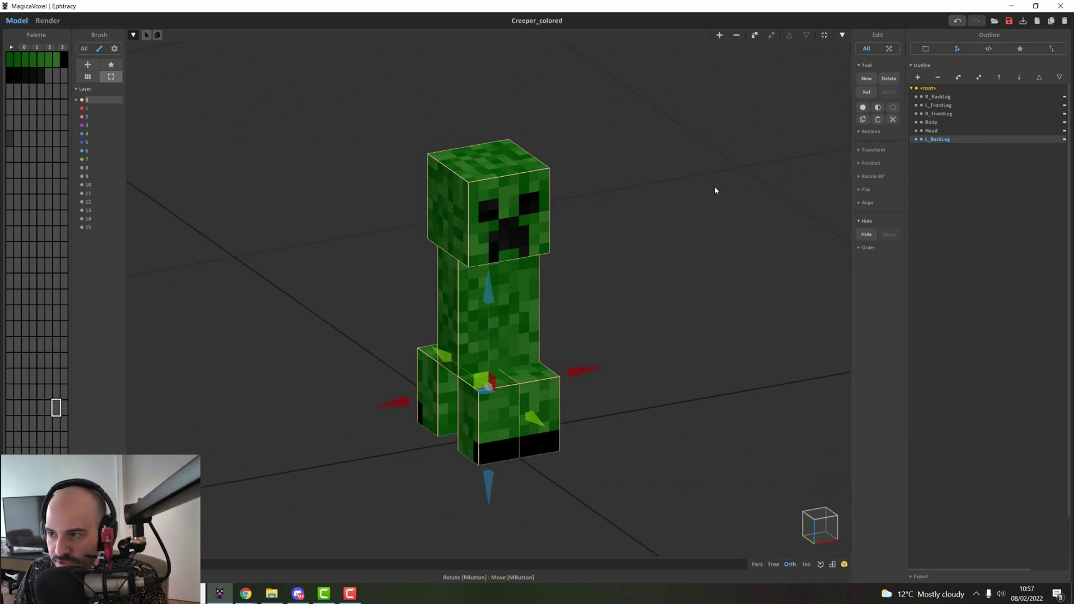
{"action": "right_click_drag", "start_coordinate": [620, 233], "coordinate": [636, 226]}
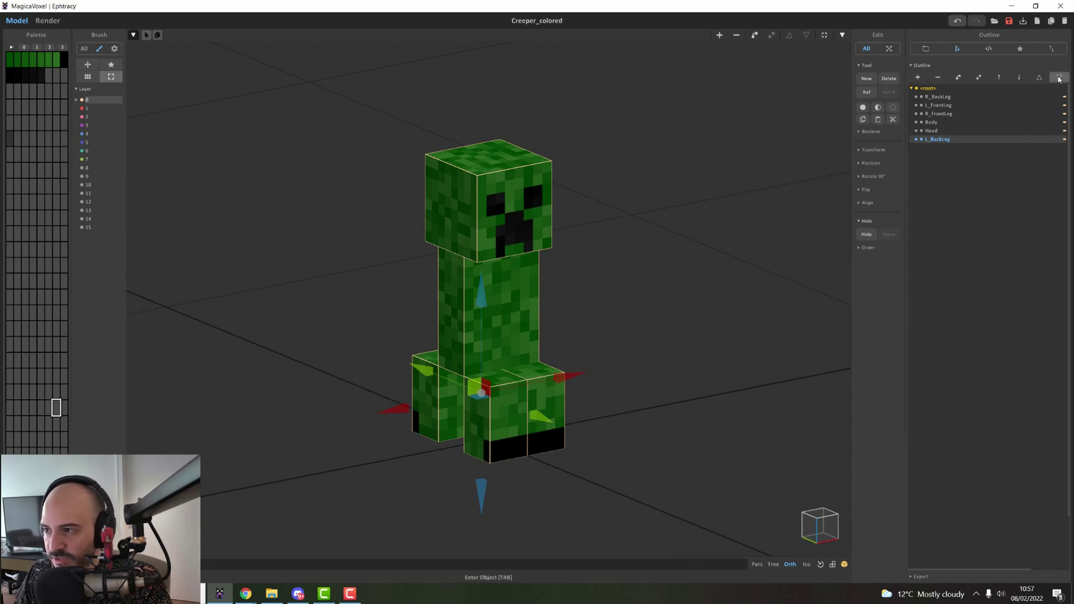
{"action": "left_click", "coordinate": [929, 87]}
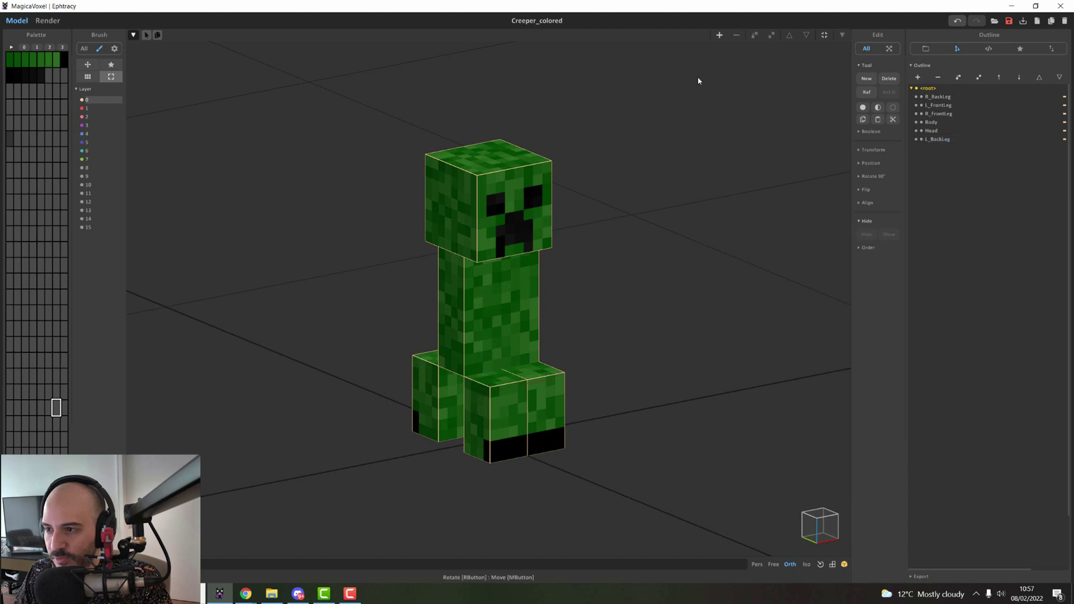
{"action": "left_click", "coordinate": [917, 77]}
{"action": "scroll", "coordinate": [528, 113], "scroll_direction": "down", "scroll_amount": 3}
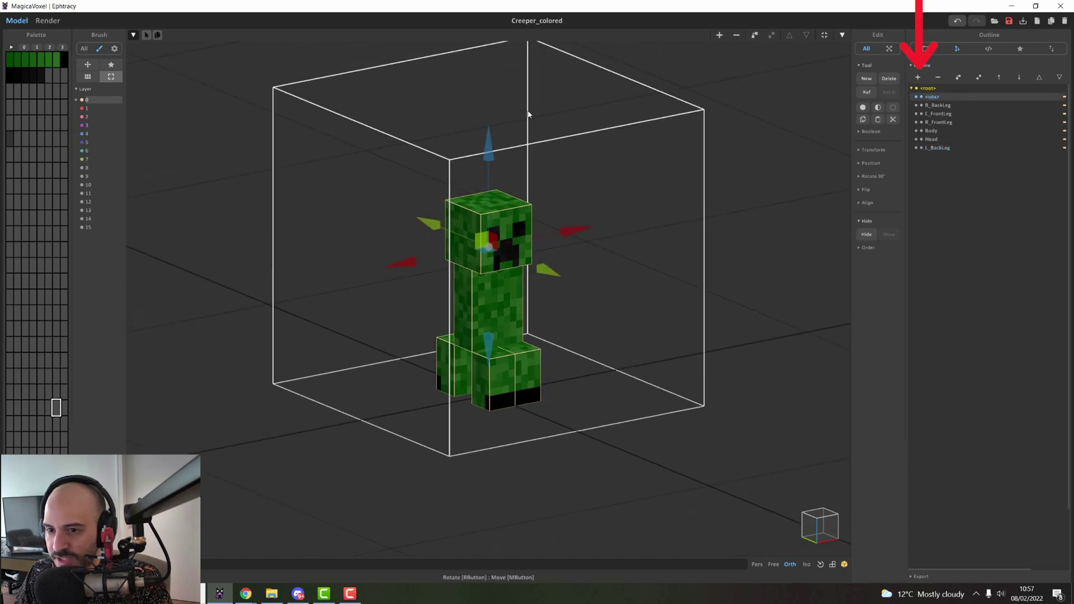
{"action": "middle_click_drag", "start_coordinate": [359, 106], "coordinate": [360, 124]}
{"action": "key", "text": "Tab"}
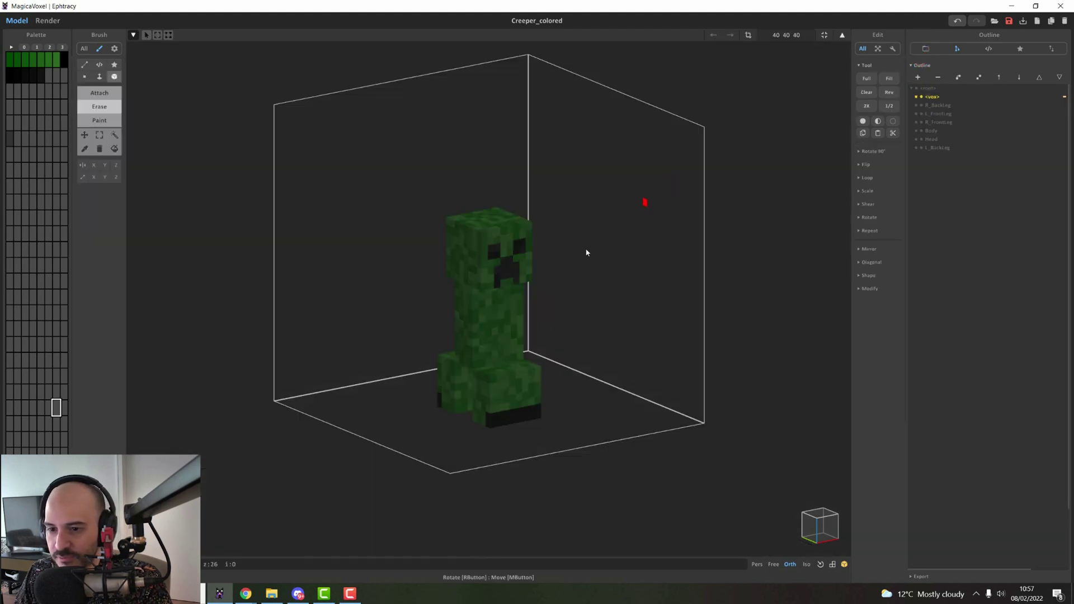
{"action": "key", "text": "Tab"}
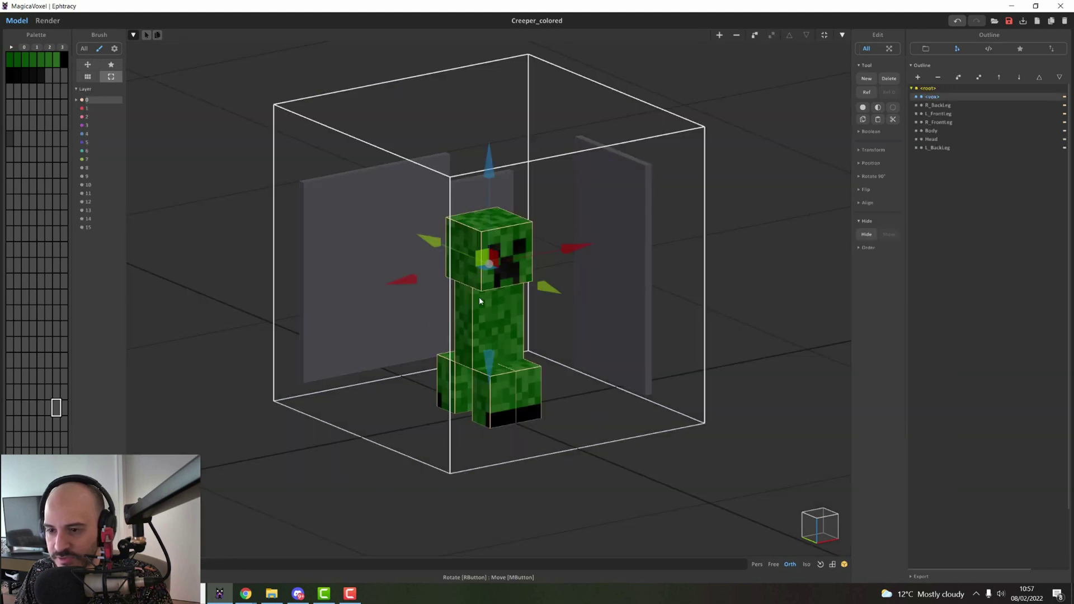
{"action": "key", "text": "Delete"}
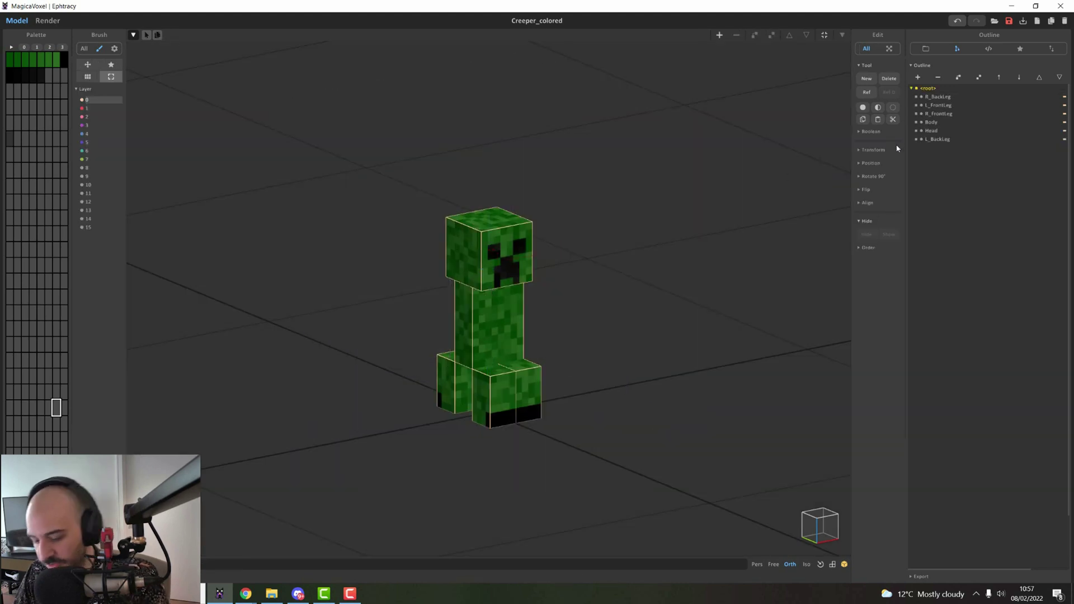
Undo the object's deletion, delete it again, and repeat adding and deleting a new object using the outline's own controls
{"action": "key", "text": "ctrl+z"}
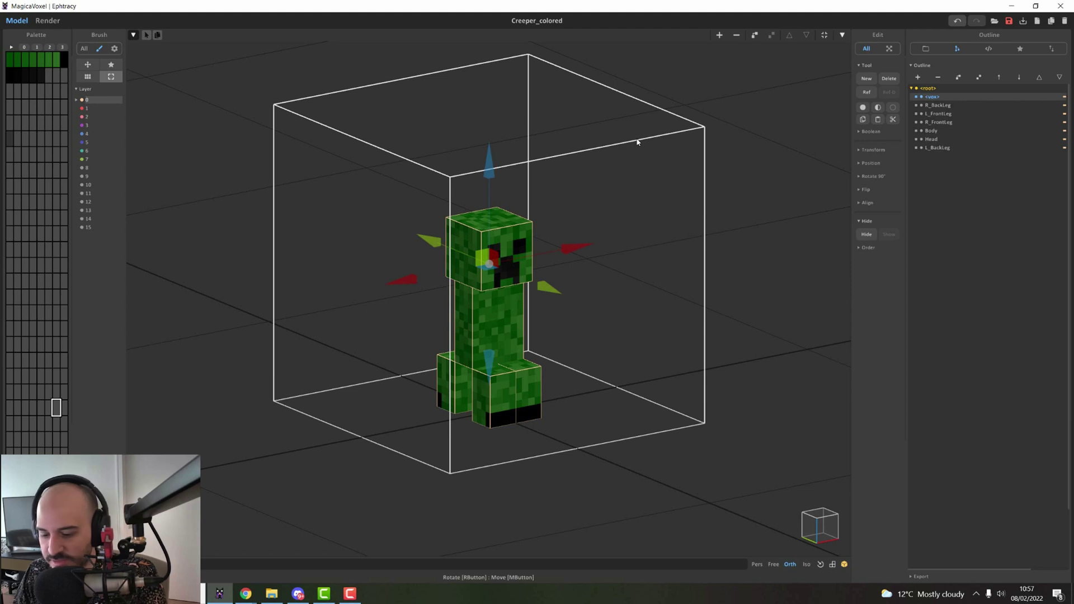
{"action": "key", "text": "Delete"}
{"action": "left_click", "coordinate": [919, 77]}
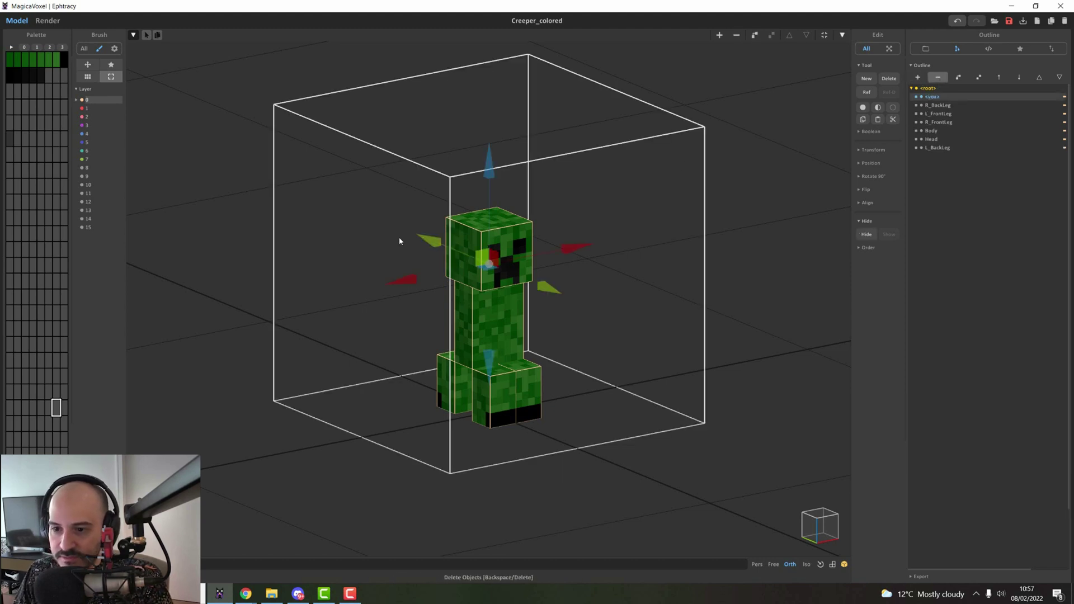
{"action": "left_click", "coordinate": [937, 79]}
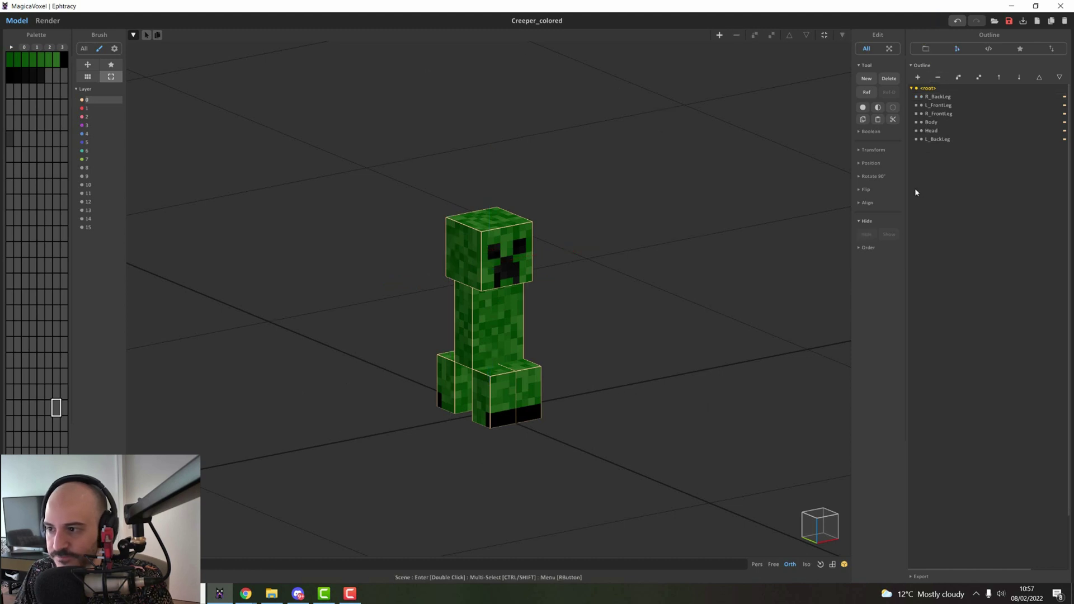
Select all six creeper parts from R_BackLeg to L_BackLeg in the outline and group them
{"action": "left_click", "coordinate": [950, 97]}
{"action": "left_click", "coordinate": [946, 140], "text": "shift"}
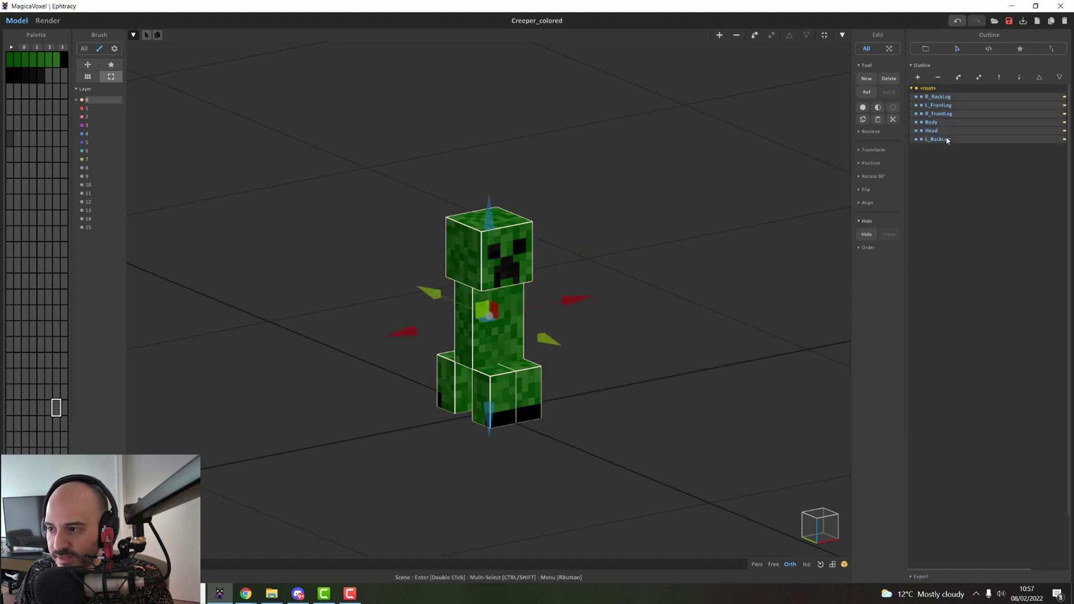
{"action": "left_click", "coordinate": [810, 150]}
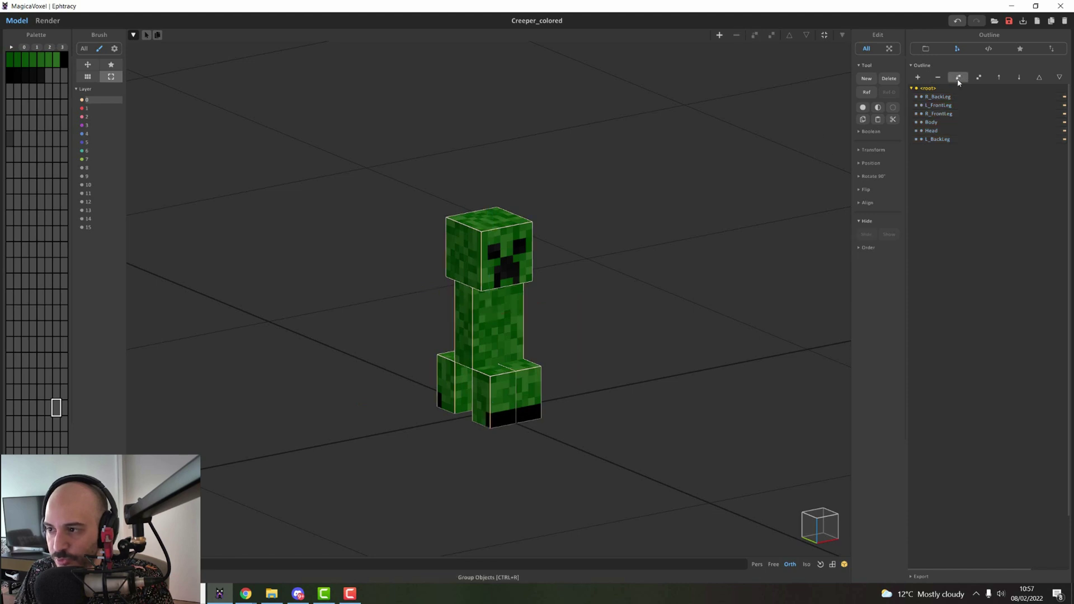
{"action": "left_click", "coordinate": [938, 98]}
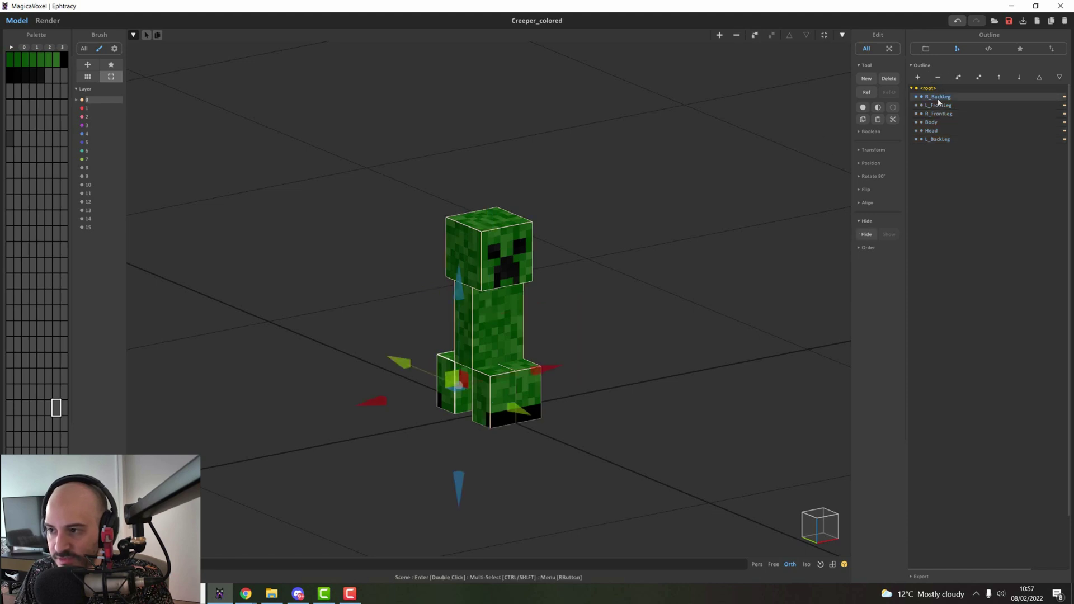
{"action": "left_click", "coordinate": [937, 139], "text": "shift"}
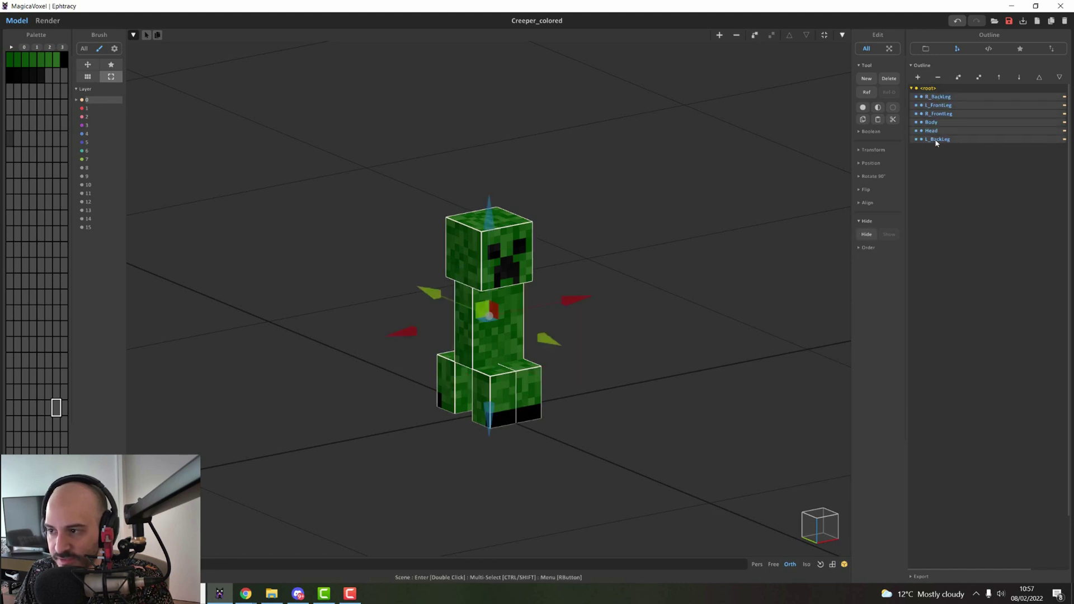
{"action": "left_click", "coordinate": [959, 78]}
Expand the new group in the outline and rename it as Creeper
{"action": "left_click", "coordinate": [916, 96]}
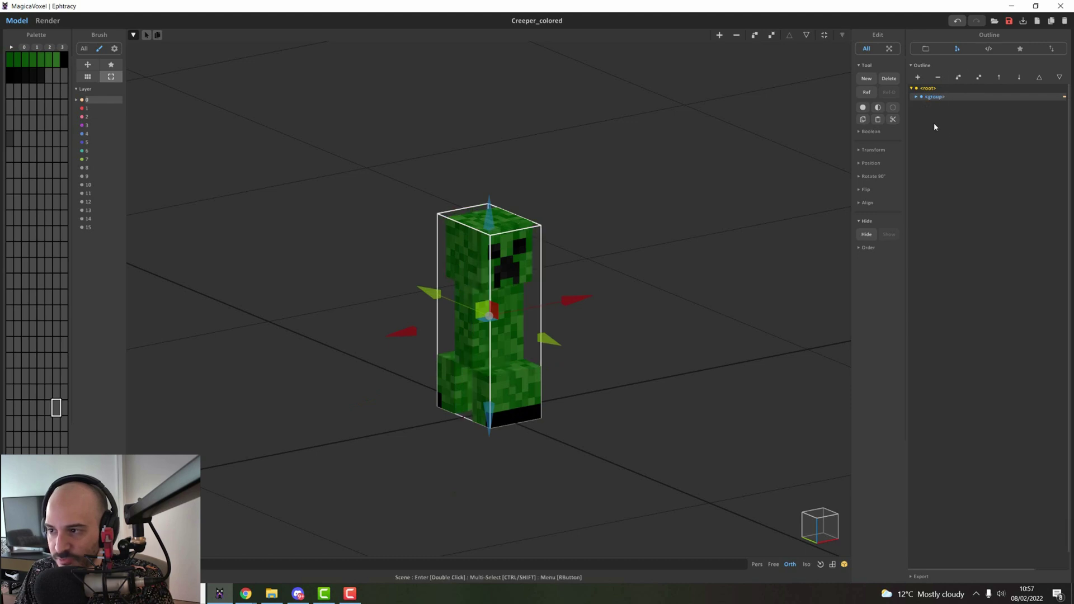
{"action": "left_click", "coordinate": [917, 97]}
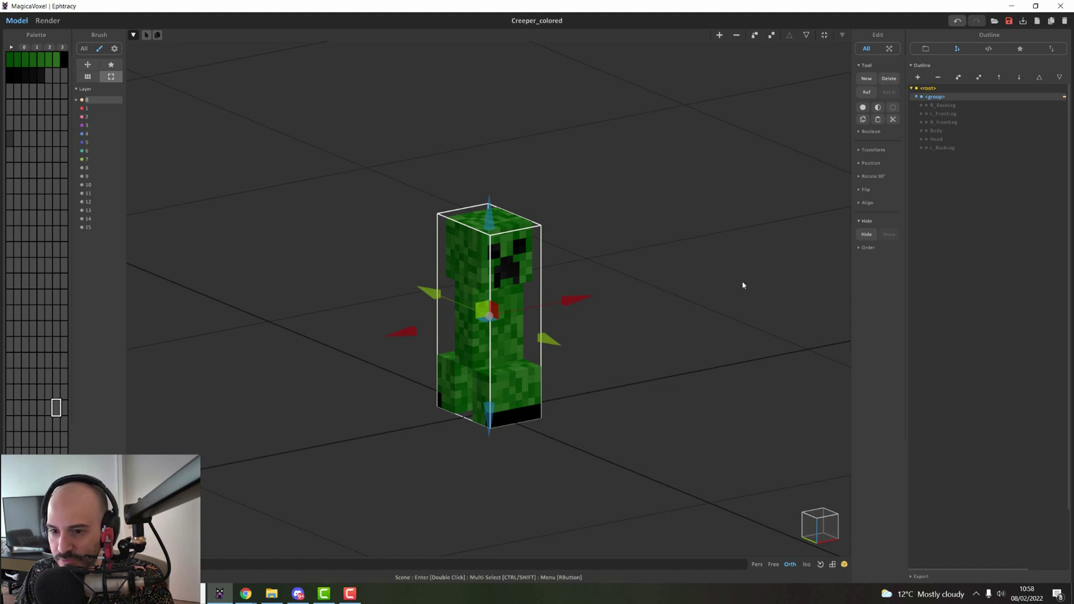
{"action": "right_click", "coordinate": [951, 102]}
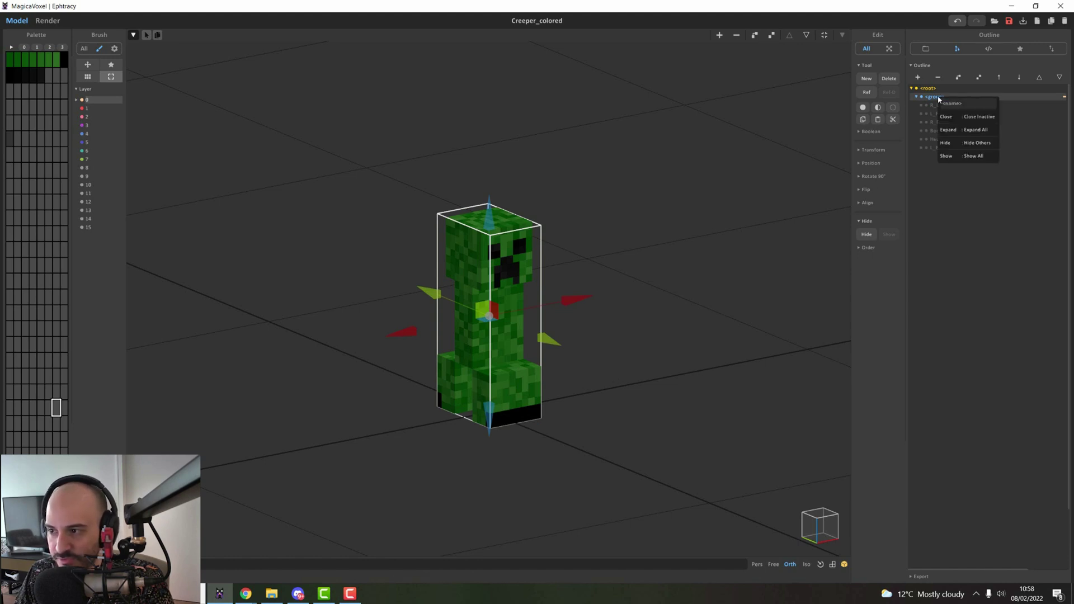
{"action": "type", "text": "Creeper"}
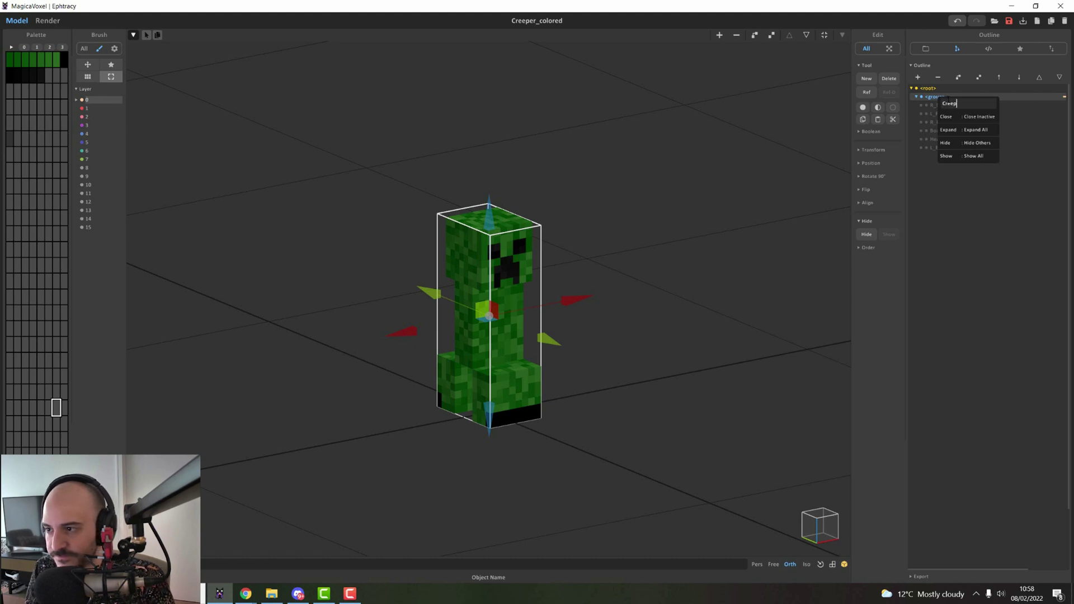
{"action": "key", "text": "Return"}
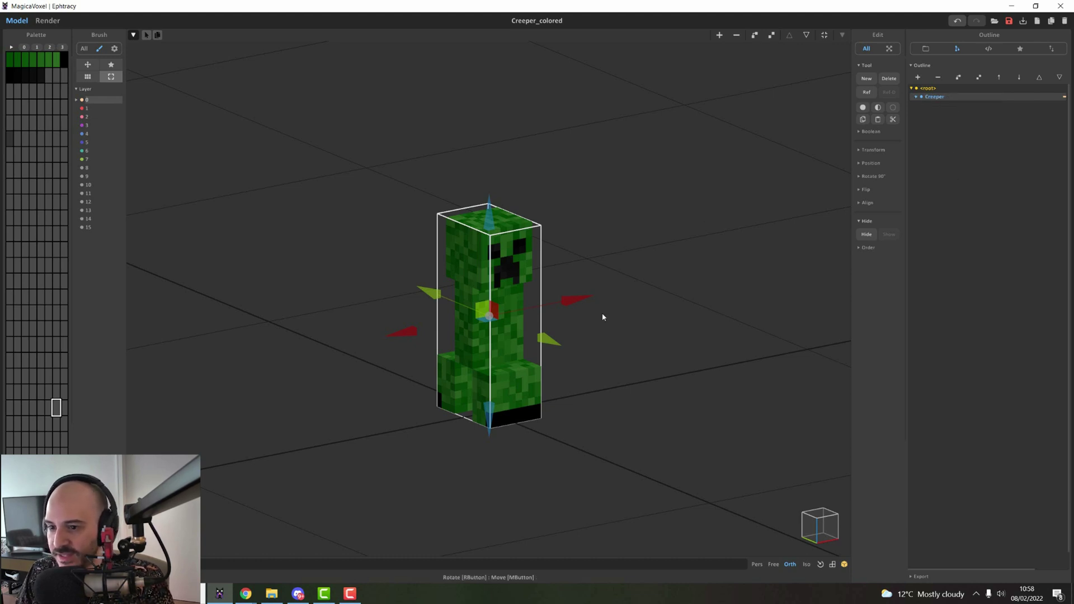
Expand the Creeper group and use its outline entries to enter Body, R_FrontLeg, the group itself and the root level
{"action": "left_click", "coordinate": [602, 313]}
{"action": "left_click", "coordinate": [537, 305]}
{"action": "left_click", "coordinate": [916, 97]}
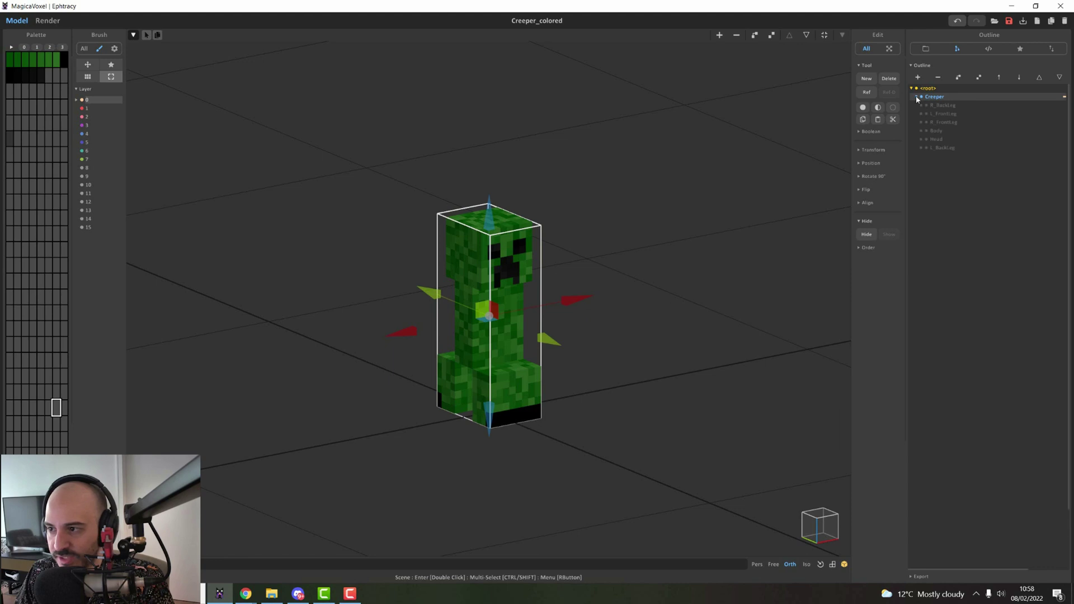
{"action": "double_click", "coordinate": [938, 131]}
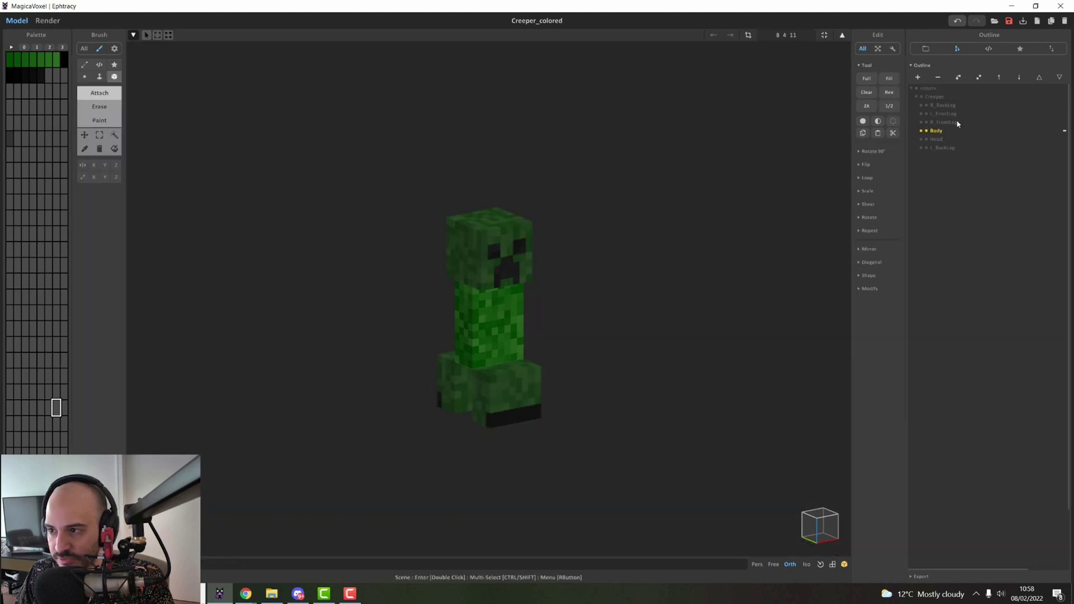
{"action": "double_click", "coordinate": [478, 369]}
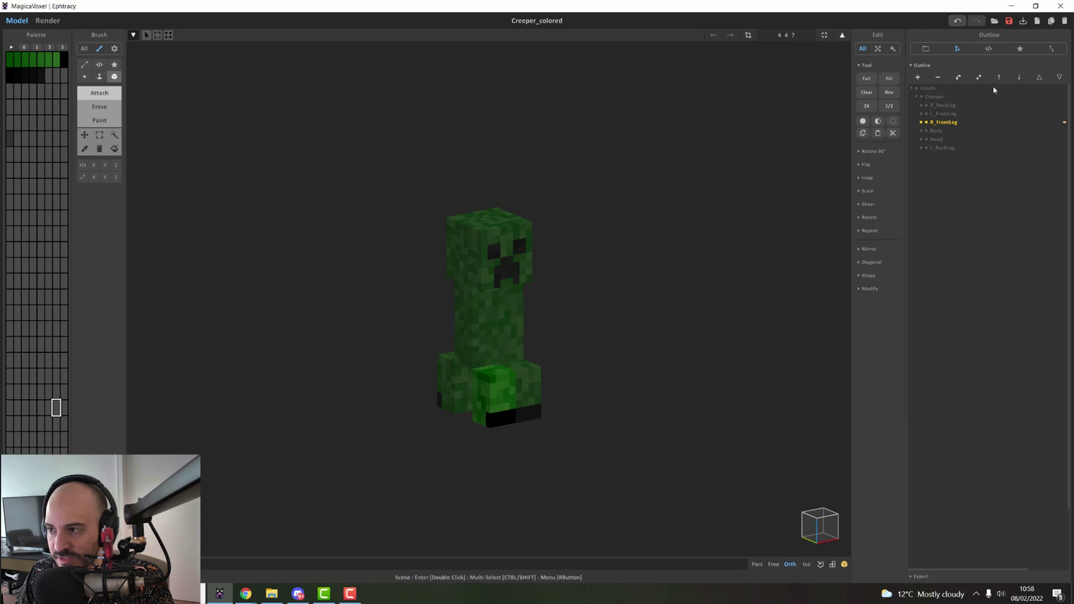
{"action": "left_click", "coordinate": [939, 98]}
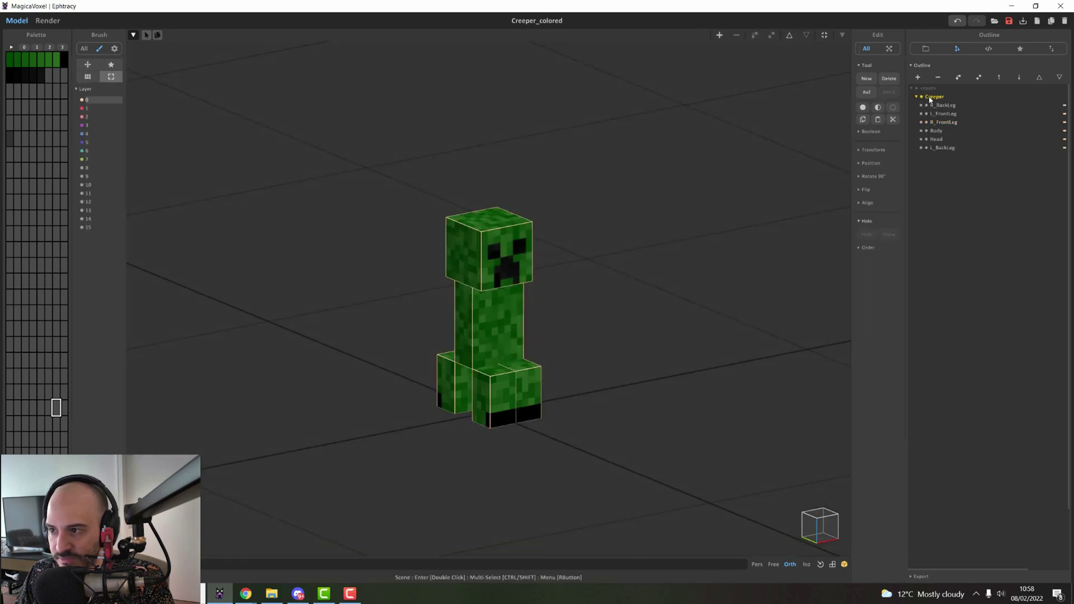
{"action": "left_click", "coordinate": [927, 89]}
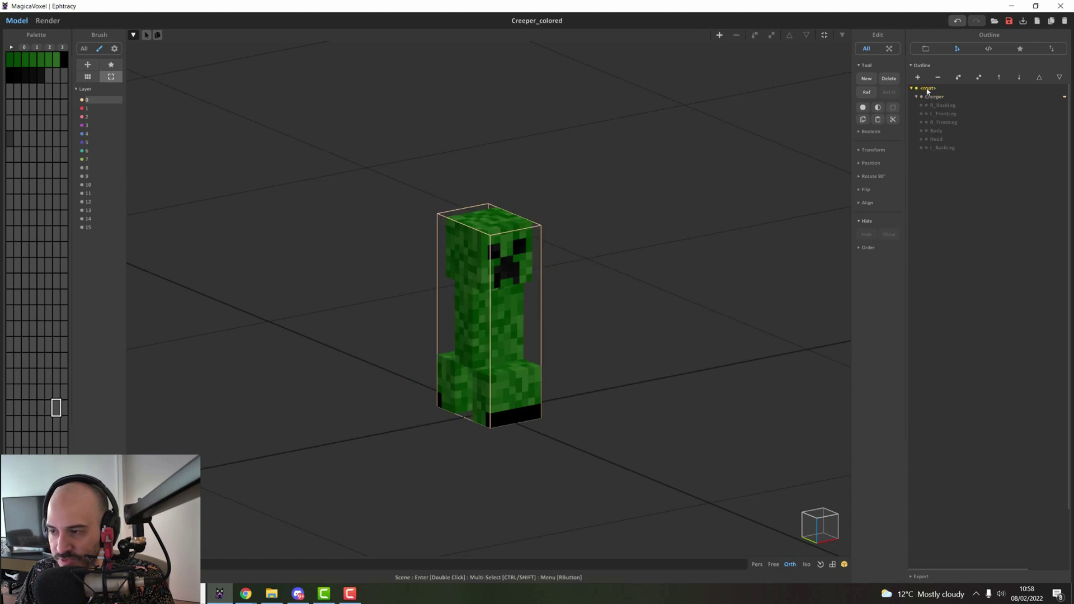
Select the whole Creeper group, enter it and its R_BackLeg object level by level, and exit back to the root
{"action": "left_click", "coordinate": [515, 252]}
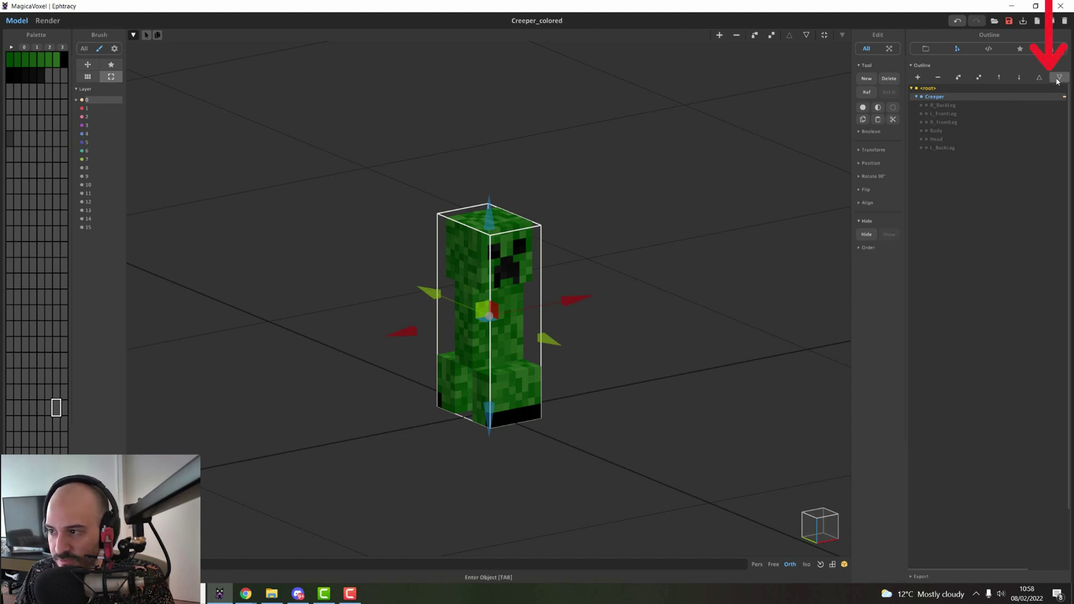
{"action": "left_click", "coordinate": [559, 246]}
{"action": "left_click", "coordinate": [486, 253]}
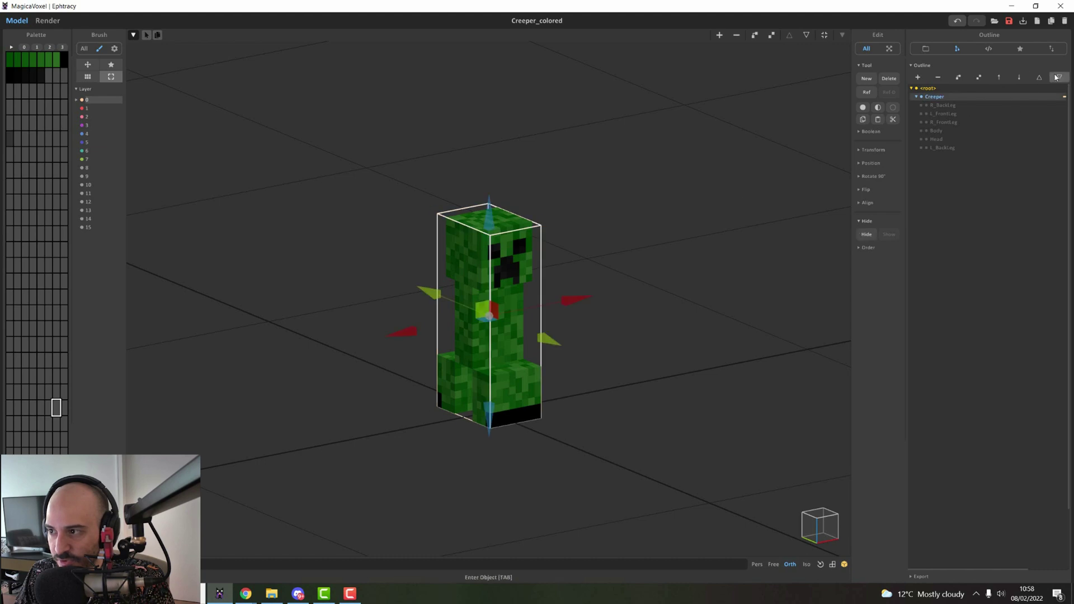
{"action": "key", "text": "Tab"}
{"action": "left_click", "coordinate": [944, 105]}
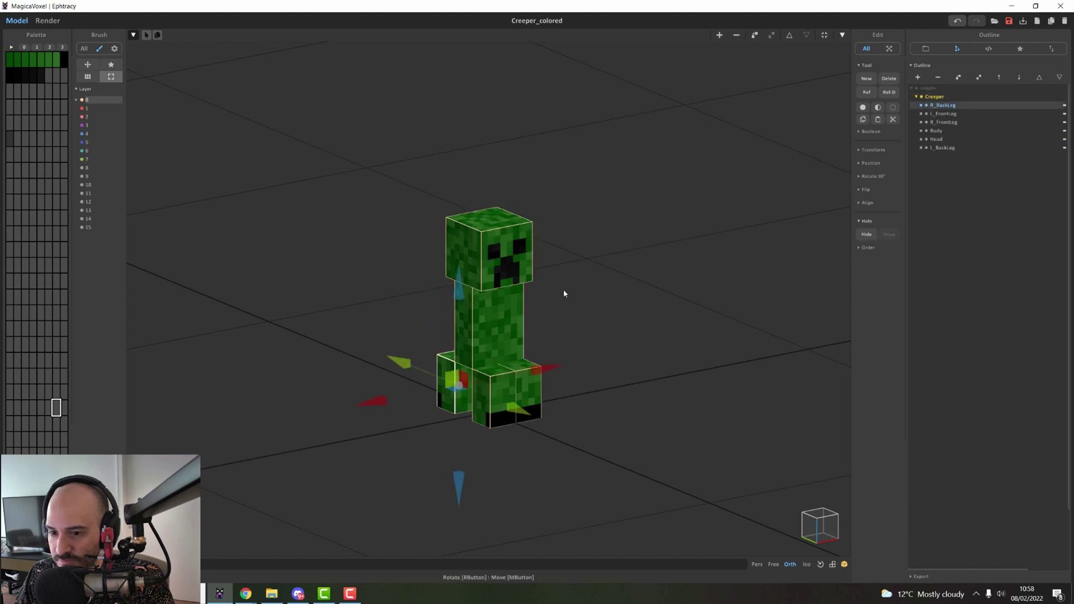
{"action": "left_click", "coordinate": [1059, 77]}
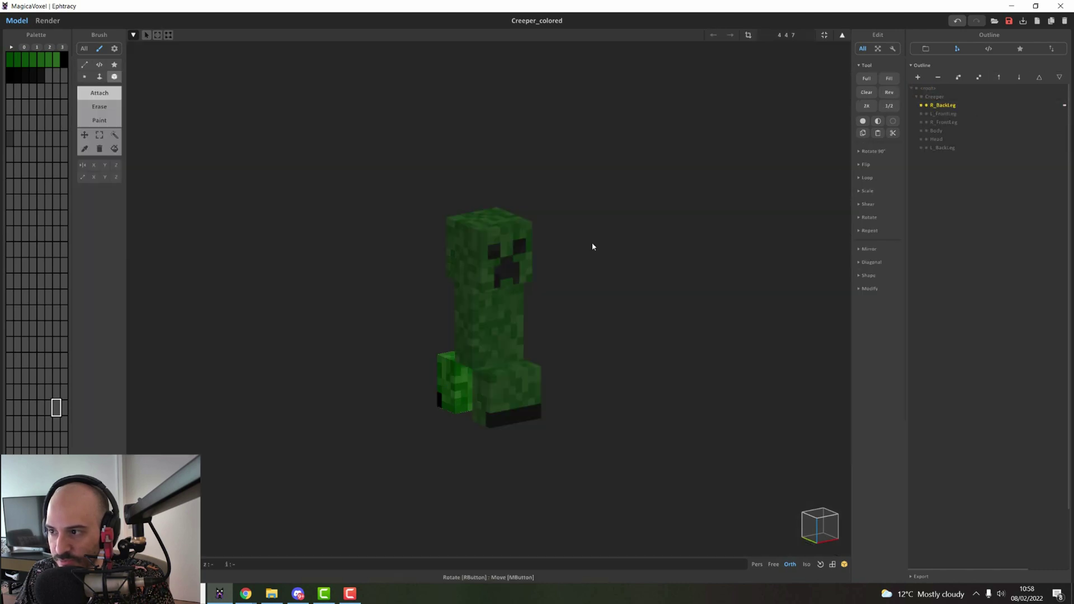
{"action": "left_click", "coordinate": [1039, 79]}
{"action": "left_click", "coordinate": [1038, 81]}
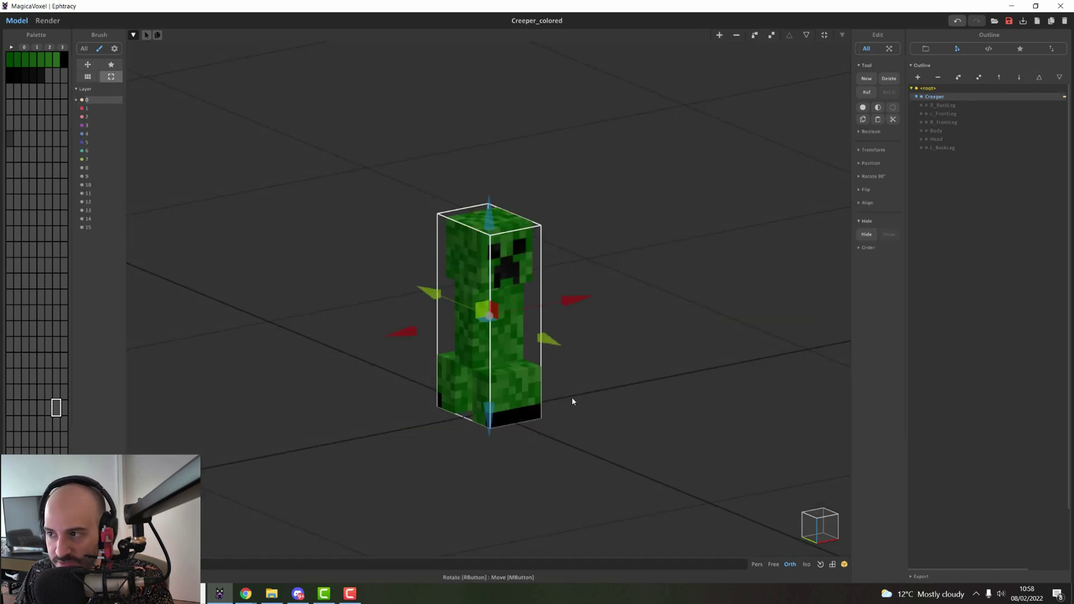
Enter the Creeper group and move Body up to the first place in its outline order
{"action": "double_click", "coordinate": [942, 99]}
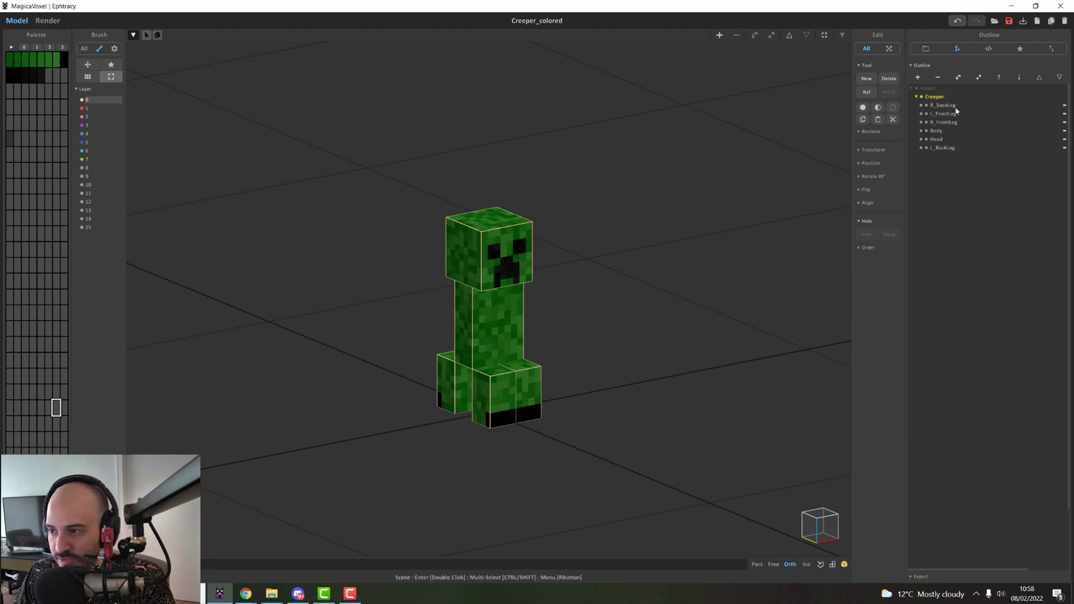
{"action": "left_click", "coordinate": [939, 131]}
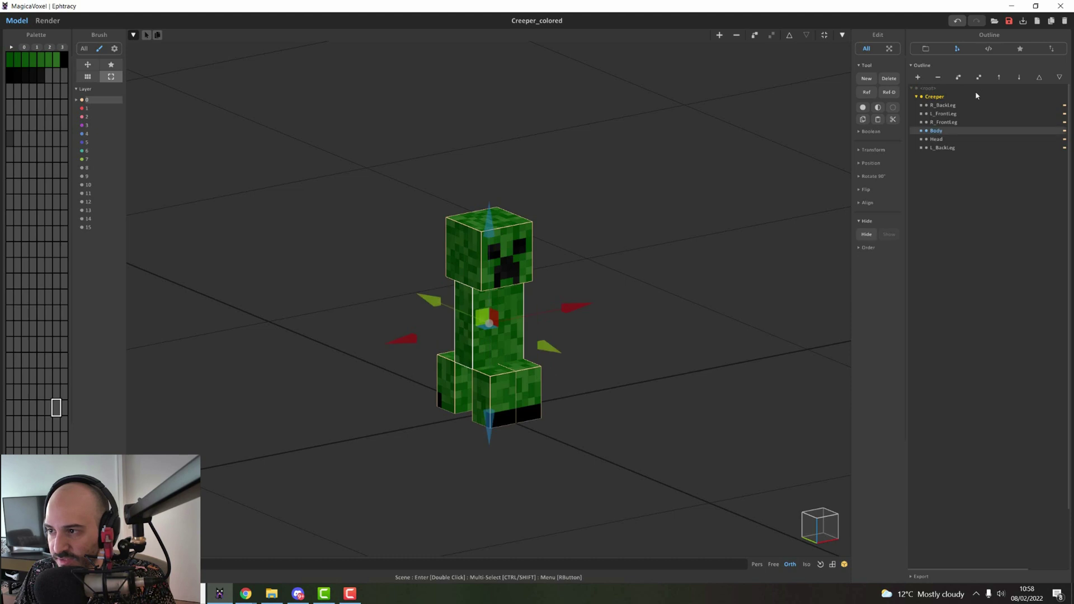
{"action": "left_click", "coordinate": [1003, 79]}
{"action": "left_click", "coordinate": [1003, 80]}
{"action": "left_click", "coordinate": [1003, 79]}
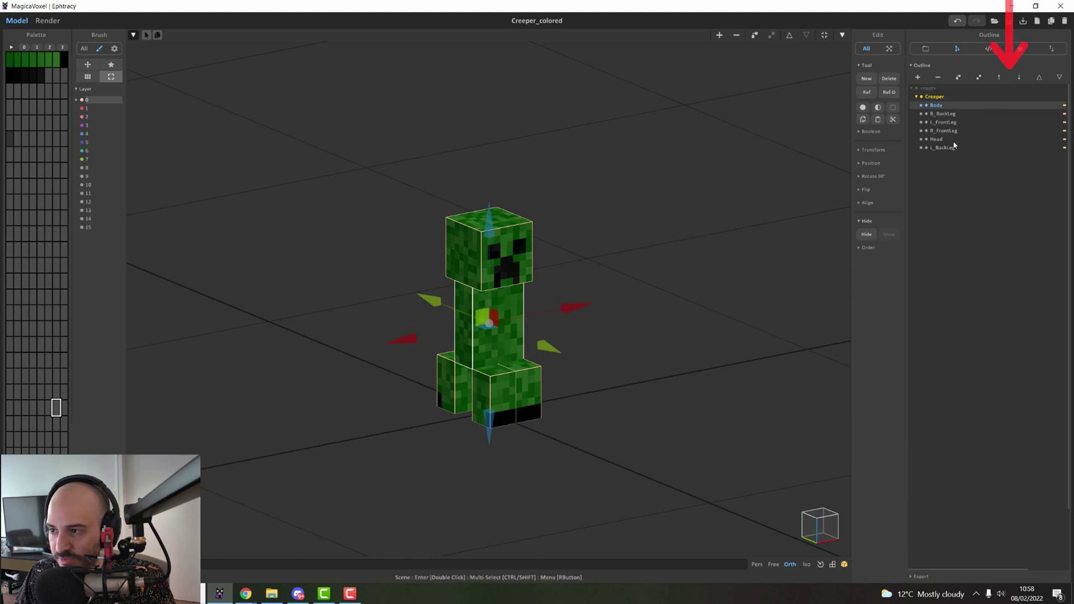
Move Head up the outline order to sit above Body as the group's first object
{"action": "left_click", "coordinate": [937, 140]}
{"action": "left_click", "coordinate": [1018, 77]}
{"action": "left_click", "coordinate": [999, 77]}
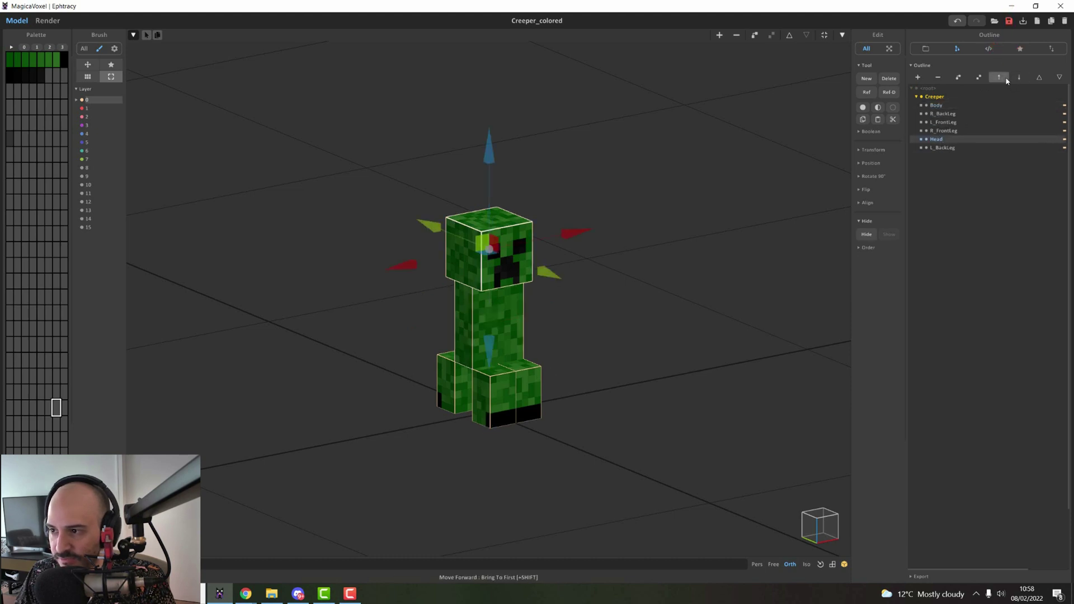
{"action": "left_click", "coordinate": [999, 78]}
{"action": "left_click", "coordinate": [999, 78]}
{"action": "left_click", "coordinate": [999, 77]}
{"action": "left_click", "coordinate": [999, 77]}
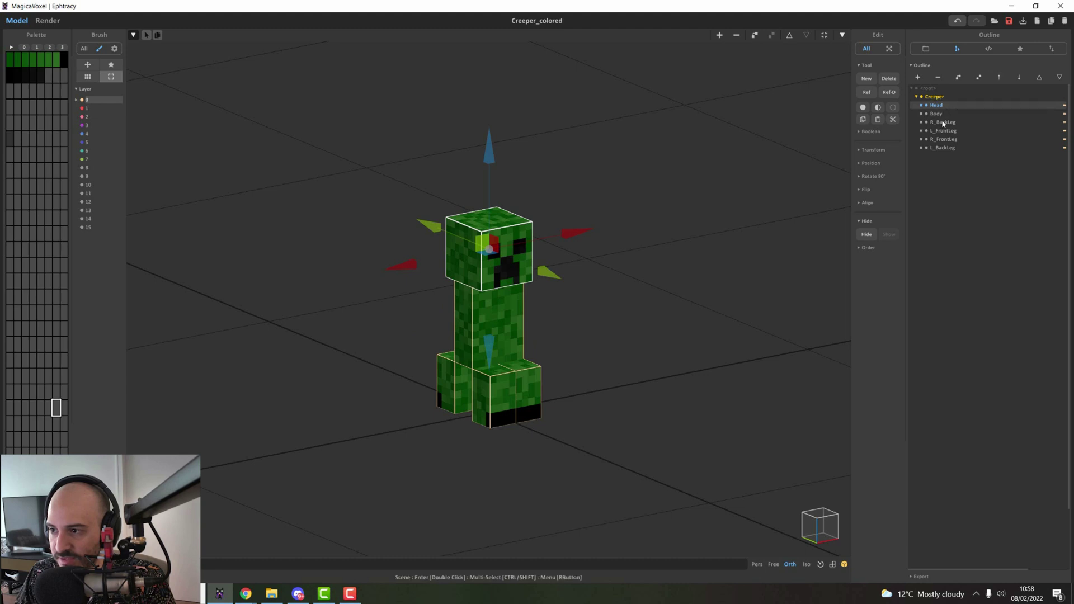
Select L_FrontLeg and R_FrontLeg together in the outline and move them up above R_BackLeg, ending with nothing selected
{"action": "left_click", "coordinate": [940, 139]}
{"action": "left_click", "coordinate": [951, 131]}
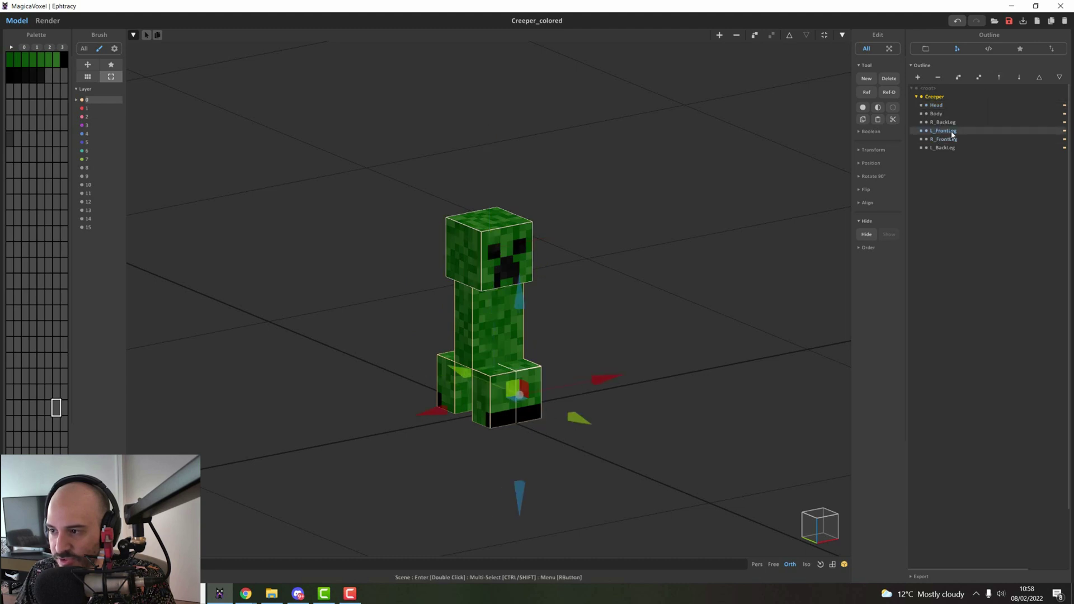
{"action": "left_click", "coordinate": [955, 140], "text": "ctrl"}
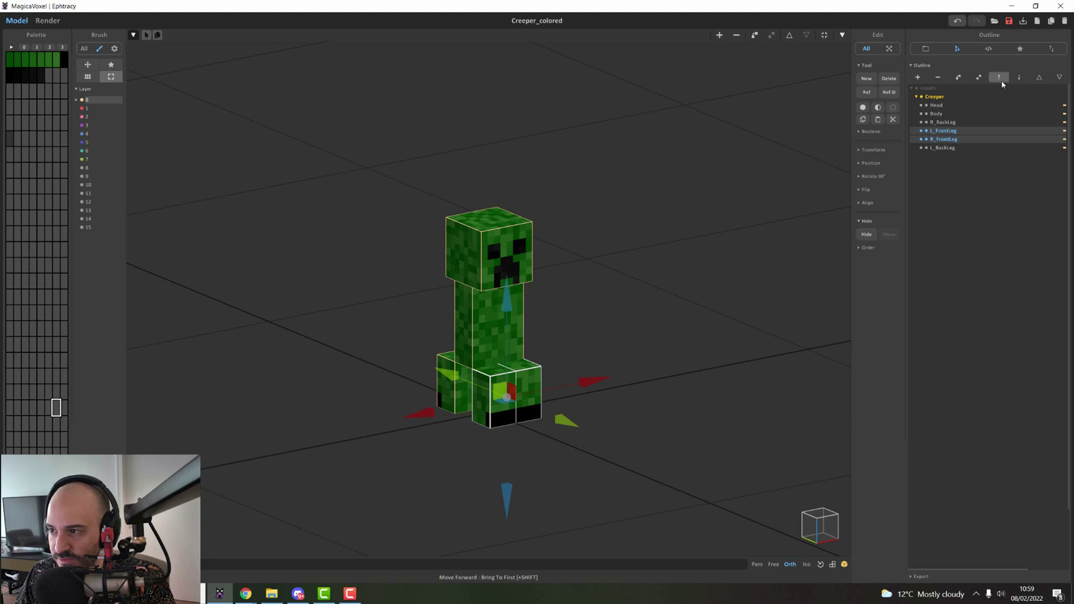
{"action": "left_click", "coordinate": [999, 77]}
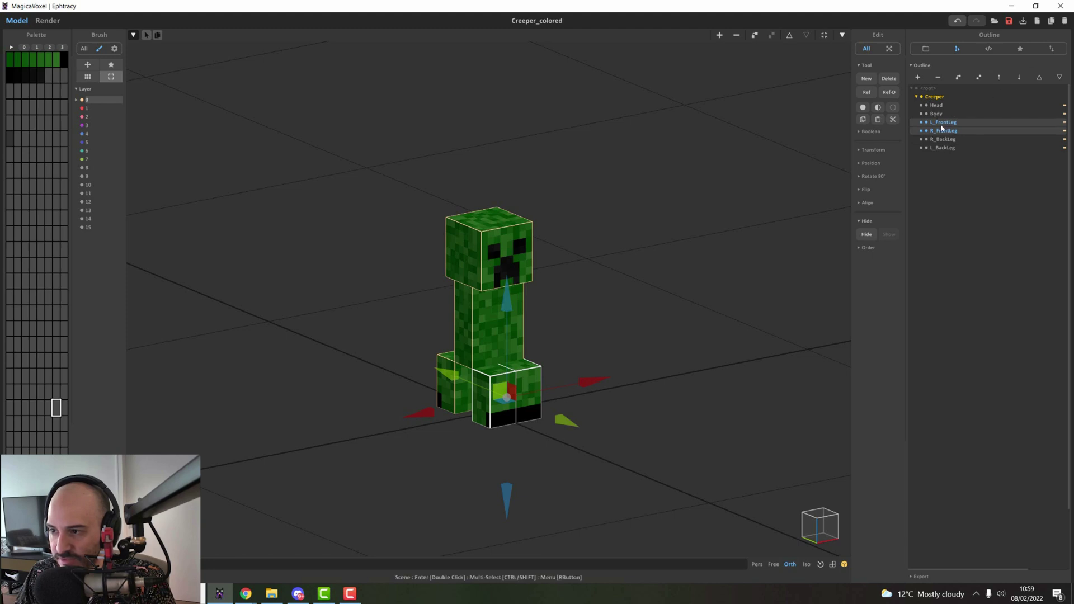
{"action": "left_click", "coordinate": [585, 263]}
Select the creeper's four legs and assign them to layer 1, then clear the selection
{"action": "mouse_move", "coordinate": [536, 234]}
{"action": "right_mouse_down"}
{"action": "mouse_move", "coordinate": [556, 255]}
{"action": "mouse_move", "coordinate": [543, 246]}
{"action": "right_mouse_up"}
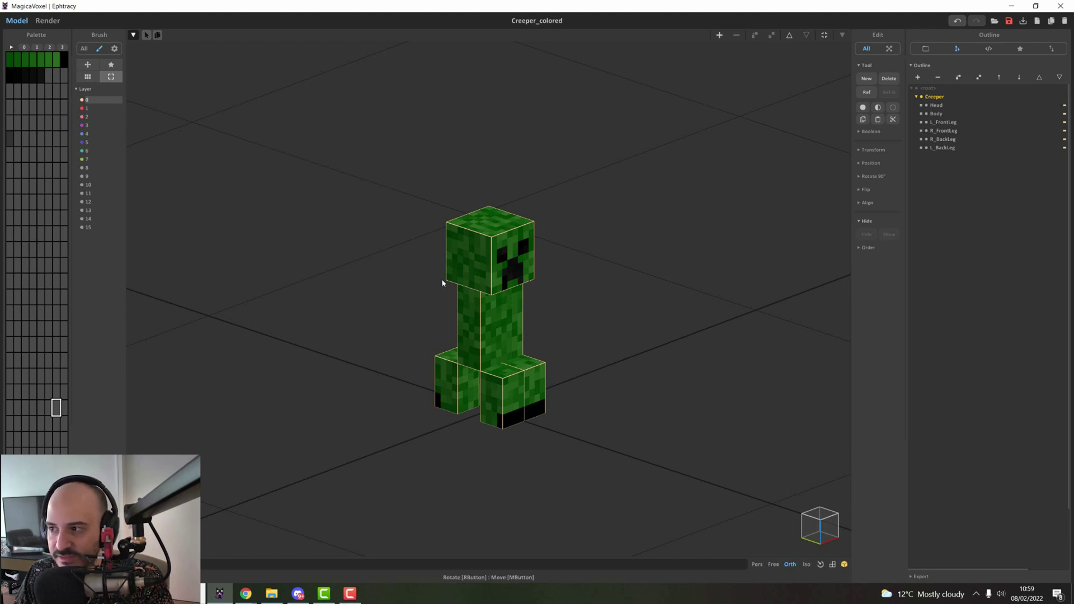
{"action": "left_click", "coordinate": [441, 385]}
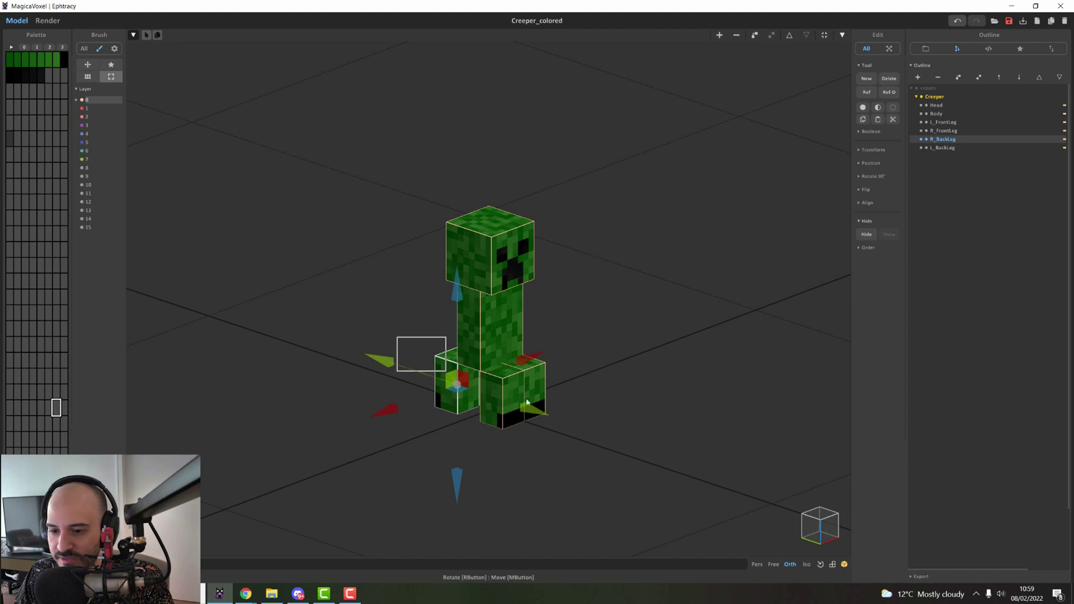
{"action": "left_click_drag", "start_coordinate": [526, 401], "coordinate": [537, 409]}
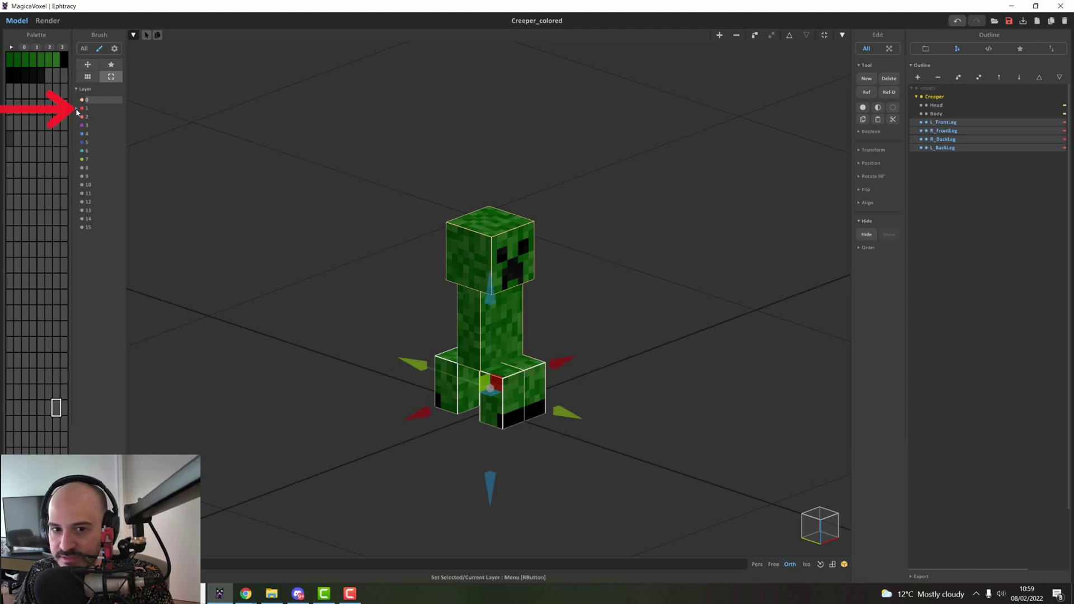
{"action": "left_click", "coordinate": [226, 199]}
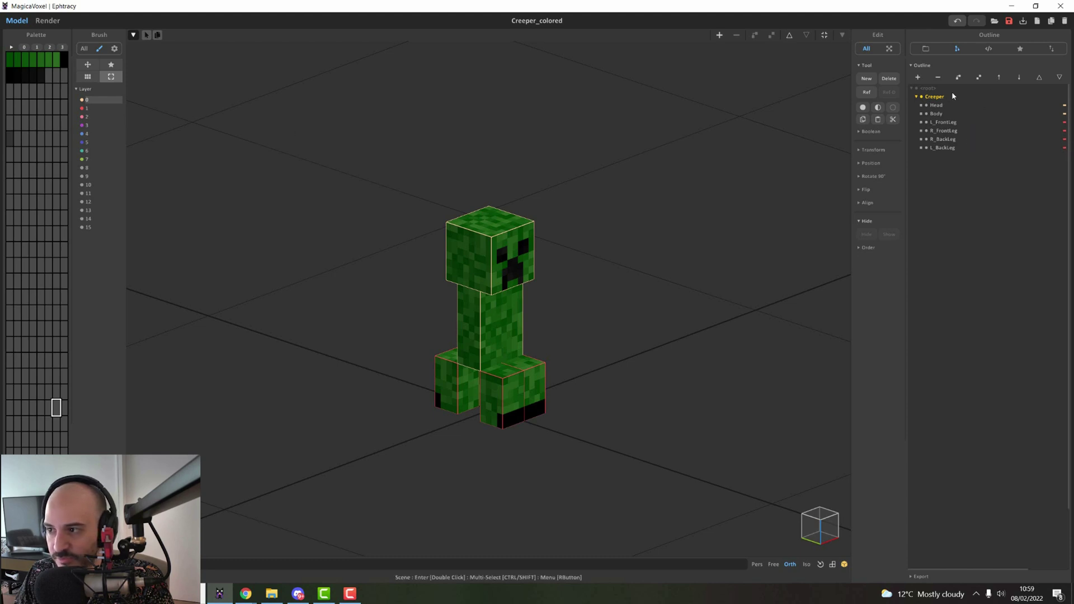
Exit the Creeper group to the root level, deselect it and toggle layer 0's visibility off and back on
{"action": "left_click", "coordinate": [1039, 77]}
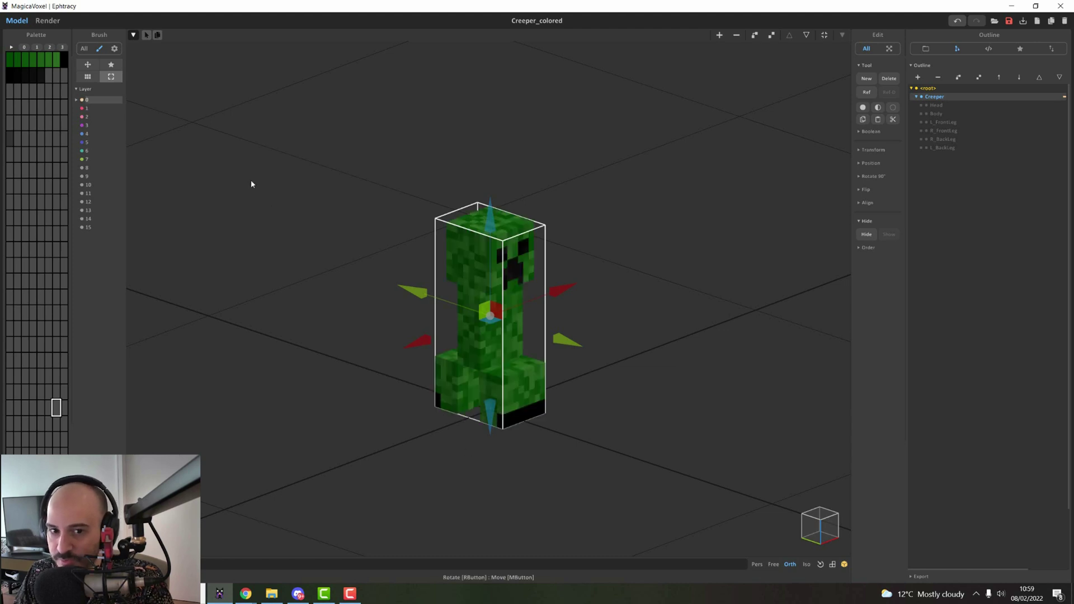
{"action": "left_click", "coordinate": [393, 131]}
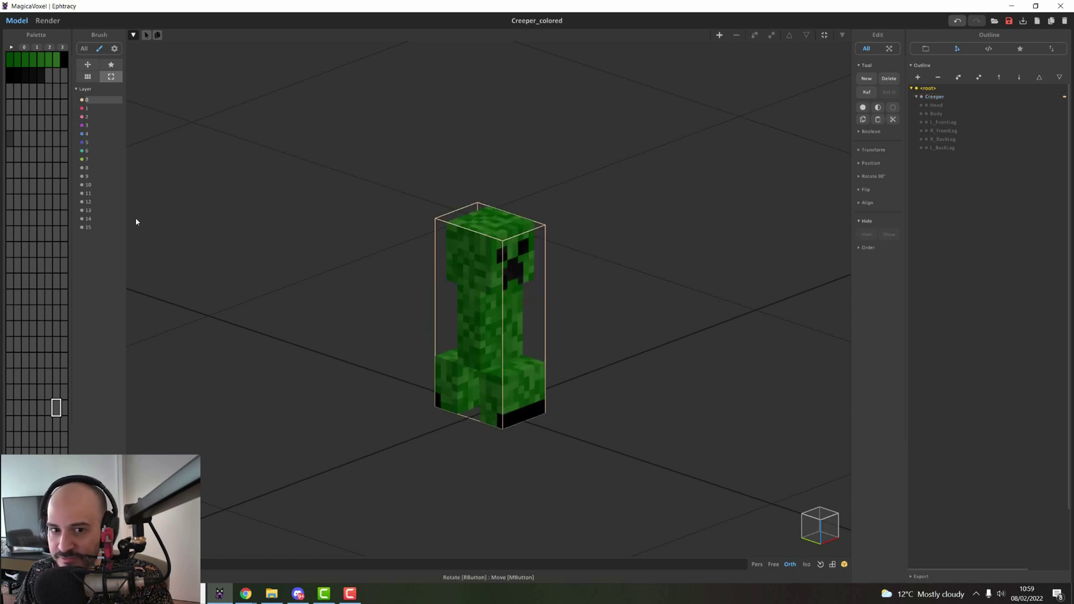
{"action": "left_click", "coordinate": [81, 100]}
{"action": "left_click", "coordinate": [82, 100]}
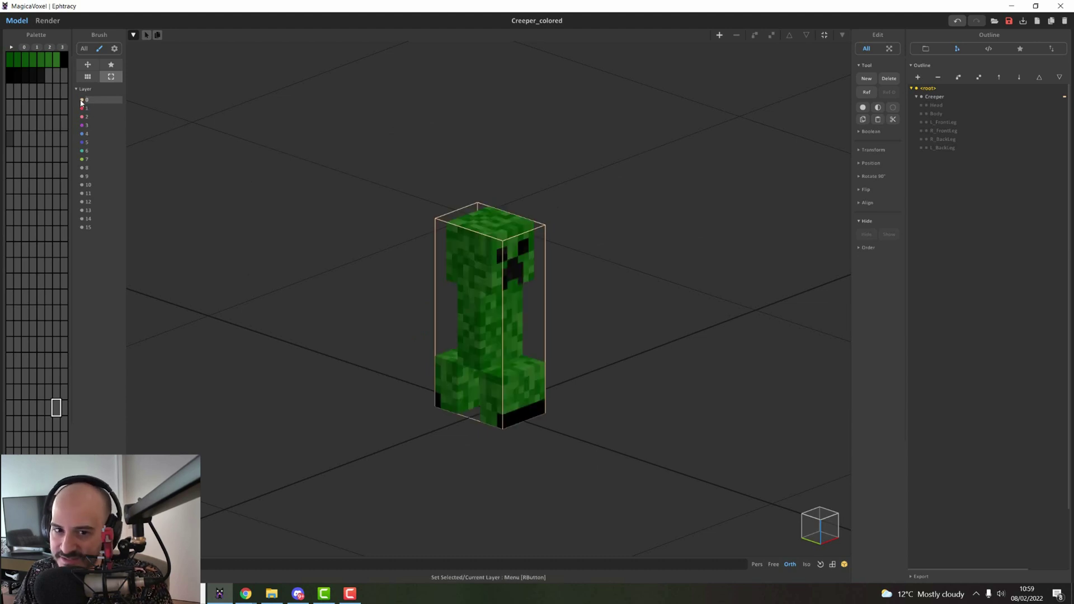
{"action": "left_click", "coordinate": [82, 100]}
{"action": "left_click", "coordinate": [81, 100]}
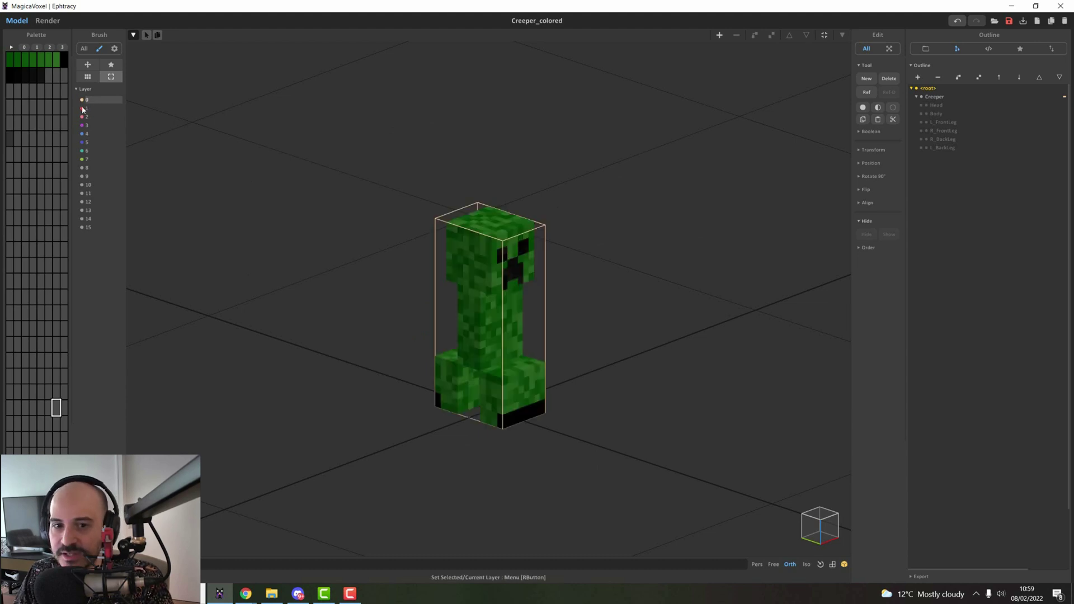
Select Head inside the Creeper group and use its outline options to show all hidden objects
{"action": "left_click", "coordinate": [935, 105]}
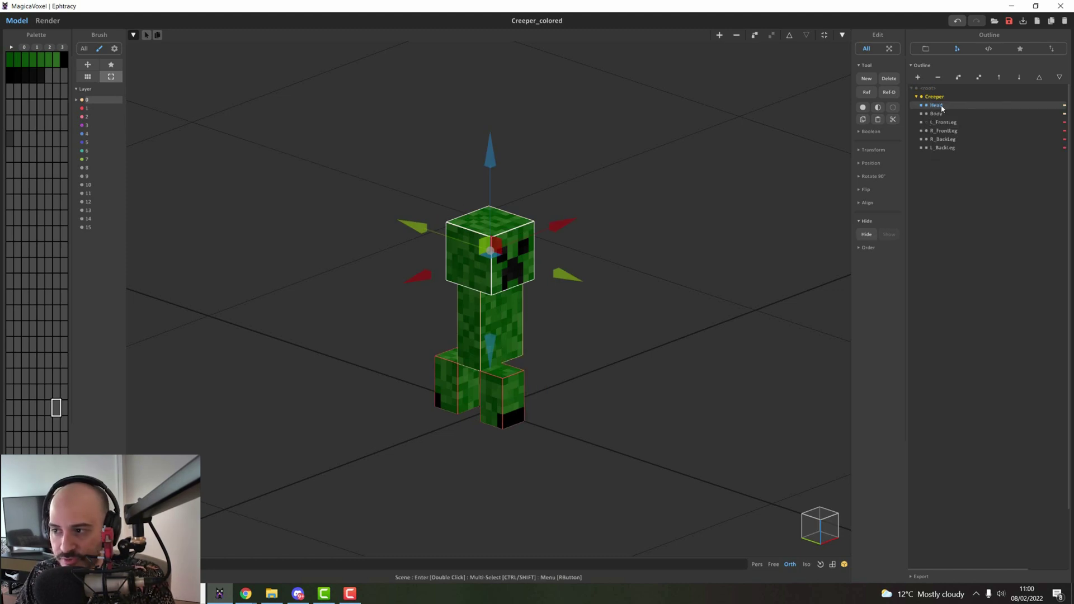
{"action": "right_click", "coordinate": [942, 107]}
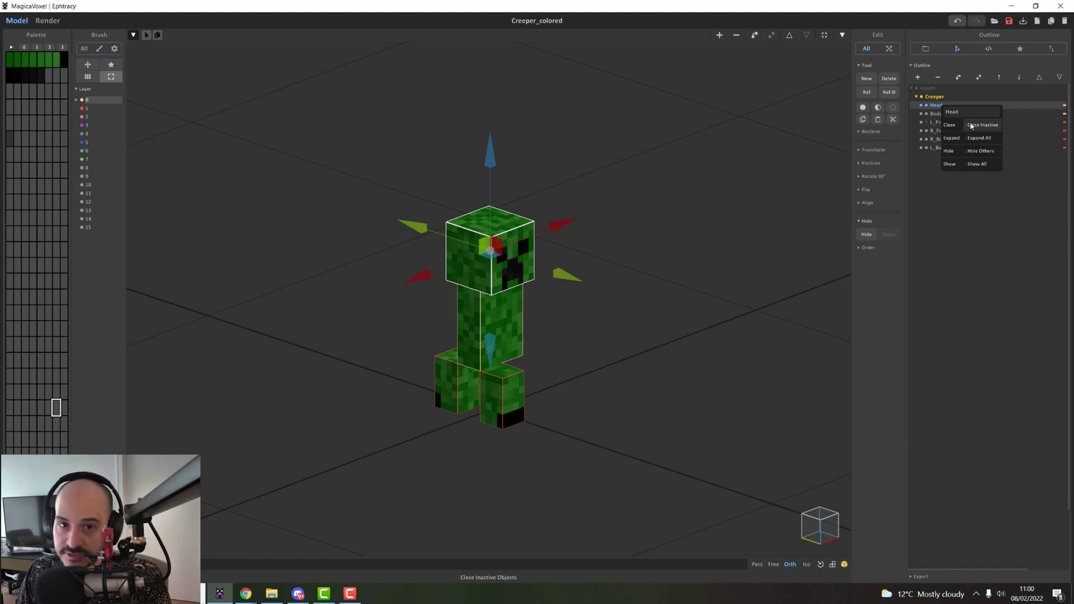
{"action": "left_click", "coordinate": [978, 164]}
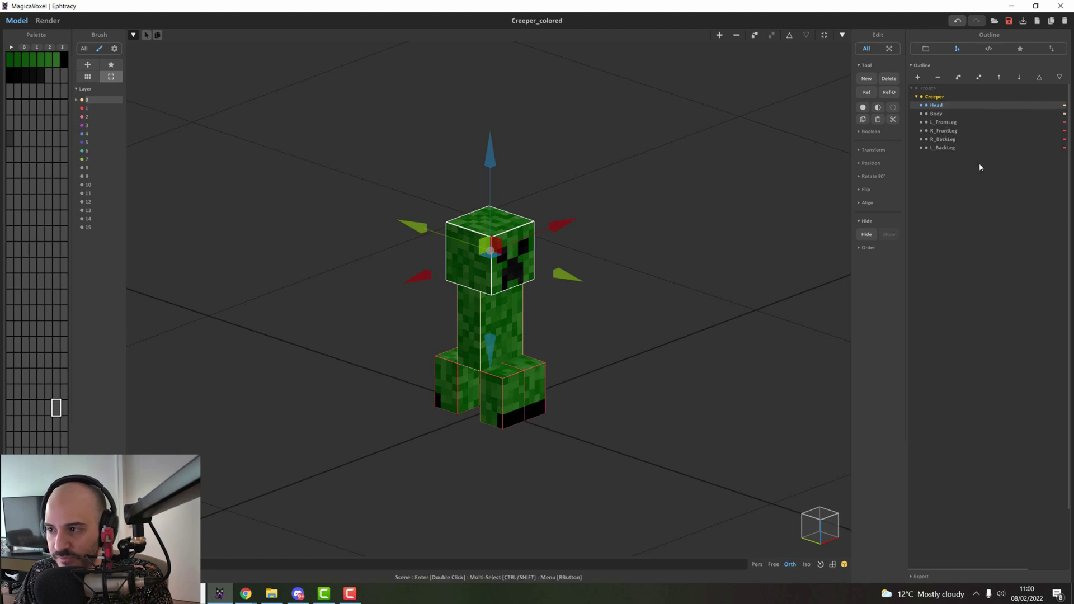
Bring up the outline options of the Creeper group at root level, and collapse and re-expand its parts list
{"action": "right_click", "coordinate": [938, 101]}
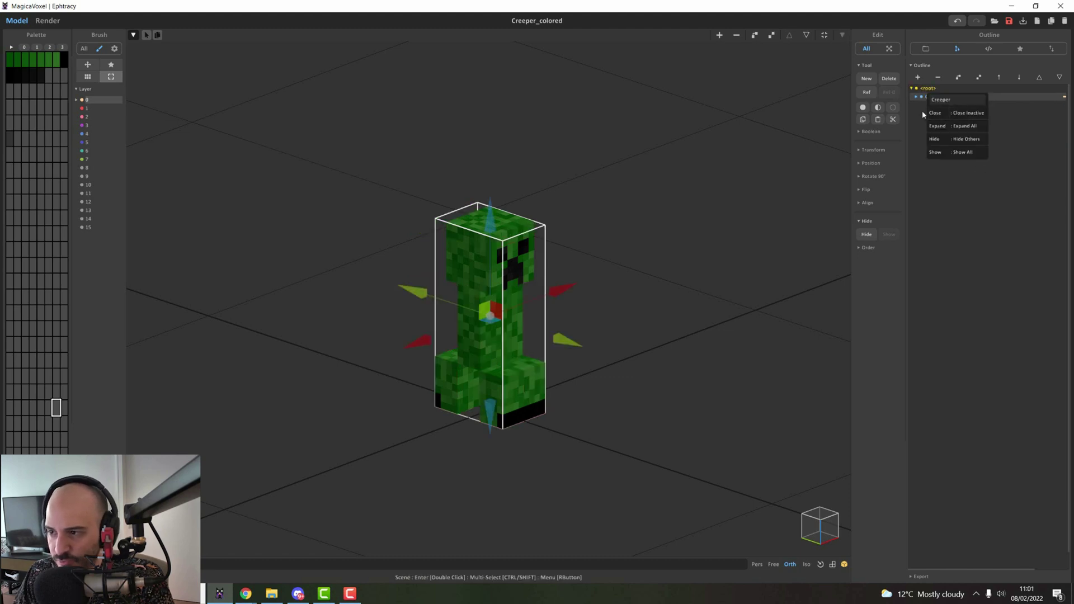
{"action": "scroll", "coordinate": [944, 113], "scroll_direction": "up", "scroll_amount": 1}
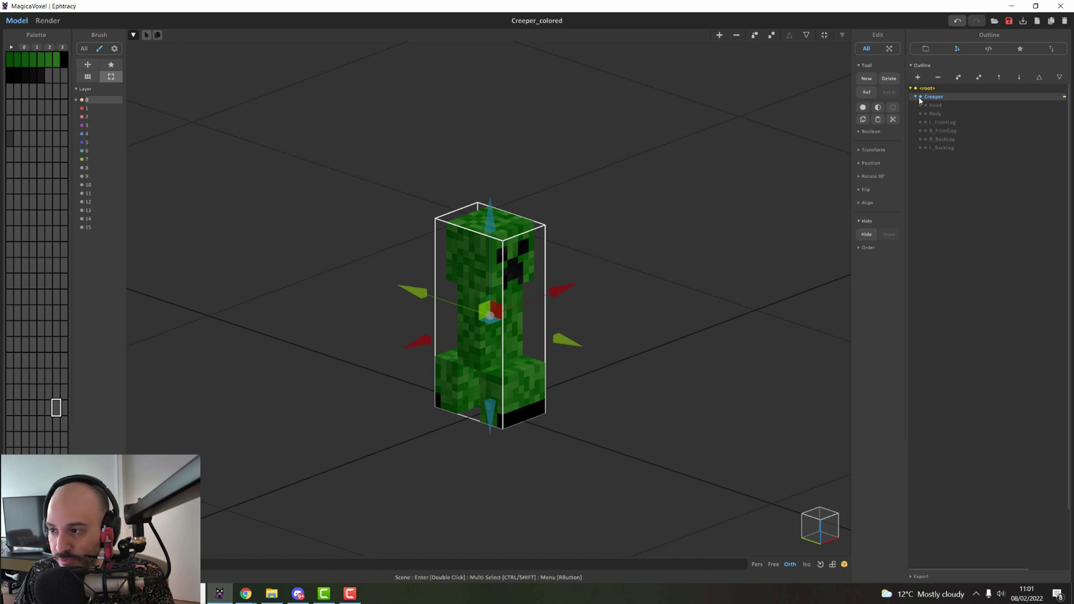
{"action": "right_click", "coordinate": [917, 96]}
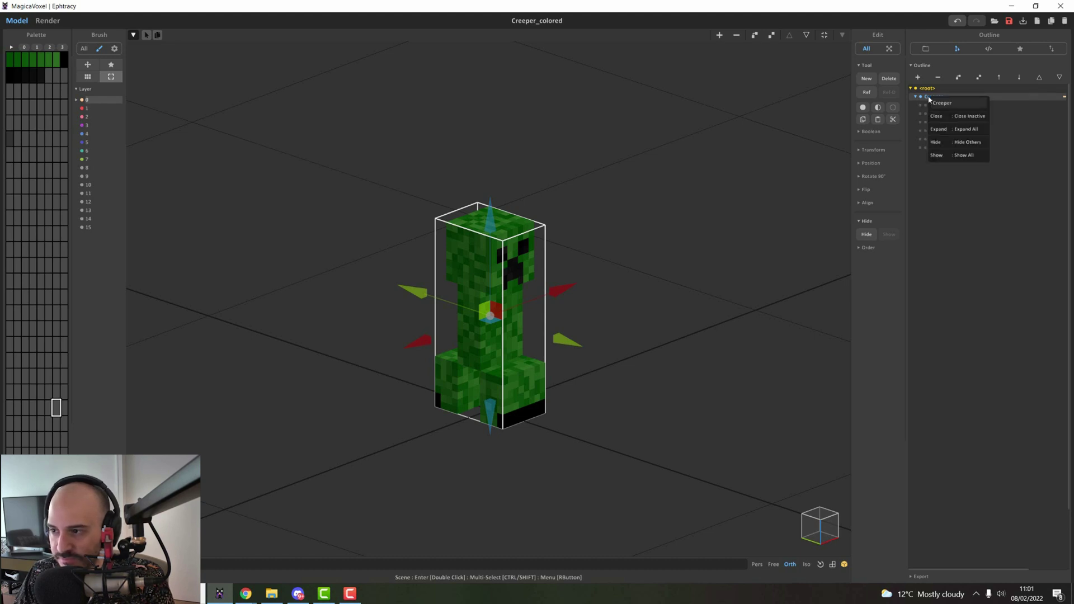
{"action": "left_click", "coordinate": [916, 96]}
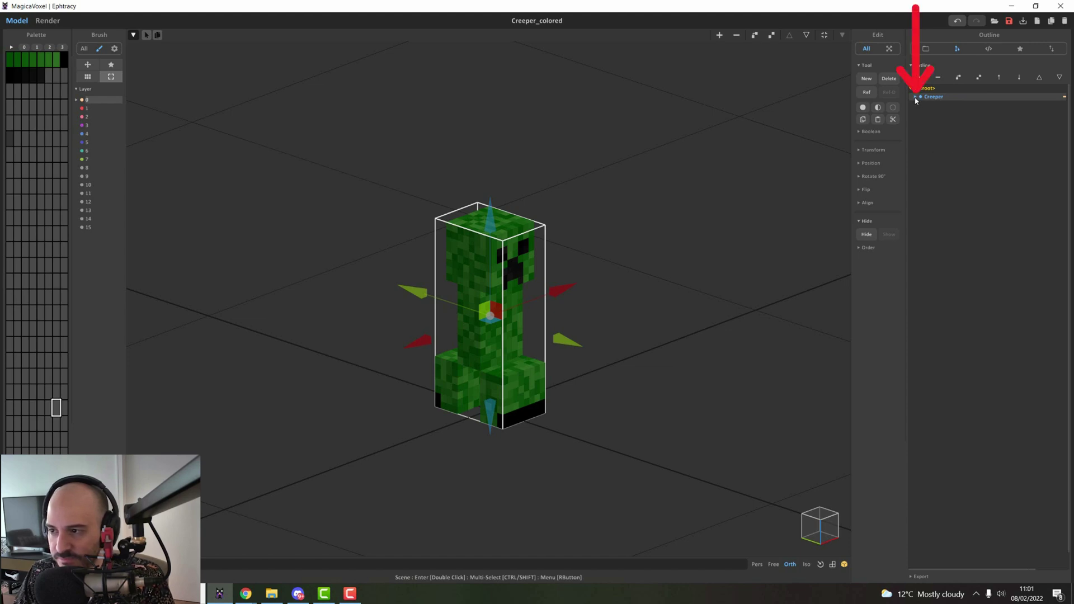
{"action": "right_click", "coordinate": [942, 99]}
{"action": "left_click", "coordinate": [955, 110]}
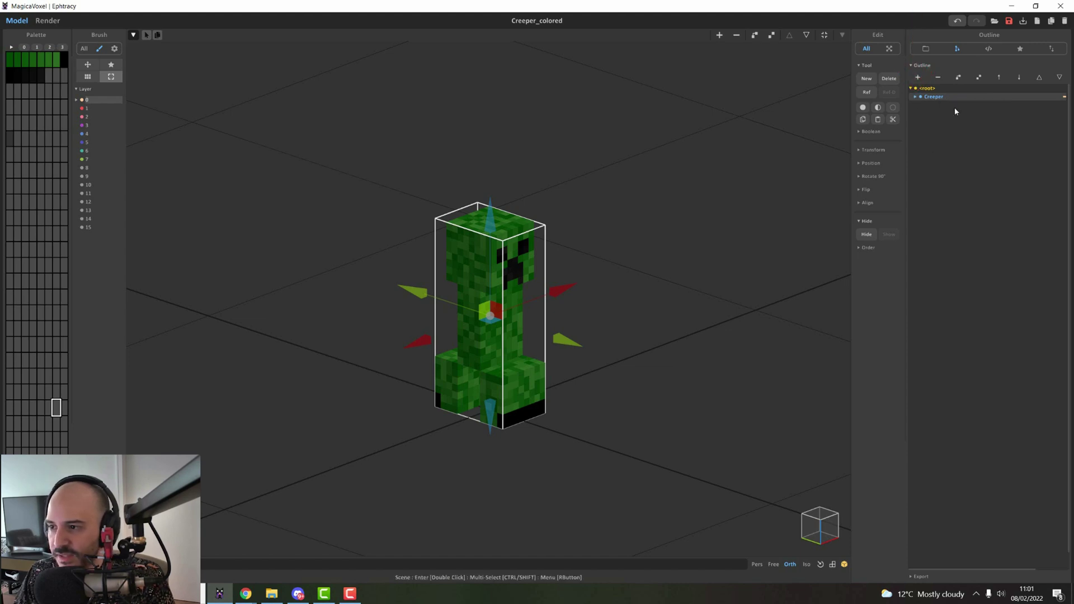
{"action": "left_click", "coordinate": [915, 97]}
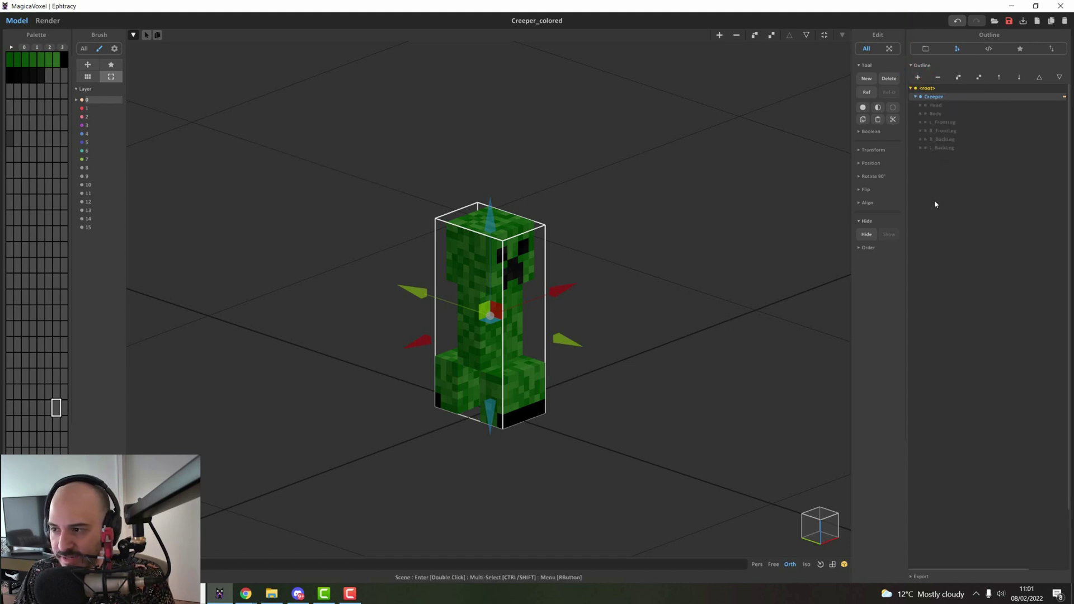
Collapse the Creeper group in the outline, and collapse and reopen the root entry above it
{"action": "right_click", "coordinate": [954, 170]}
{"action": "left_click", "coordinate": [990, 200]}
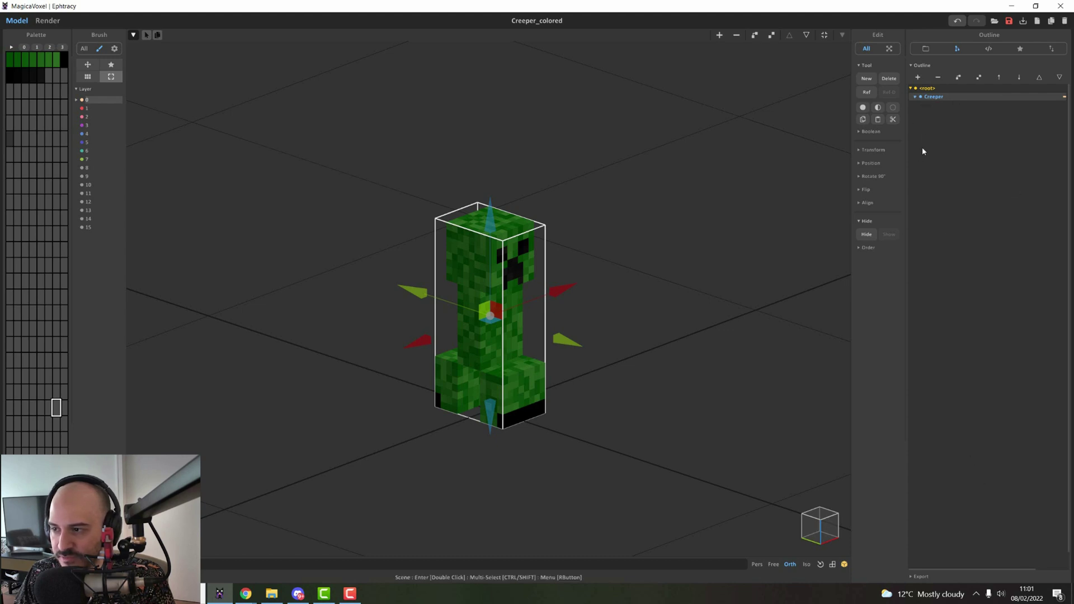
{"action": "left_click", "coordinate": [921, 90]}
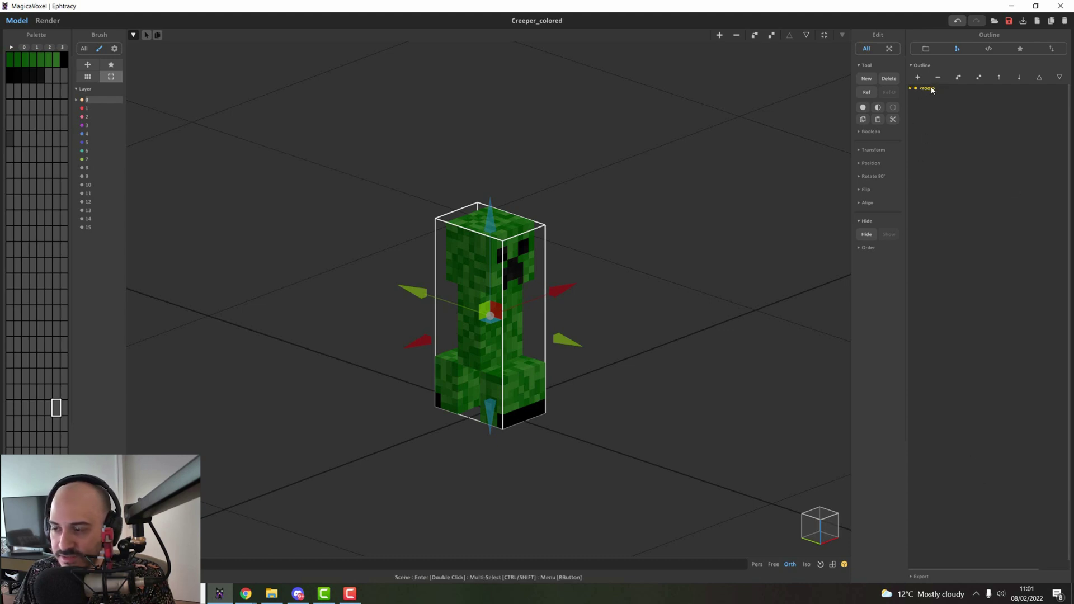
{"action": "left_click", "coordinate": [916, 90]}
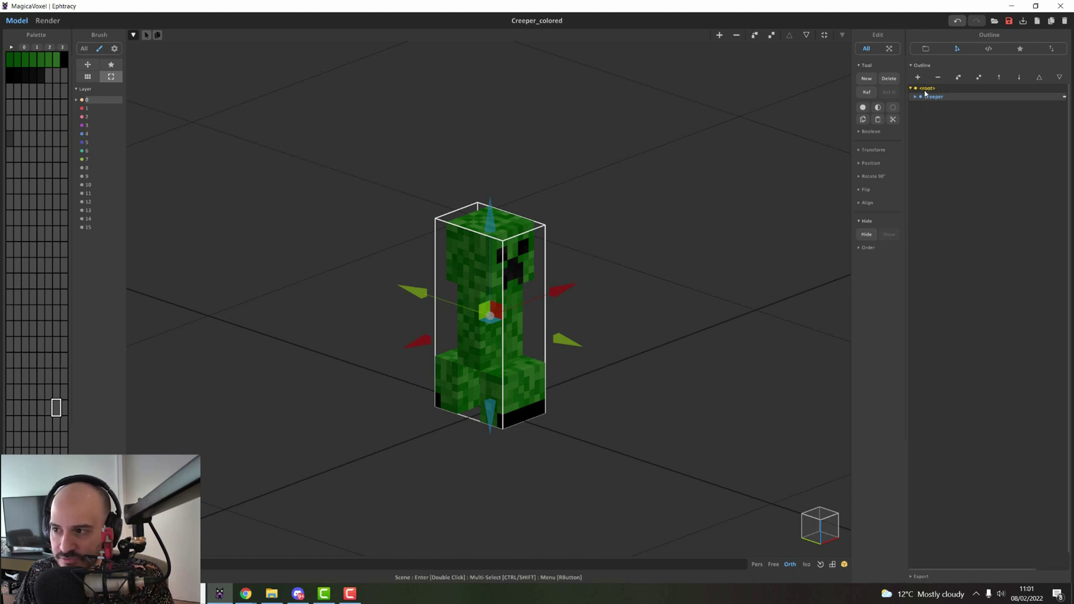
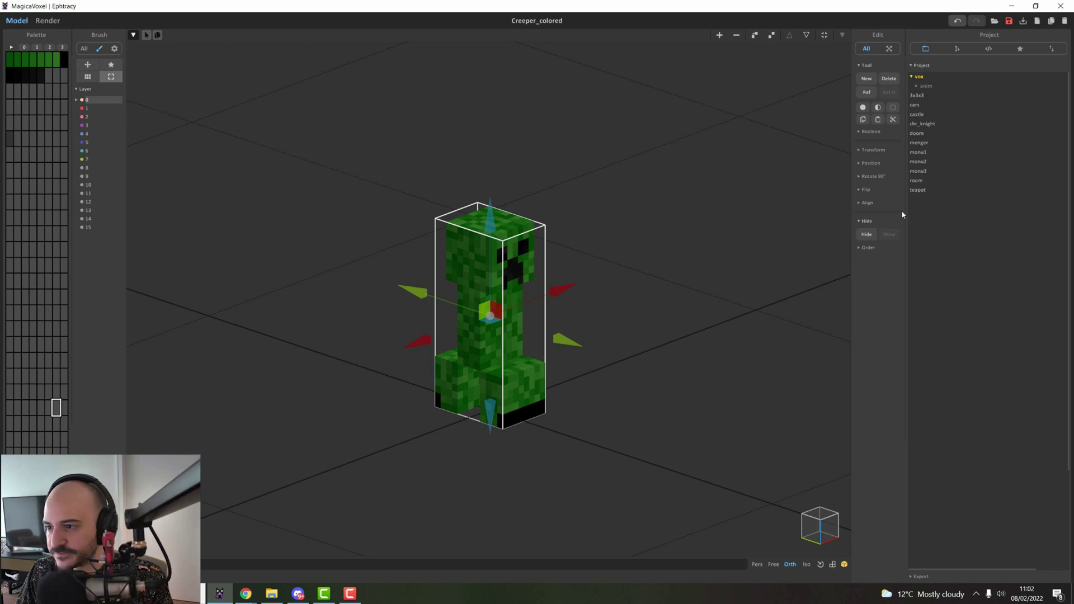
Switch to File Explorer, maximise its window and open the vox folder inside the inner MagicaVoxel-0.99.7.0-win64 folder
{"action": "key", "text": "alt+Tab"}
{"action": "left_click_drag", "start_coordinate": [511, 41], "coordinate": [482, 76]}
{"action": "key", "text": "alt+Left"}
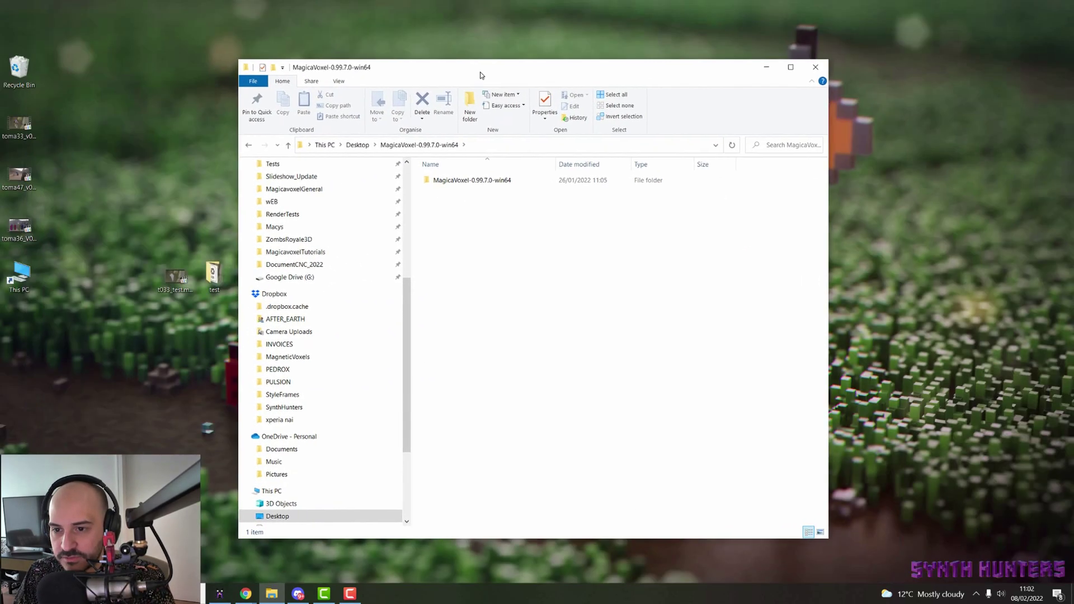
{"action": "double_click", "coordinate": [481, 75]}
{"action": "double_click", "coordinate": [264, 117]}
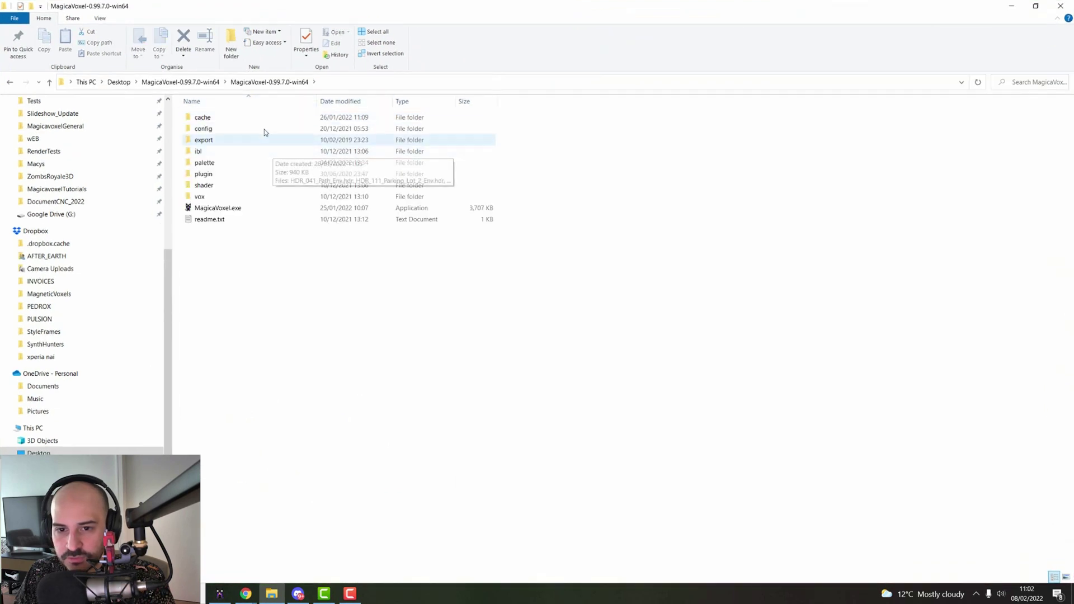
{"action": "double_click", "coordinate": [239, 197]}
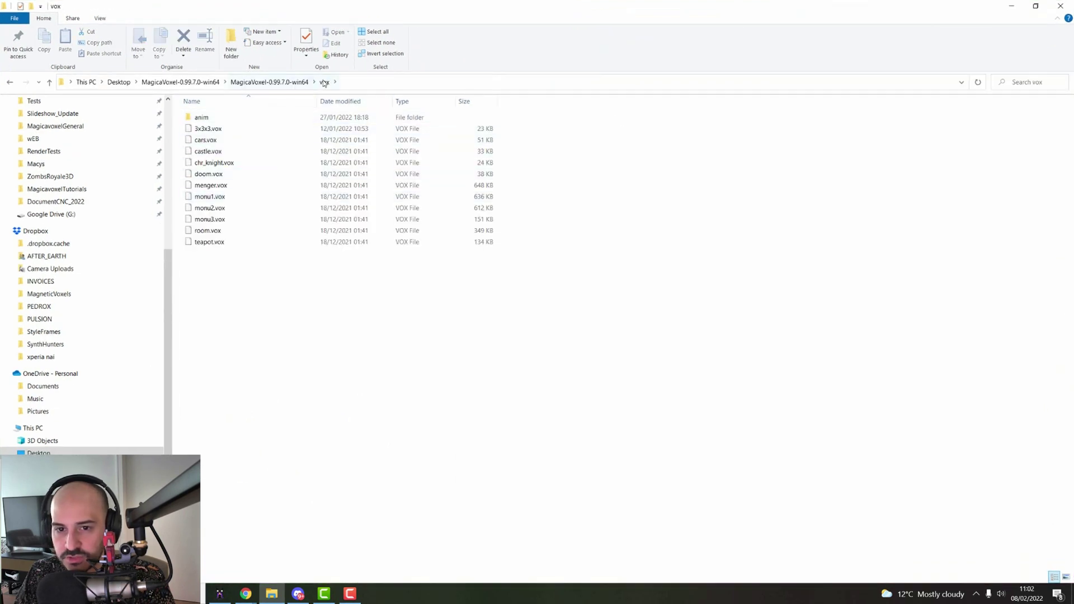
{"action": "left_click_drag", "start_coordinate": [329, 323], "coordinate": [216, 125]}
{"action": "left_click", "coordinate": [295, 311]}
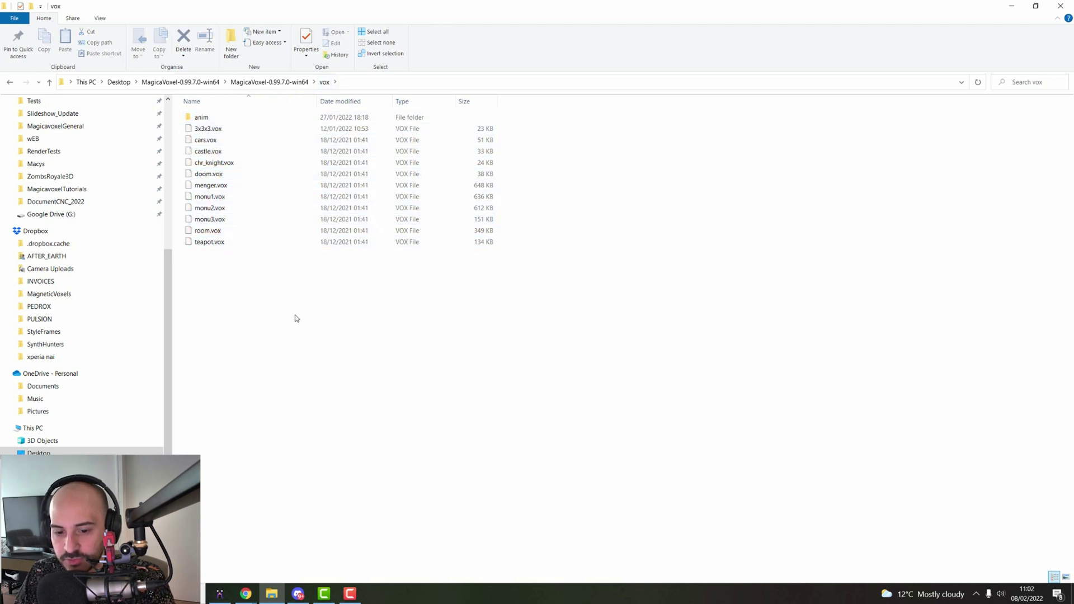
{"action": "left_click_drag", "start_coordinate": [205, 294], "coordinate": [314, 384]}
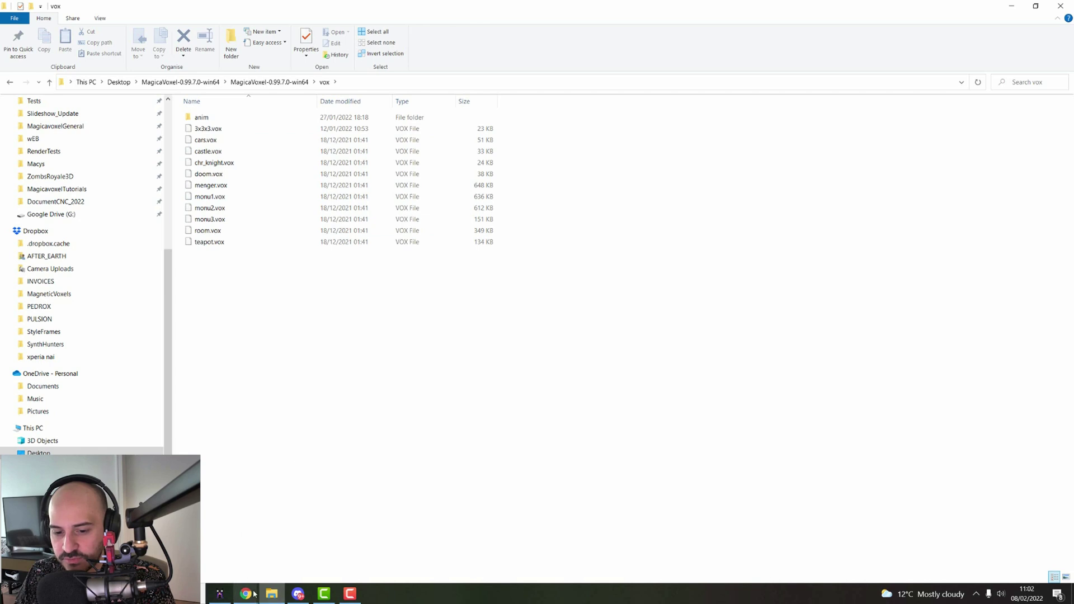
Use a second File Explorer window to fetch PersonajeBase.vox and paste it into the vox folder
{"action": "middle_click", "coordinate": [272, 594]}
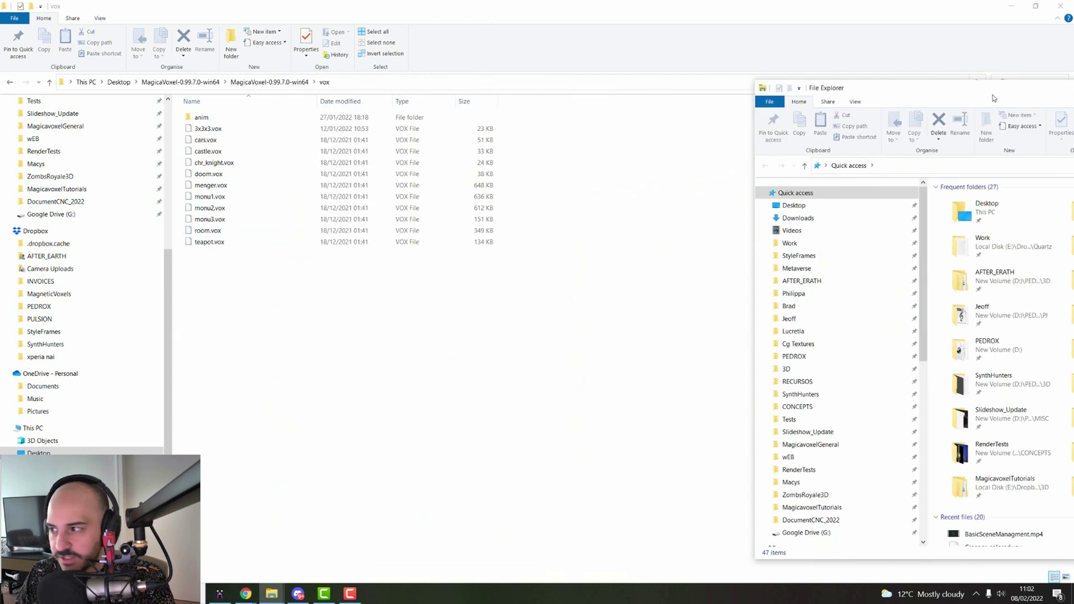
{"action": "left_click", "coordinate": [199, 299]}
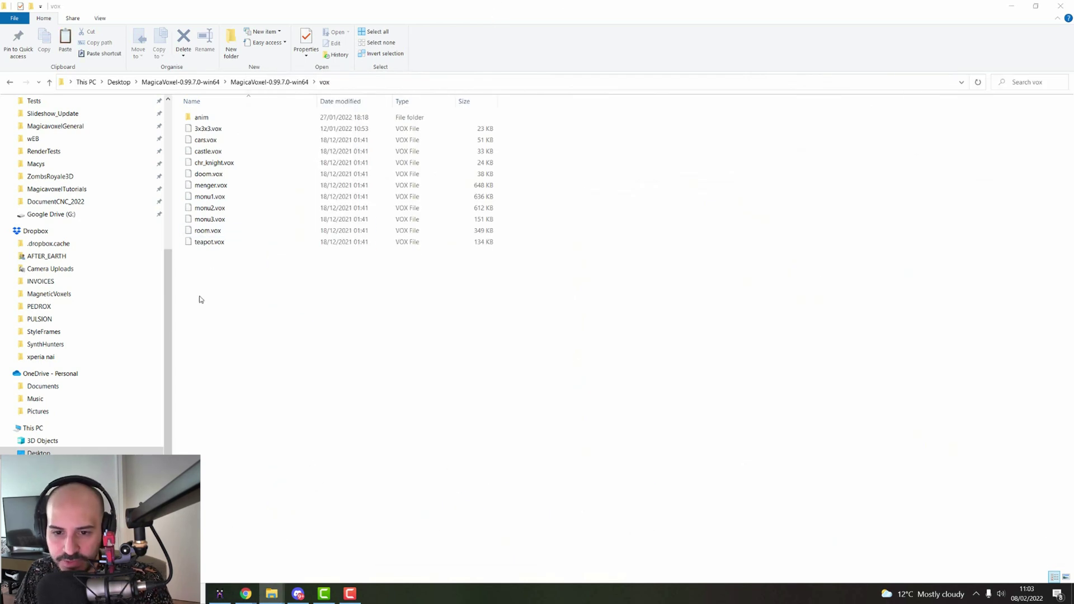
{"action": "key", "text": "ctrl+v"}
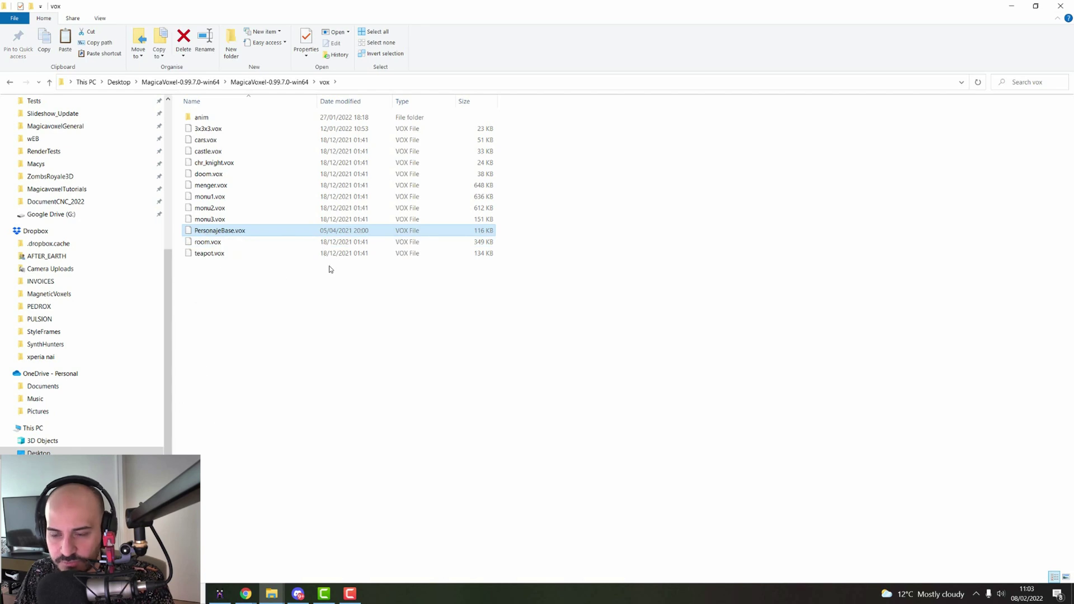
Switch back to MagicaVoxel and open PersonajeBase from the project list without saving the creeper's changes
{"action": "key", "text": "alt+Tab"}
{"action": "key", "text": "Tab"}
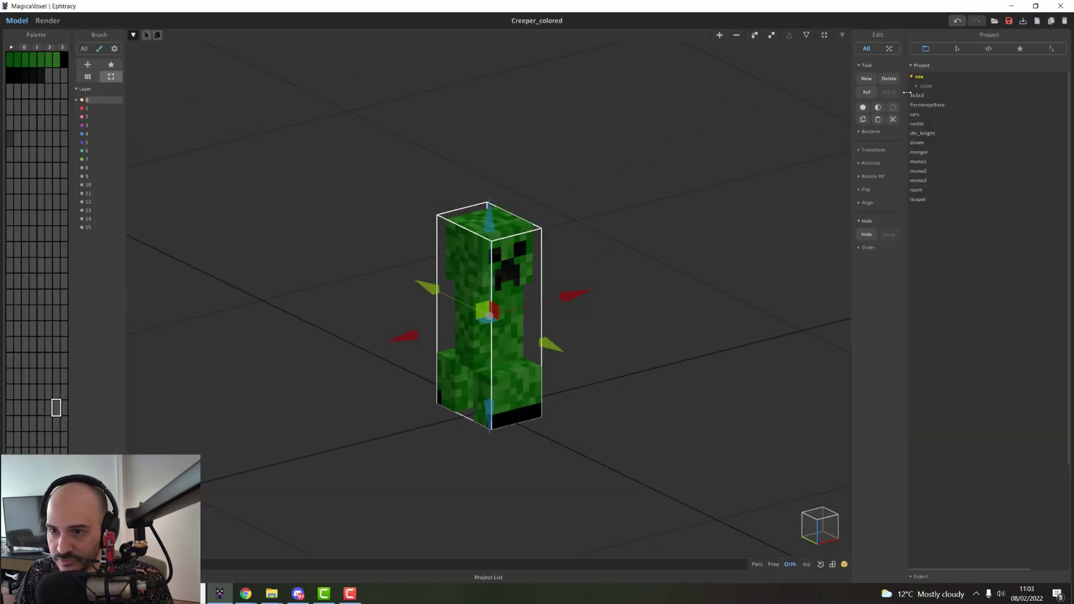
{"action": "left_click", "coordinate": [927, 105]}
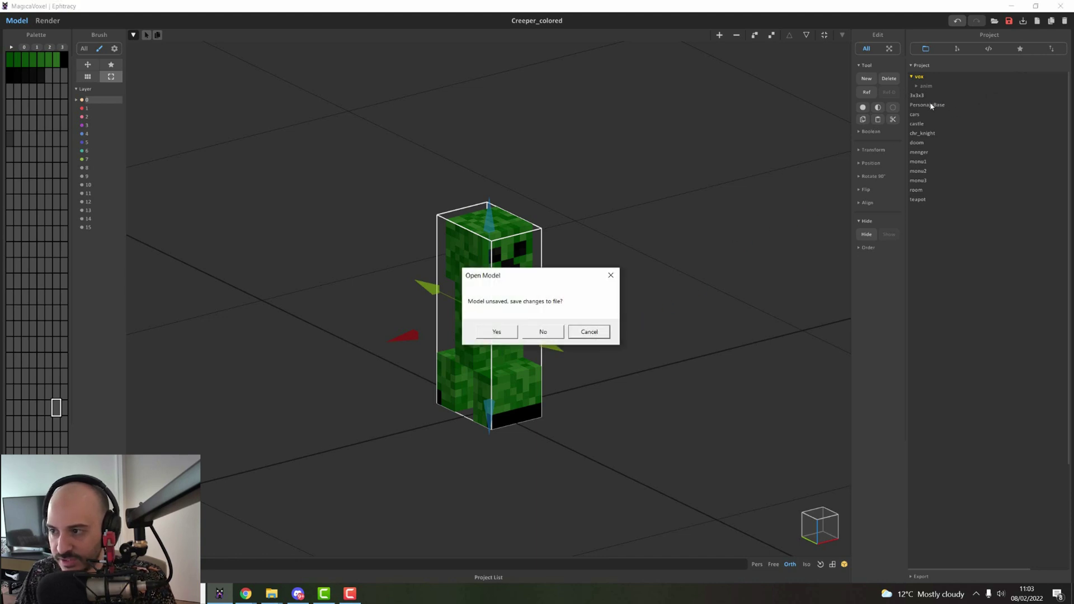
{"action": "left_click", "coordinate": [541, 332]}
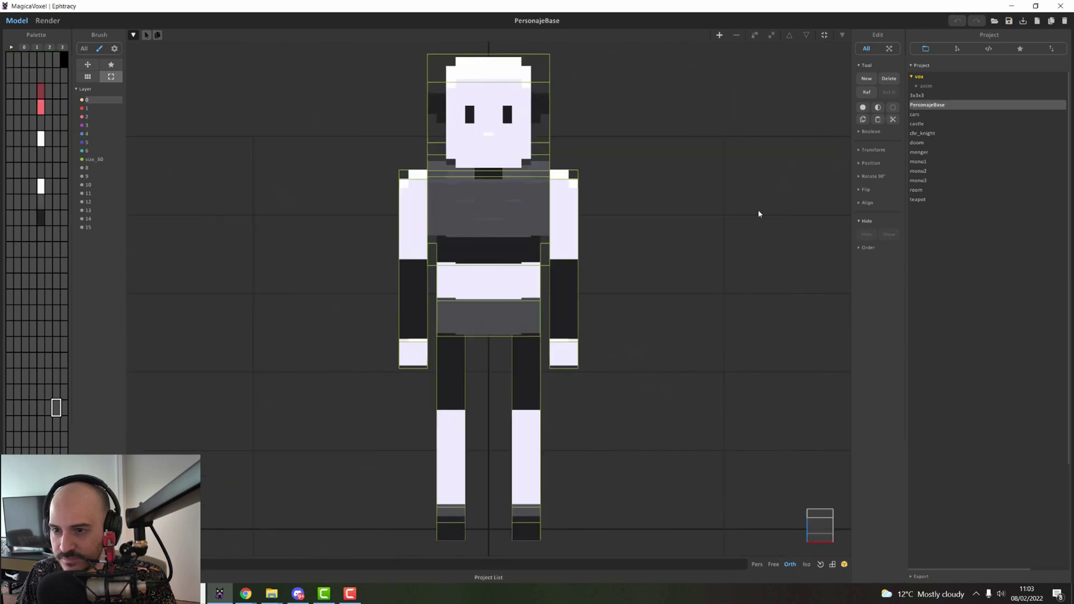
Look around the PersonajeBase character, then open the Creeper_colored project
{"action": "right_click_drag", "start_coordinate": [281, 240], "coordinate": [392, 246]}
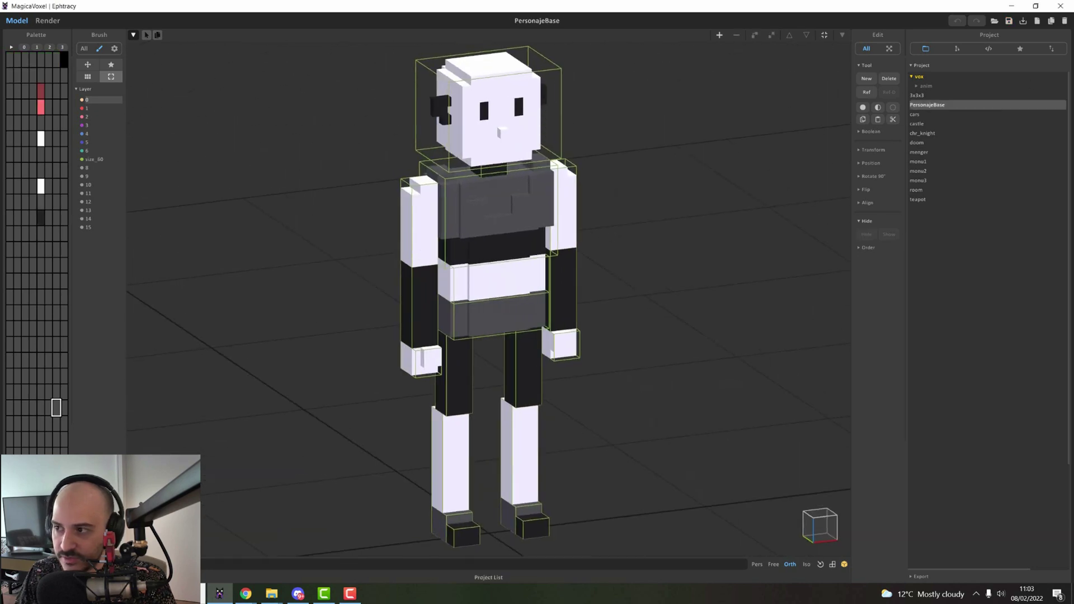
{"action": "left_click", "coordinate": [995, 21]}
{"action": "double_click", "coordinate": [149, 199]}
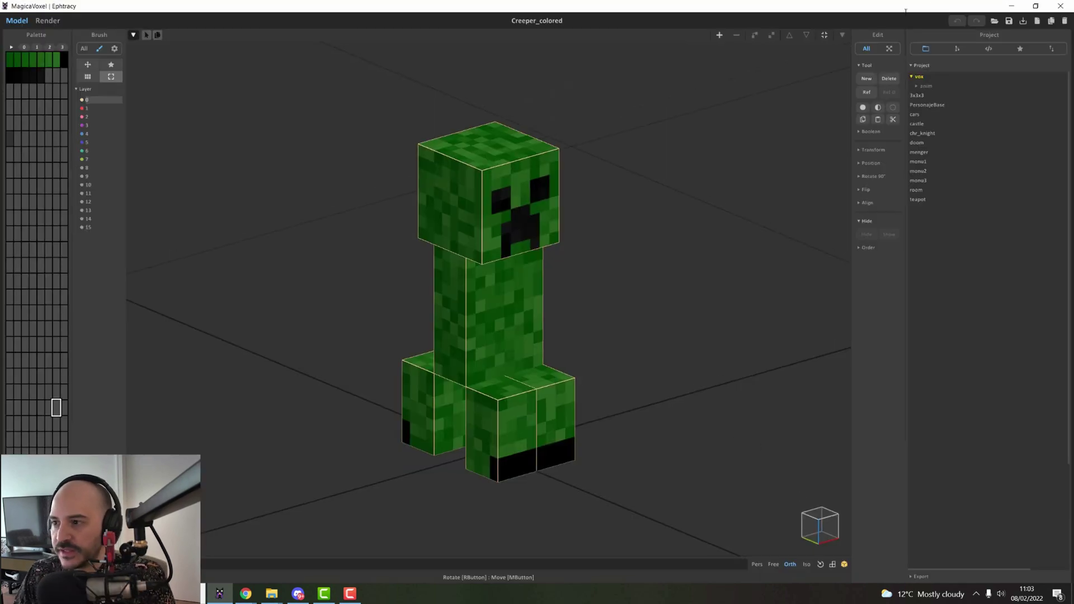
Show the shader list, the pattern library and the file import and export options in turn, then toggle the export format list
{"action": "left_click", "coordinate": [989, 50]}
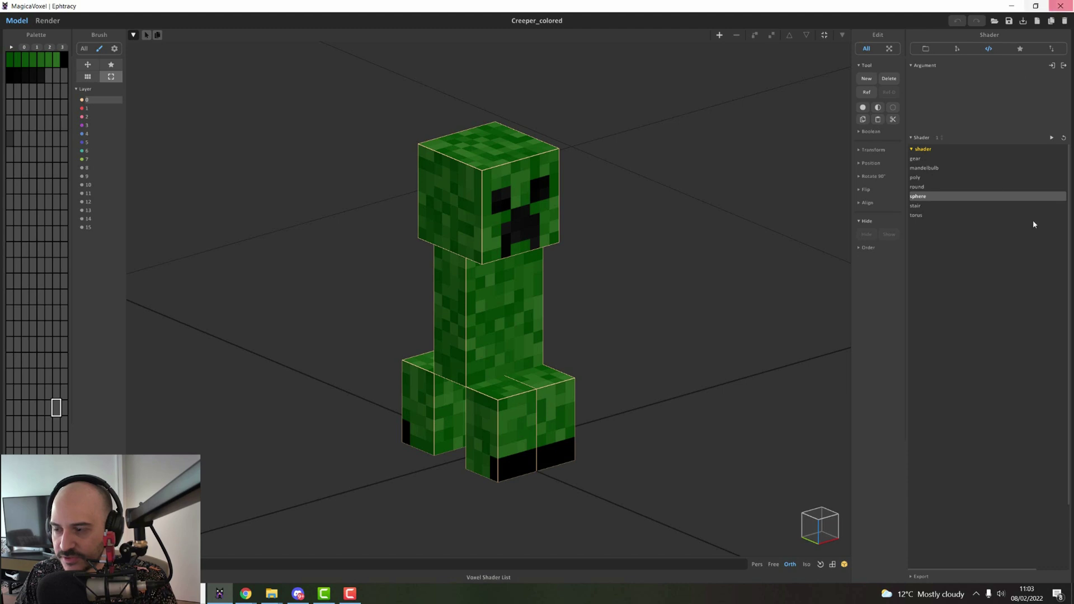
{"action": "left_click", "coordinate": [1008, 51]}
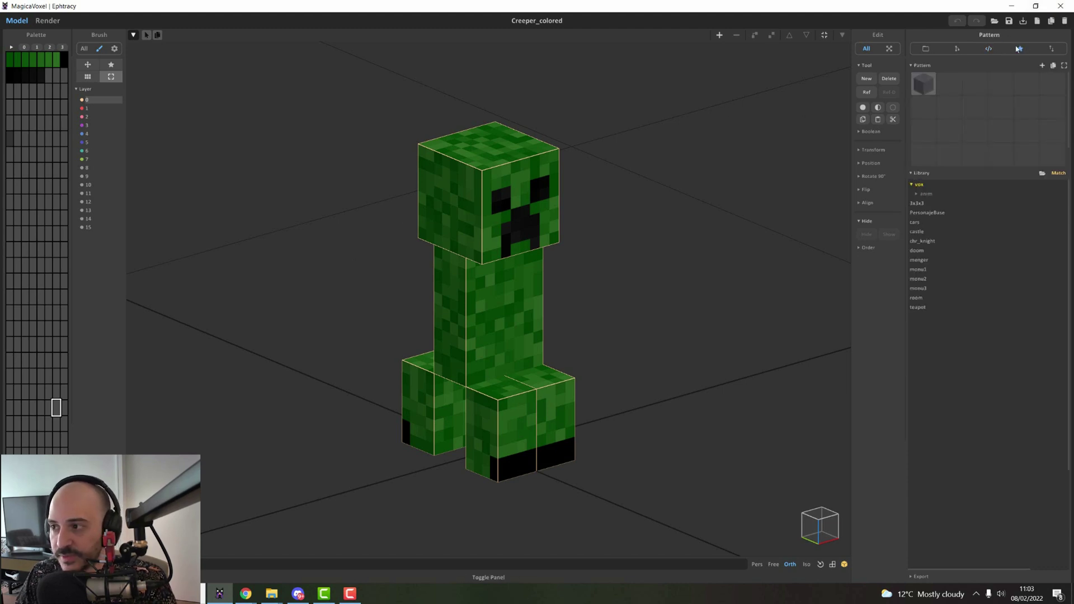
{"action": "left_click", "coordinate": [1050, 50]}
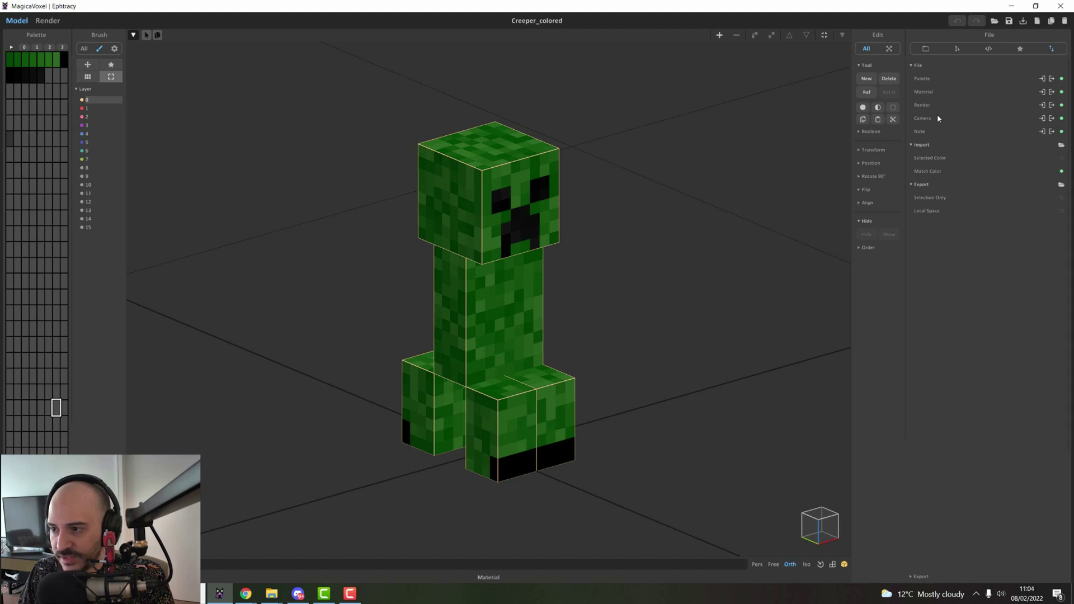
{"action": "left_click", "coordinate": [926, 578]}
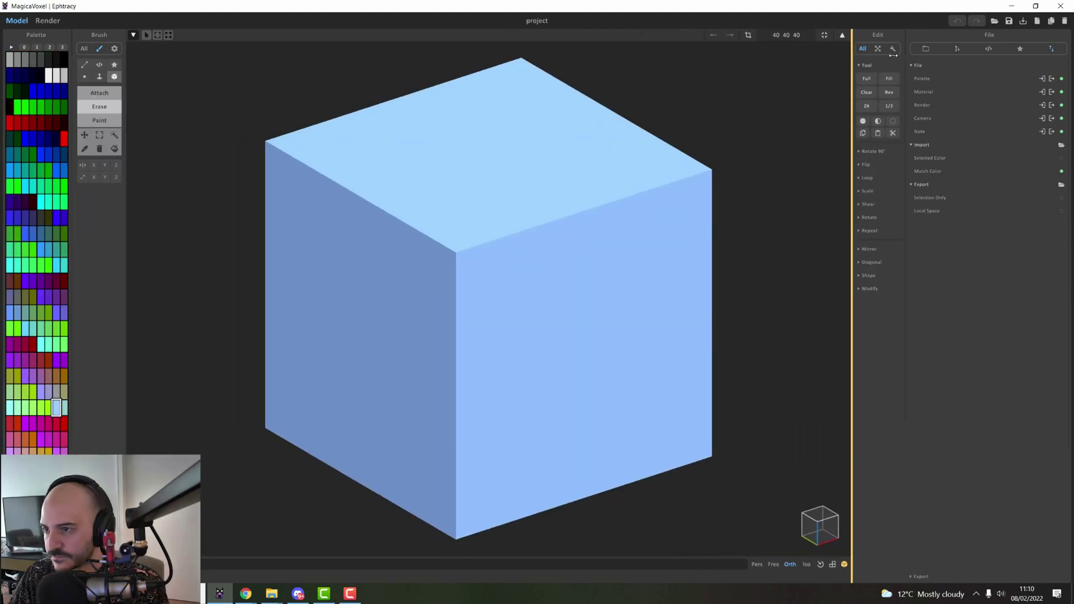
Import monu3.vox into the project and remove the default blue cube from the scene
{"action": "scroll", "coordinate": [667, 254], "scroll_direction": "down", "scroll_amount": 3}
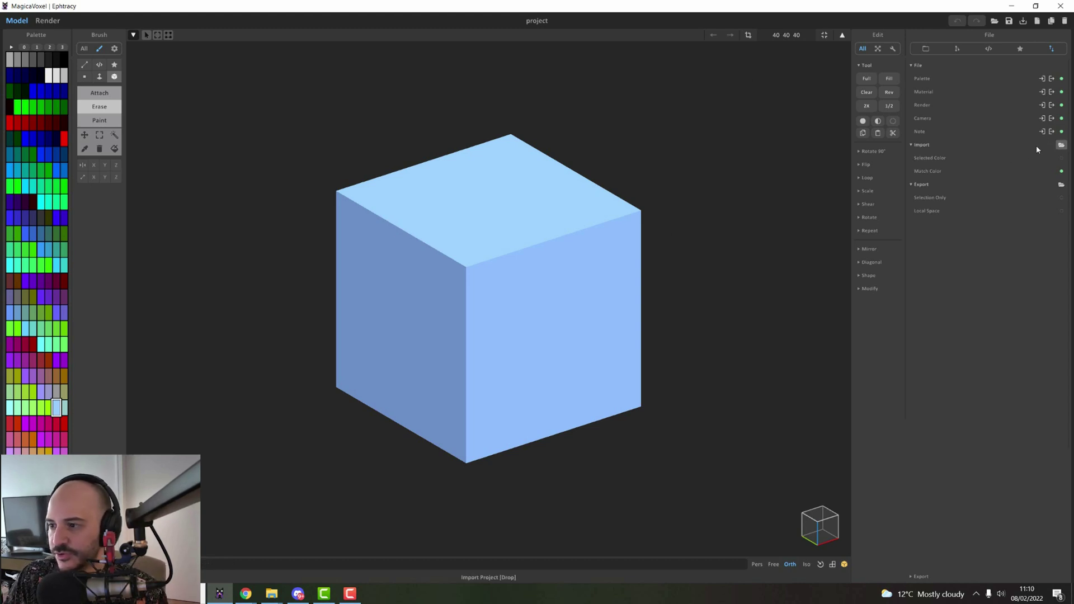
{"action": "left_click", "coordinate": [1061, 145]}
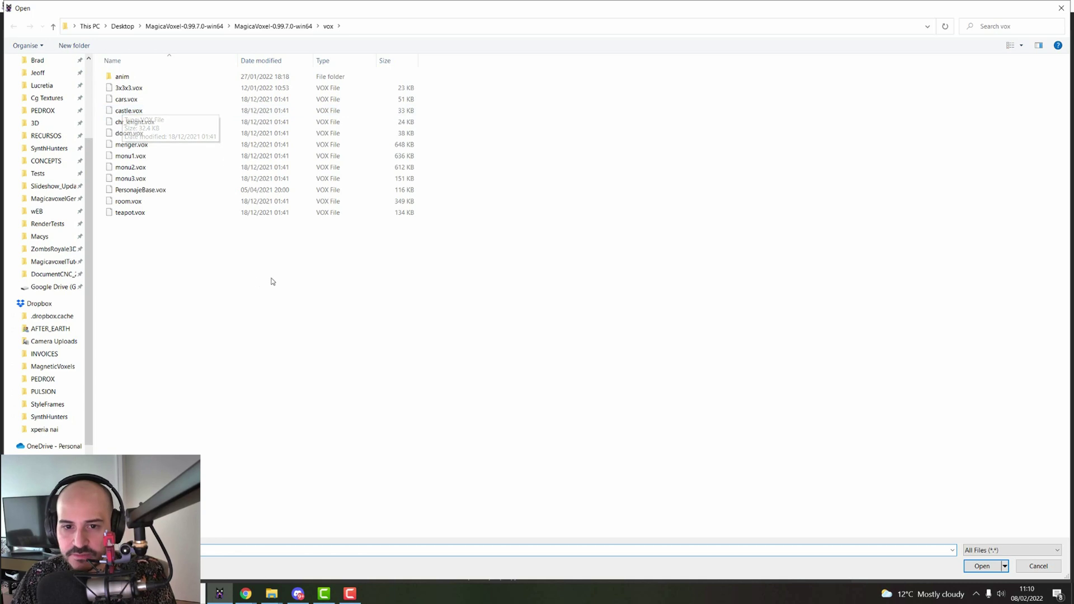
{"action": "double_click", "coordinate": [140, 179]}
{"action": "left_click", "coordinate": [548, 299]}
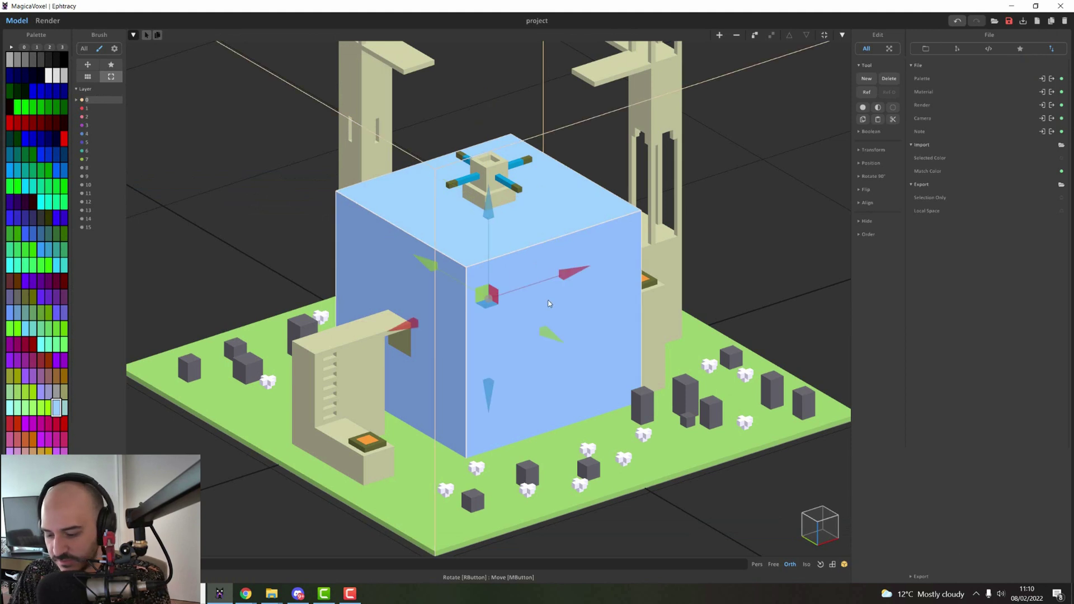
{"action": "scroll", "coordinate": [552, 286], "scroll_direction": "down", "scroll_amount": 5}
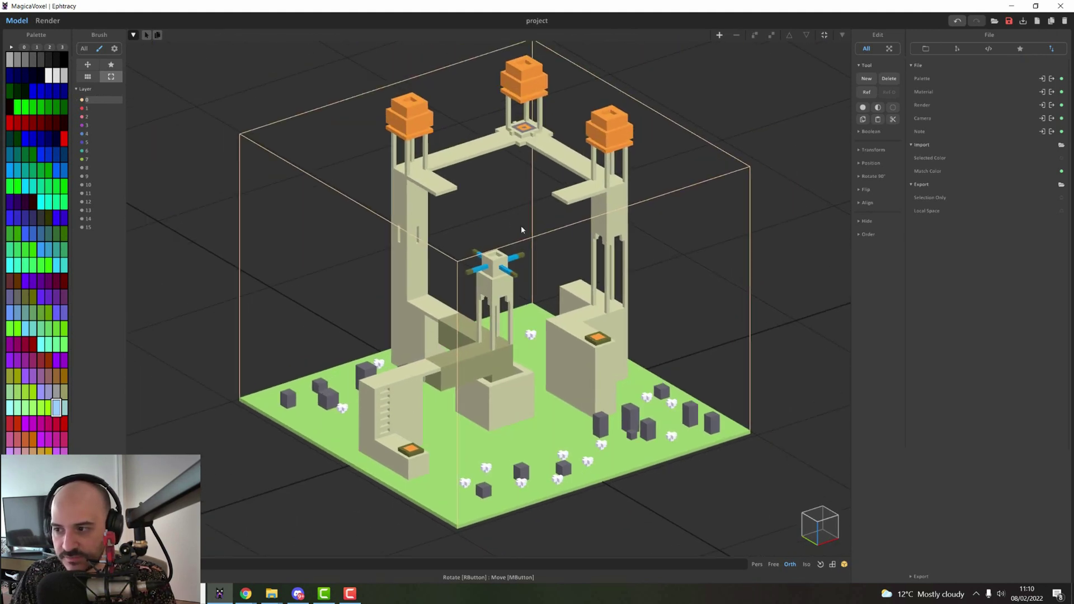
{"action": "middle_click_drag", "start_coordinate": [521, 229], "coordinate": [521, 251]}
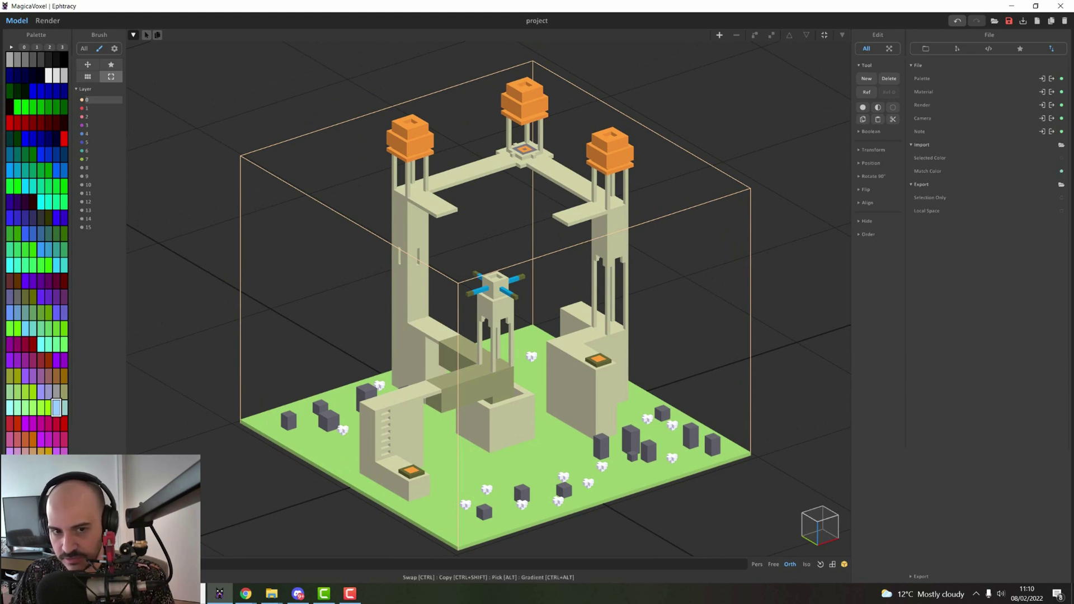
Choose a blue palette colour, delete the monument and reimport monu3.vox with Selected Color on and Match Color off
{"action": "left_click", "coordinate": [48, 250]}
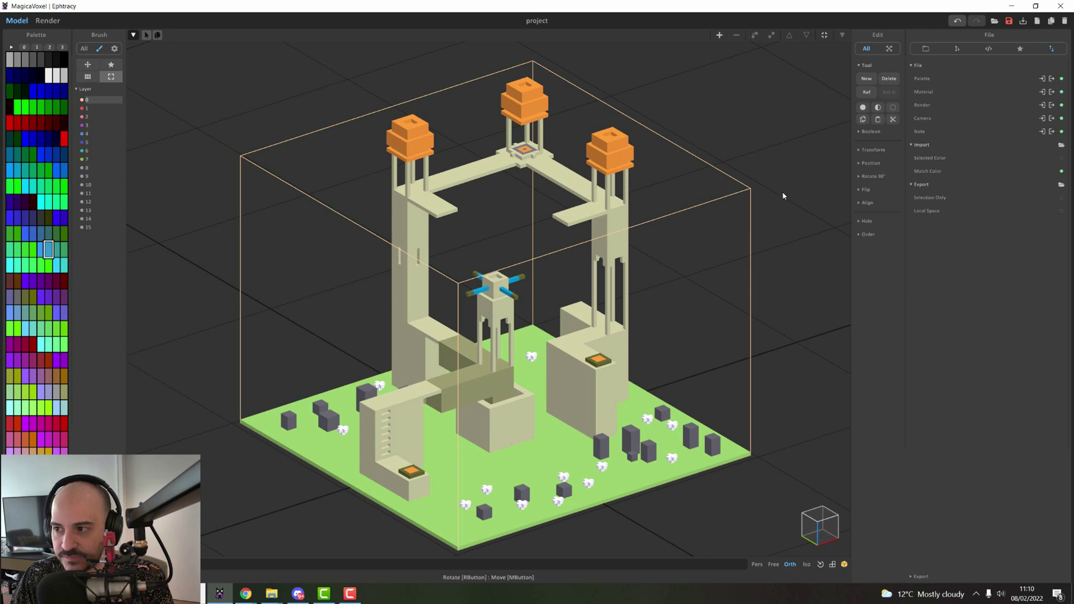
{"action": "left_click", "coordinate": [559, 174]}
{"action": "key", "text": "Delete"}
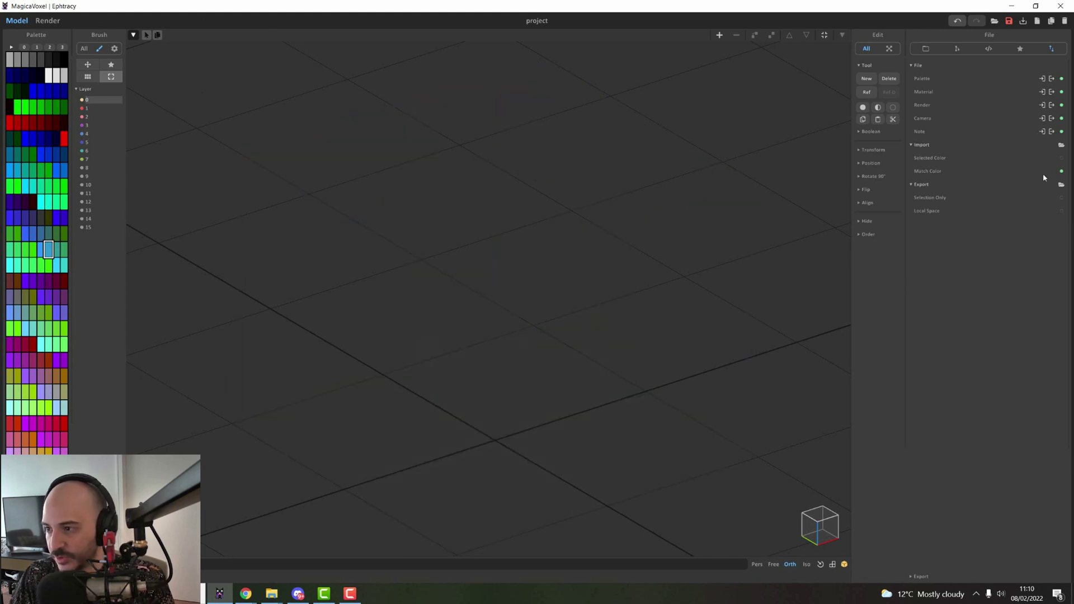
{"action": "left_click", "coordinate": [1062, 146]}
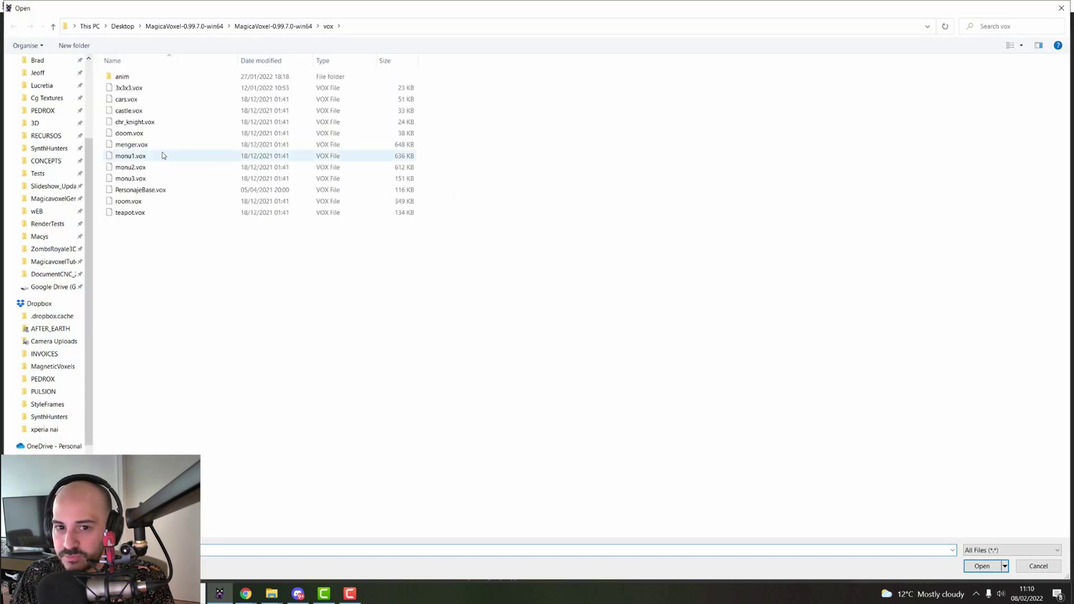
{"action": "left_click", "coordinate": [160, 181]}
{"action": "double_click", "coordinate": [160, 181]}
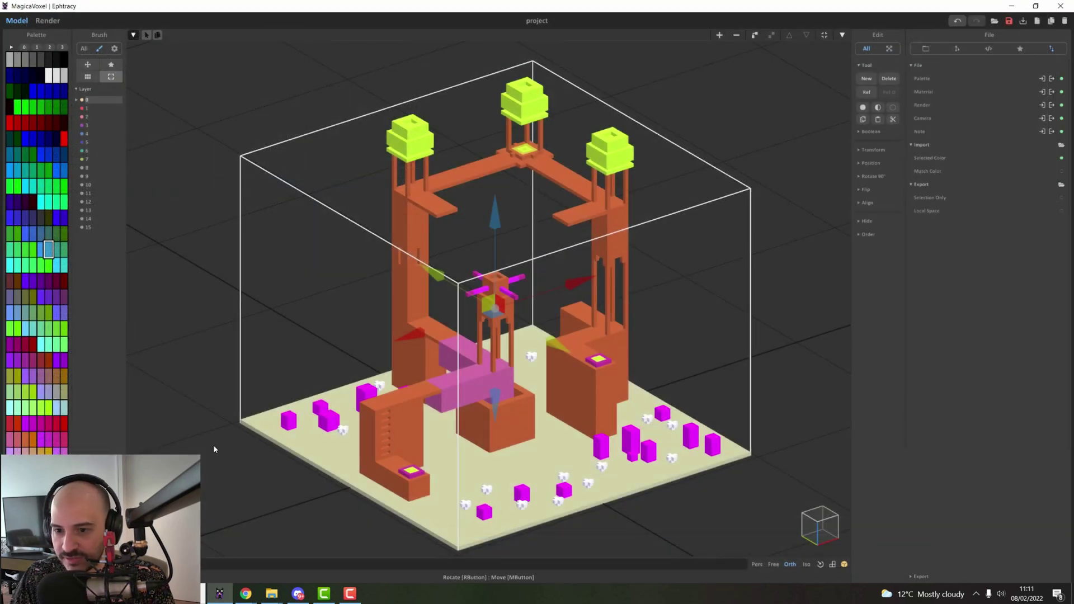
Sample the orange-brown pillar colour and reimport monu3.vox with both Selected Color and Match Color on
{"action": "left_click", "coordinate": [417, 236], "text": "alt"}
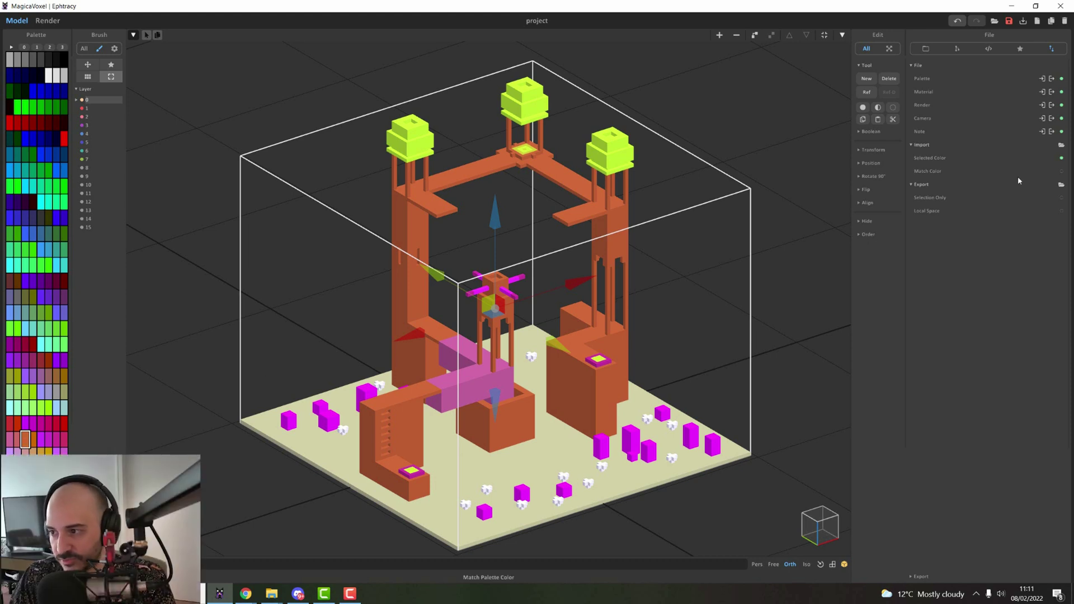
{"action": "left_click", "coordinate": [1061, 172]}
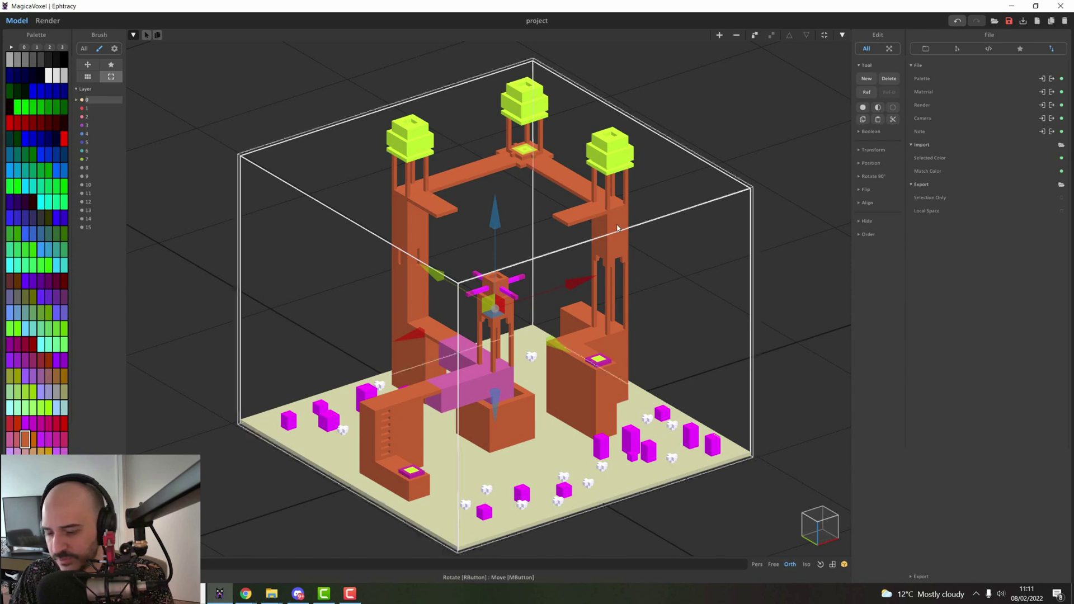
{"action": "left_click", "coordinate": [1060, 144]}
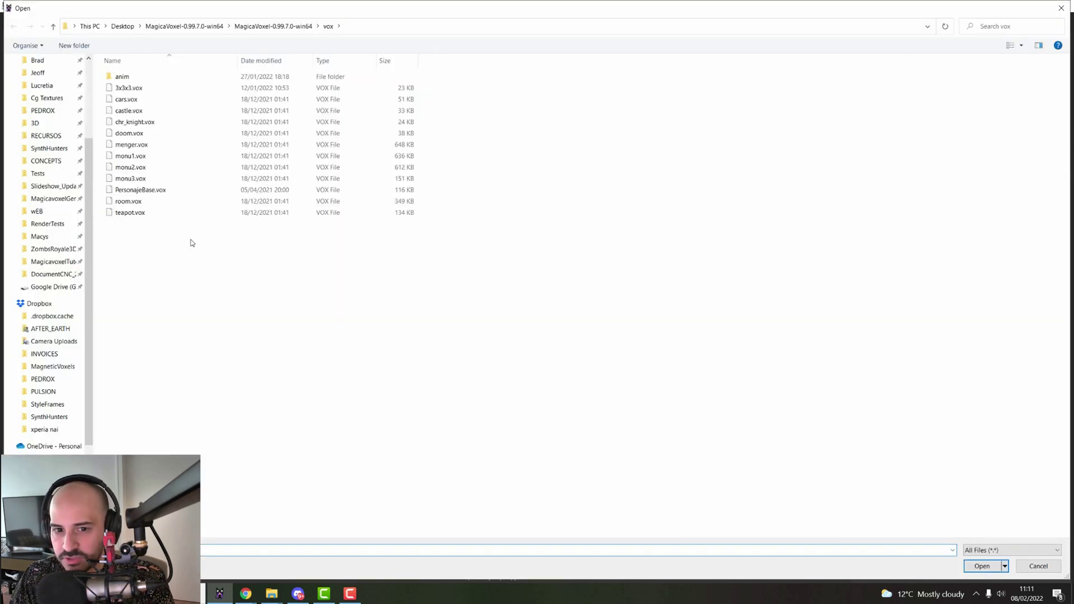
{"action": "double_click", "coordinate": [148, 177]}
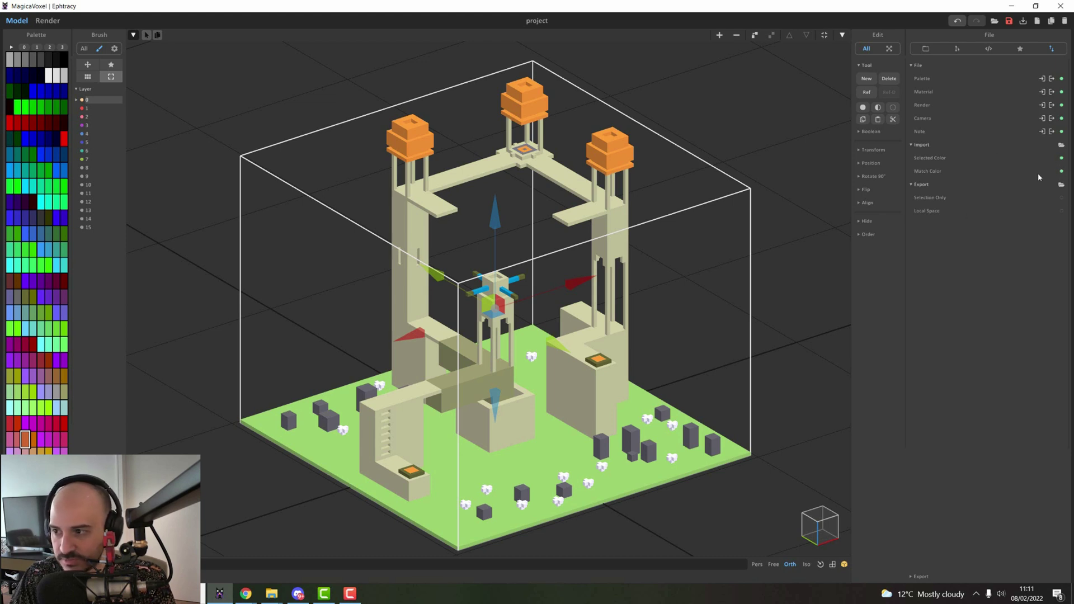
Turn off Match Color and Selected Color, delete the monument and import a model from the vox folder
{"action": "left_click", "coordinate": [1061, 171]}
{"action": "left_click", "coordinate": [1062, 157]}
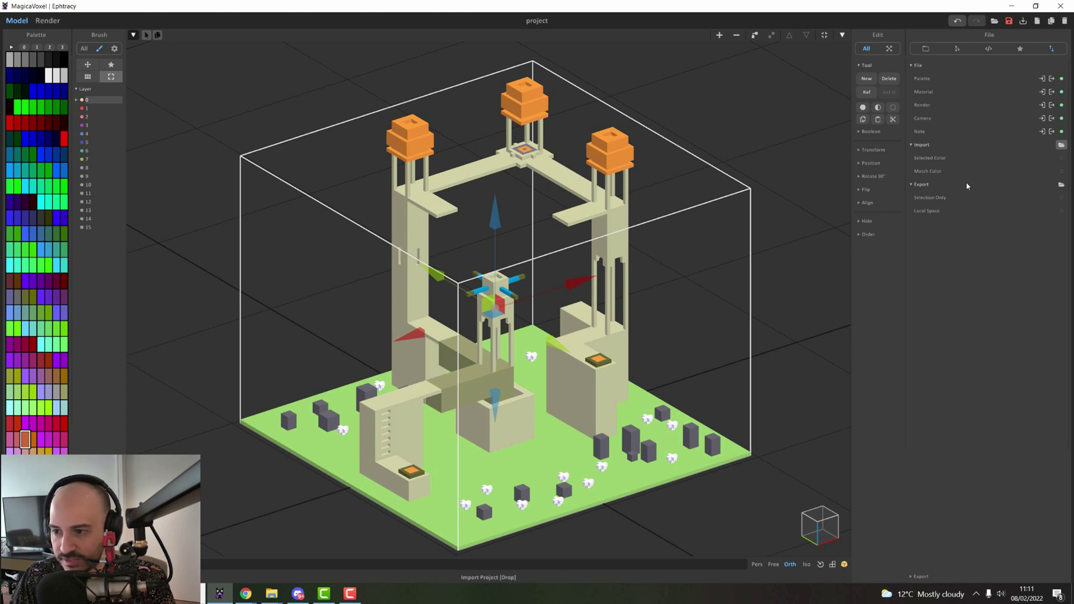
{"action": "key", "text": "Delete"}
{"action": "left_click", "coordinate": [1061, 144]}
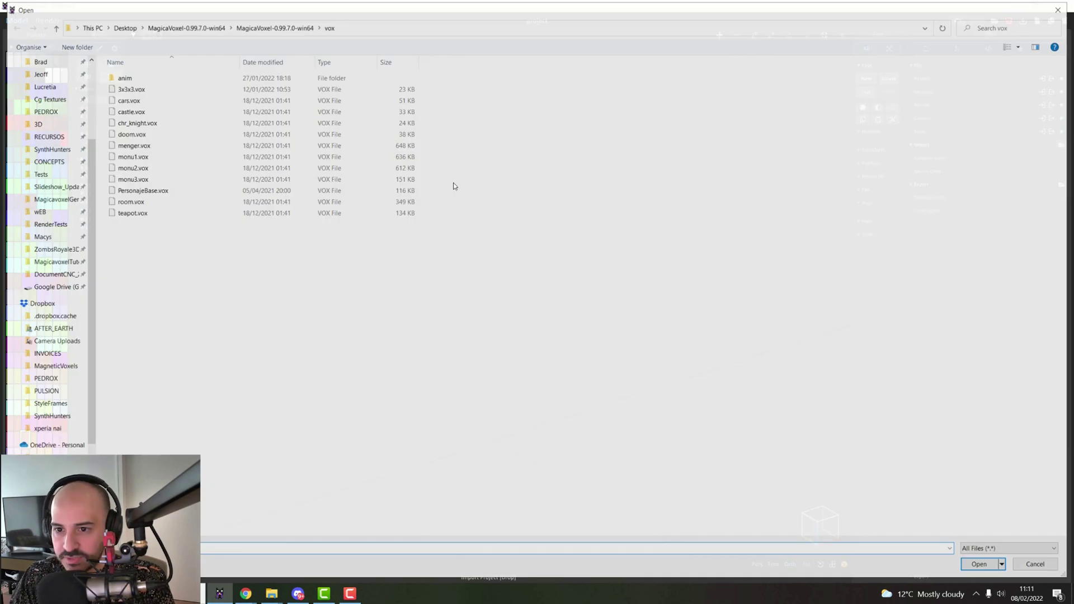
{"action": "double_click", "coordinate": [222, 187]}
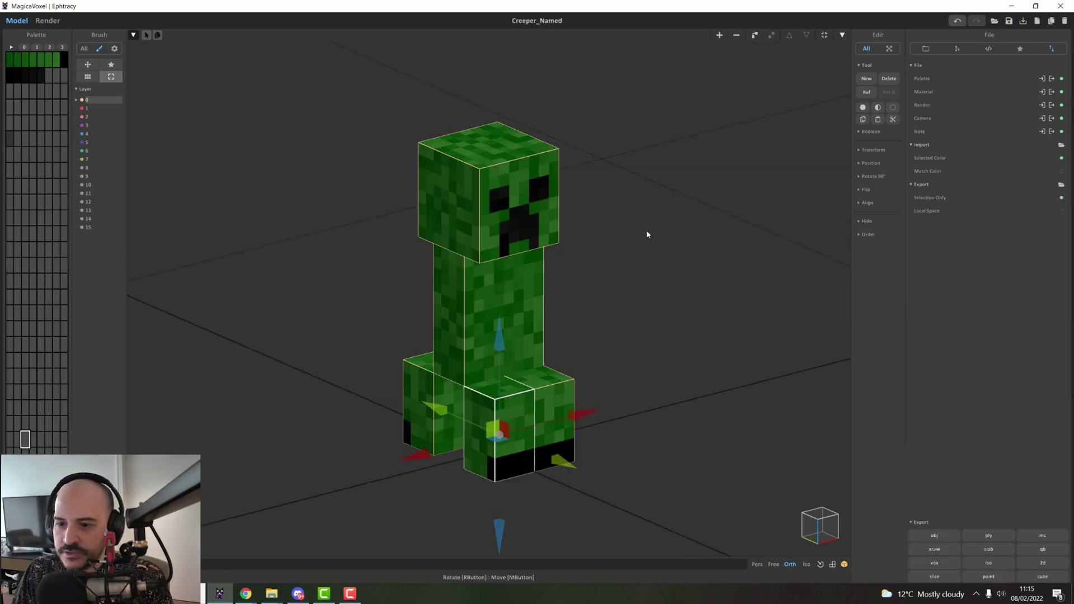
Clear the creeper's leg selection and turn off the Selection Only export option
{"action": "mouse_move", "coordinate": [522, 280]}
{"action": "right_mouse_down"}
{"action": "mouse_move", "coordinate": [704, 290]}
{"action": "mouse_move", "coordinate": [509, 297]}
{"action": "mouse_move", "coordinate": [531, 297]}
{"action": "right_mouse_up"}
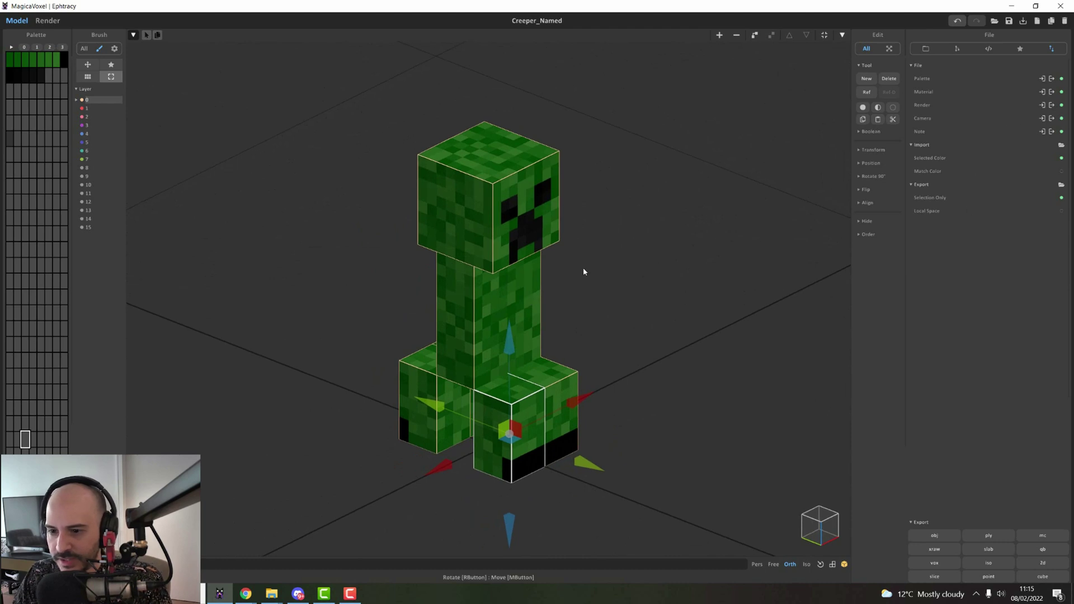
{"action": "right_click_drag", "start_coordinate": [599, 248], "coordinate": [565, 256]}
{"action": "right_click_drag", "start_coordinate": [793, 221], "coordinate": [671, 276]}
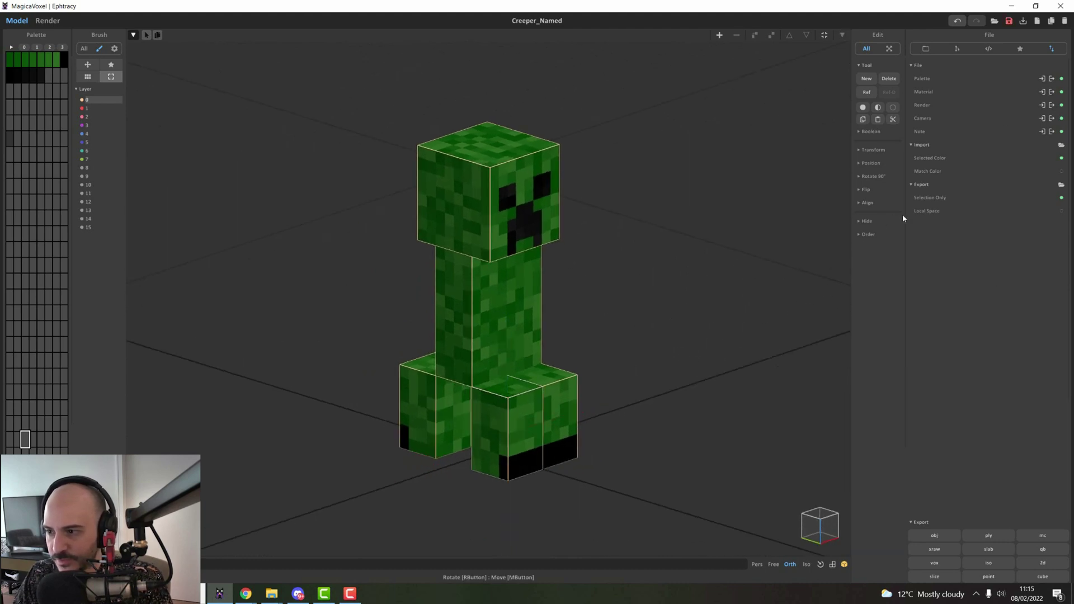
{"action": "right_click_drag", "start_coordinate": [666, 197], "coordinate": [666, 196]}
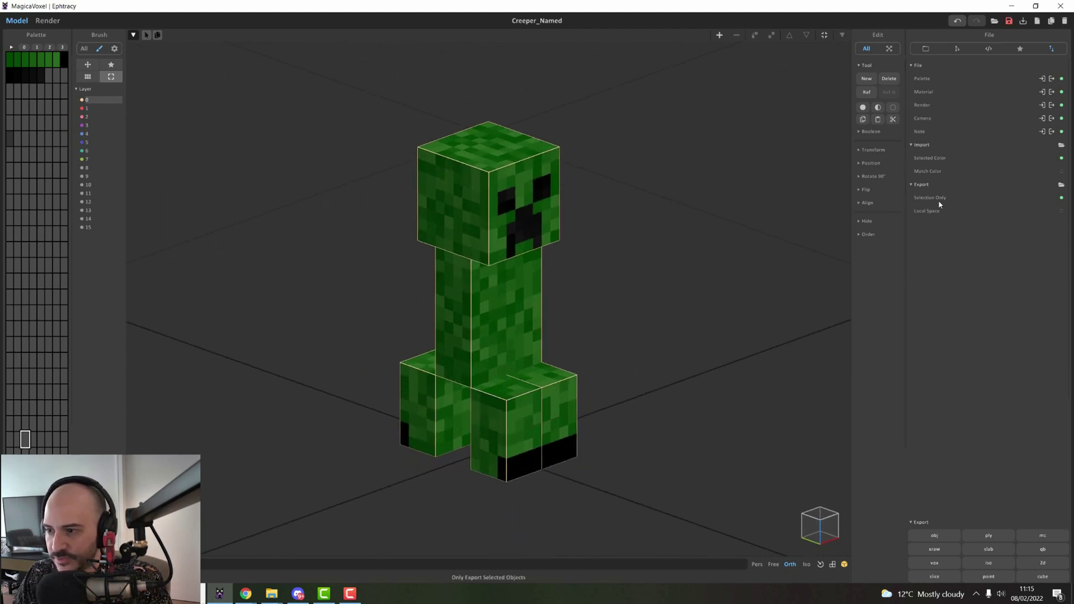
{"action": "left_click", "coordinate": [1061, 198]}
{"action": "right_click_drag", "start_coordinate": [623, 203], "coordinate": [531, 206]}
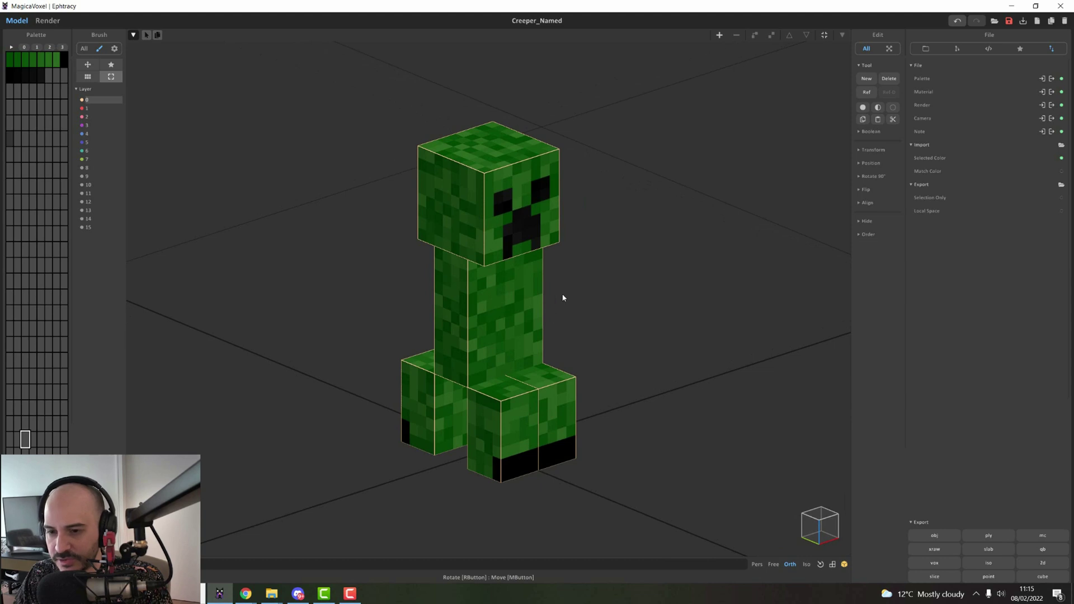
Select the whole creeper, then only one of its front legs, and clear the selection
{"action": "left_click_drag", "start_coordinate": [280, 73], "coordinate": [651, 447]}
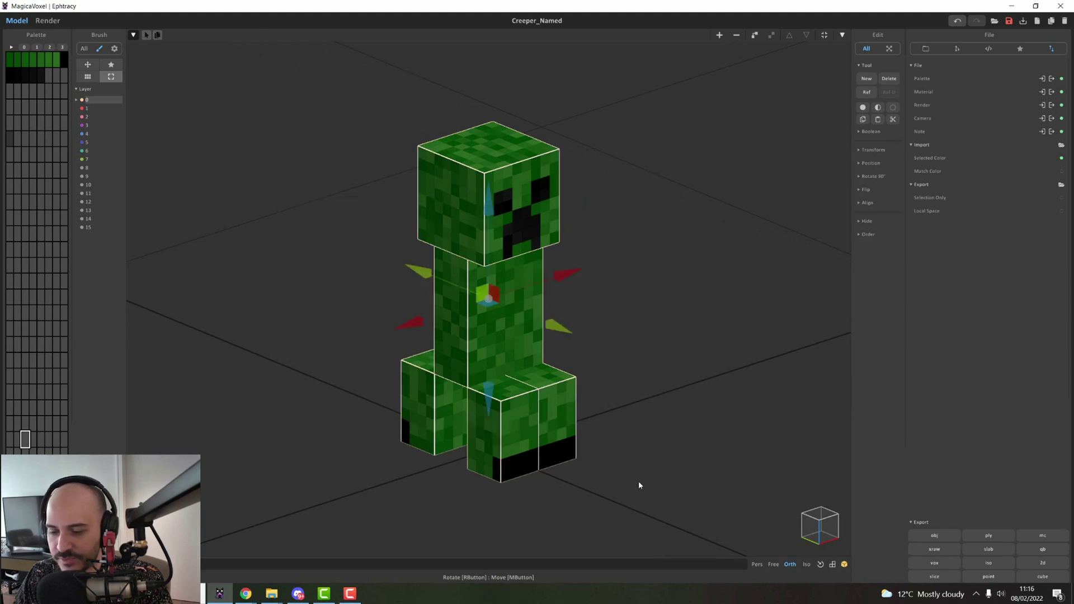
{"action": "left_click", "coordinate": [557, 419]}
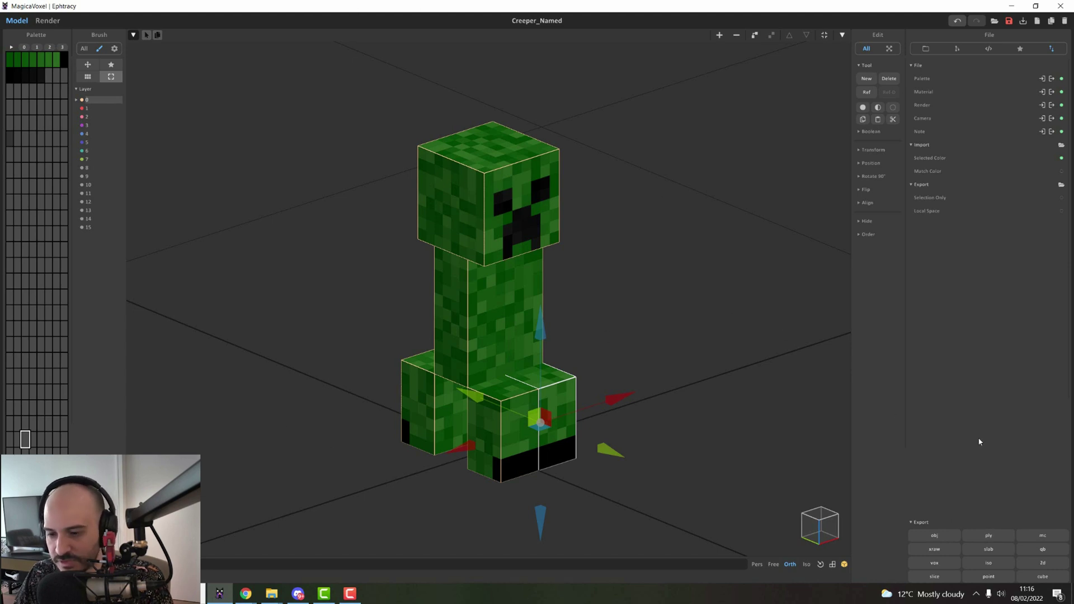
{"action": "left_click", "coordinate": [304, 278]}
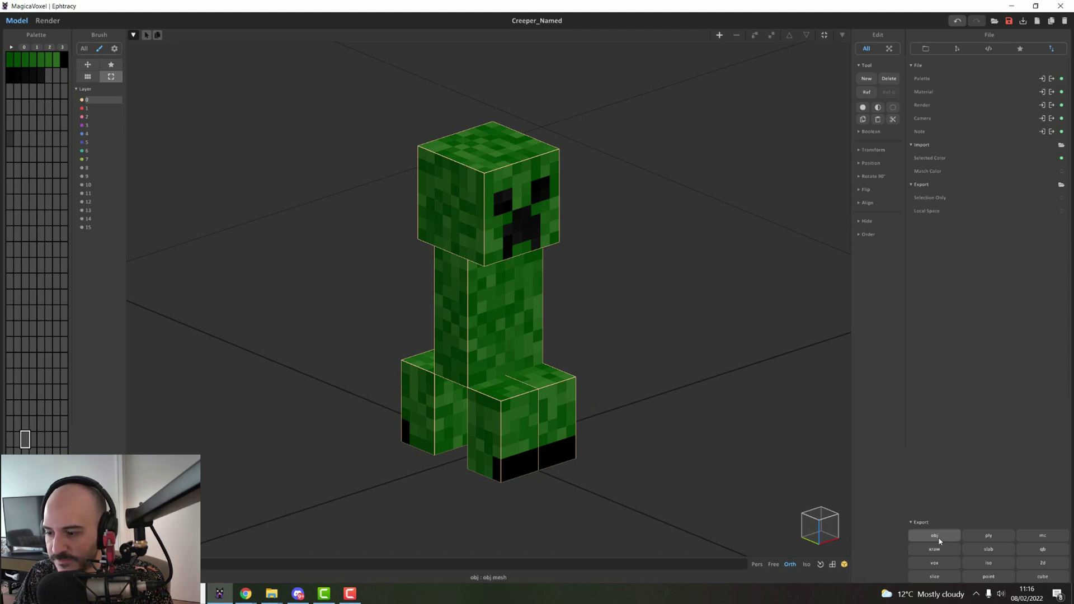
Collapse and reopen the export formats, start an OBJ export of Creeper_Named to the Export_Demo folder and cancel it
{"action": "left_click", "coordinate": [925, 524]}
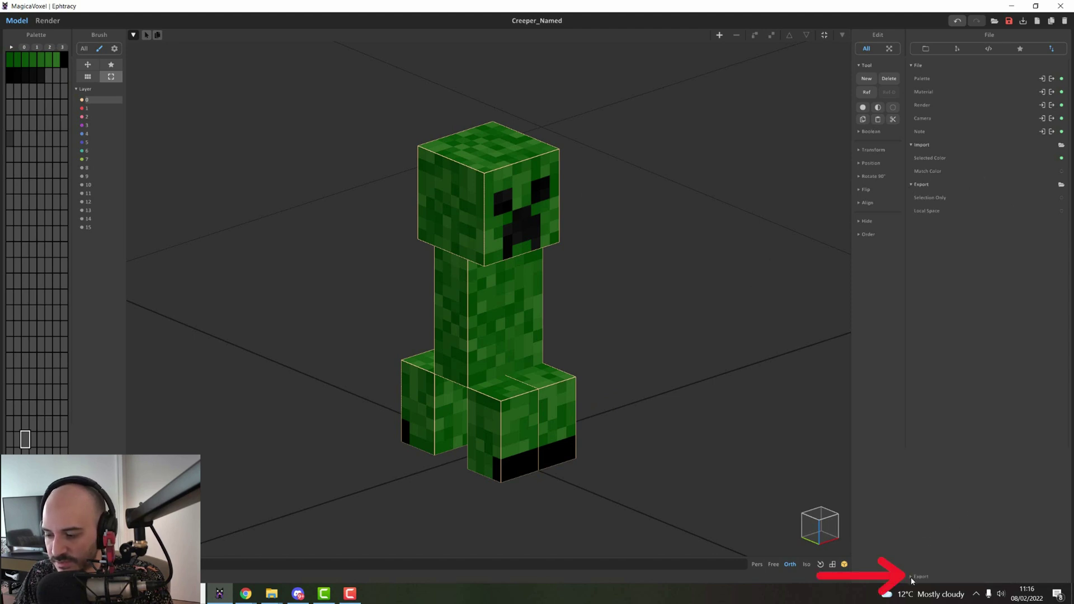
{"action": "left_click", "coordinate": [911, 576]}
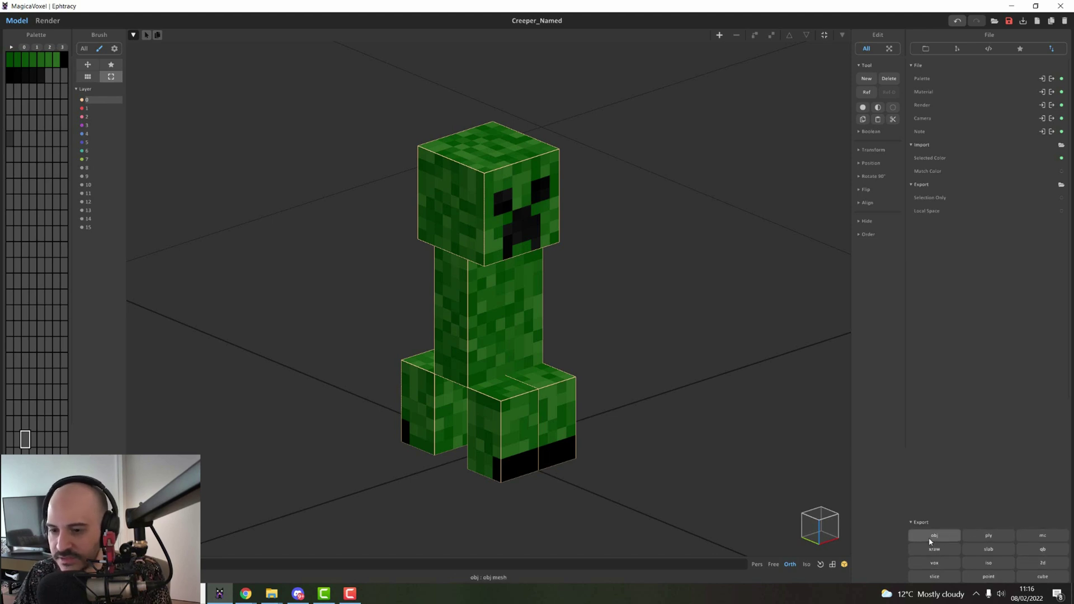
{"action": "left_click", "coordinate": [928, 535]}
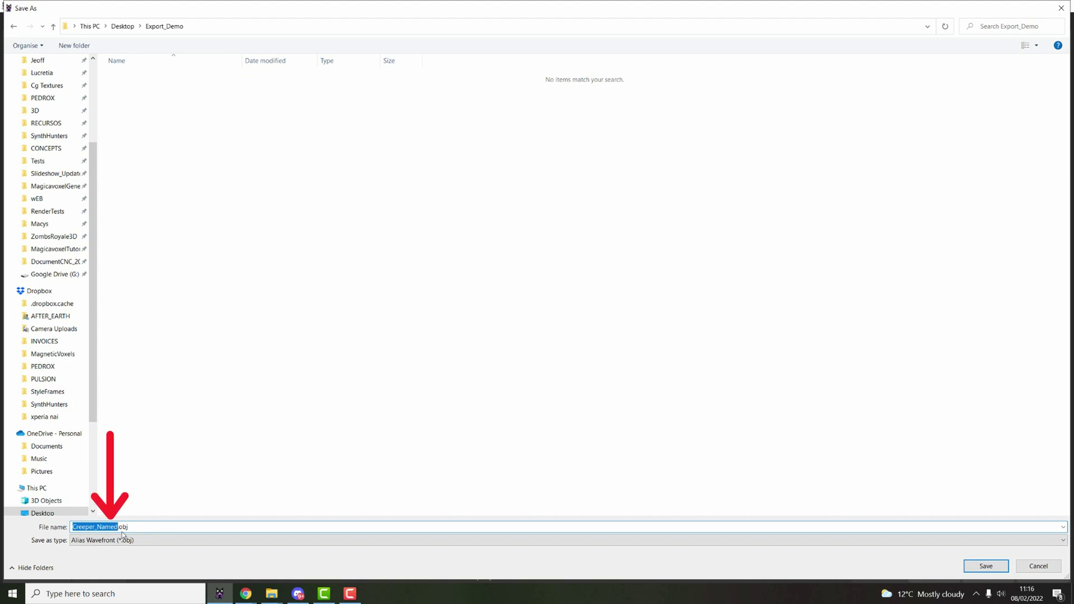
{"action": "left_click", "coordinate": [1038, 566]}
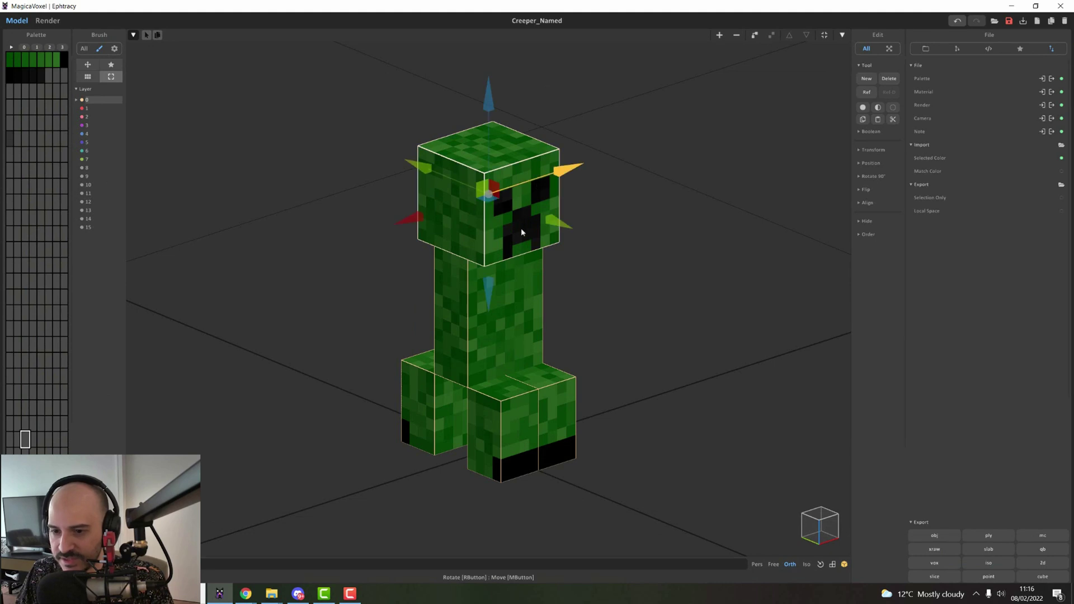
Select the creeper's torso, a back leg and the front legs one after another
{"action": "left_click", "coordinate": [512, 302]}
{"action": "left_click", "coordinate": [451, 390]}
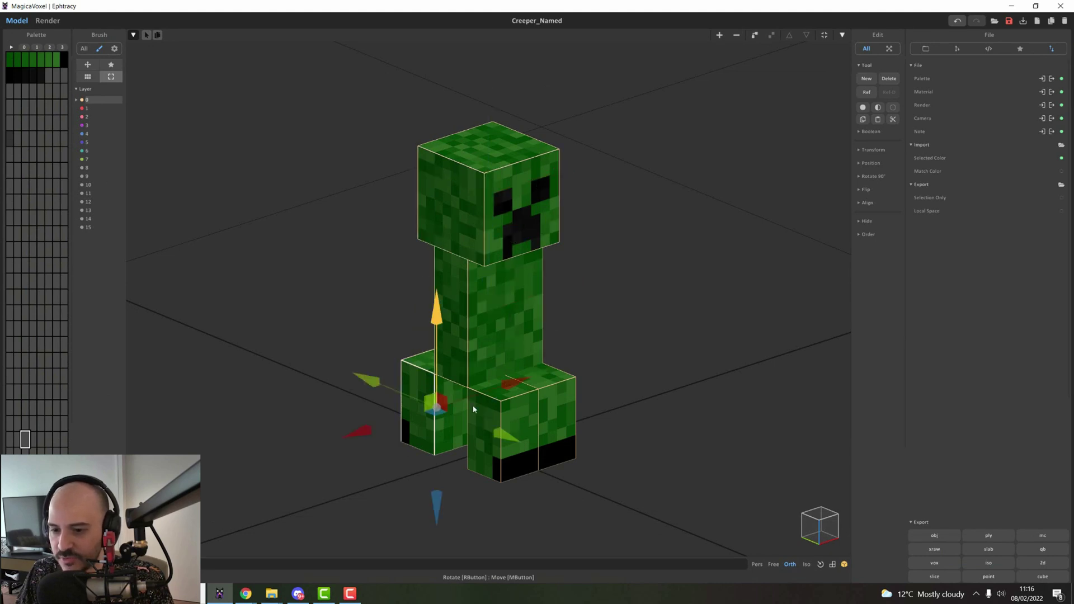
{"action": "left_click", "coordinate": [524, 417]}
{"action": "left_click", "coordinate": [555, 386]}
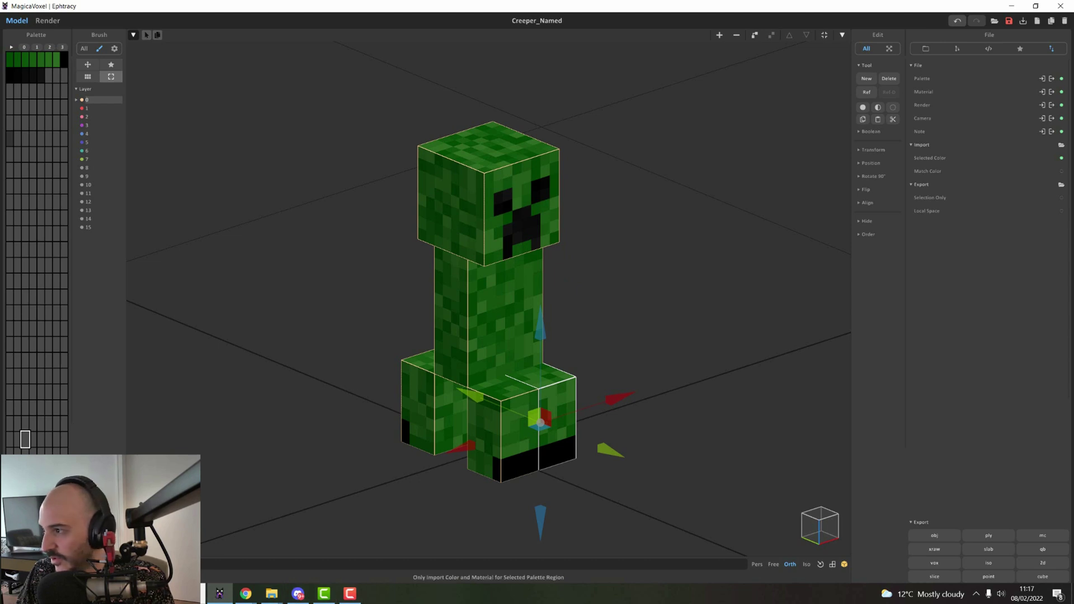
Switch to File Explorer's Export_Demo folder, show the exported files in Details view sorted by type and widen the Name column
{"action": "left_click", "coordinate": [271, 593]}
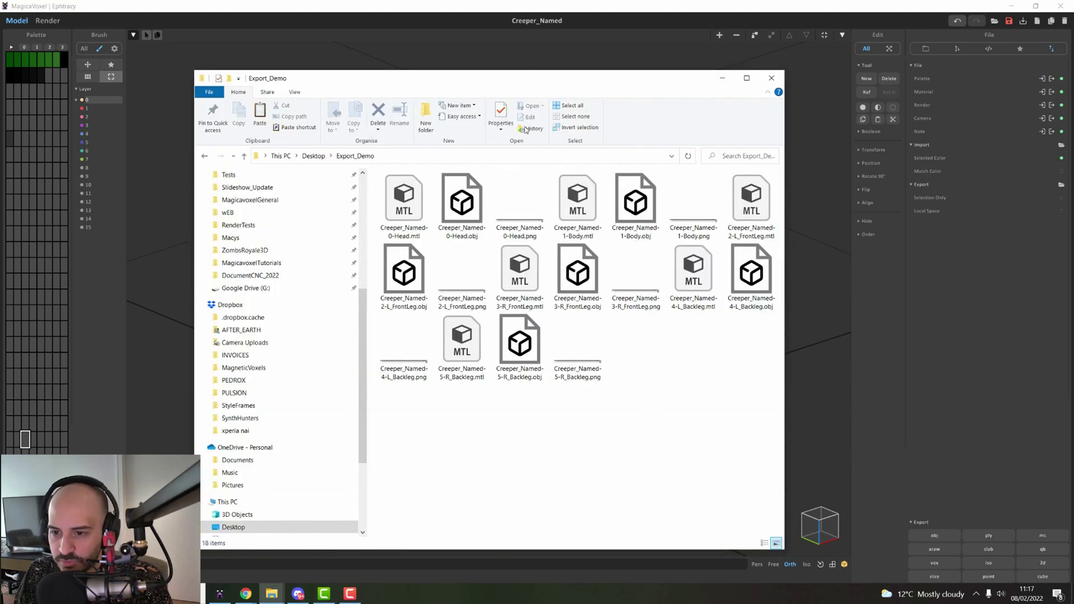
{"action": "right_click", "coordinate": [661, 367]}
{"action": "mouse_move", "coordinate": [649, 372]}
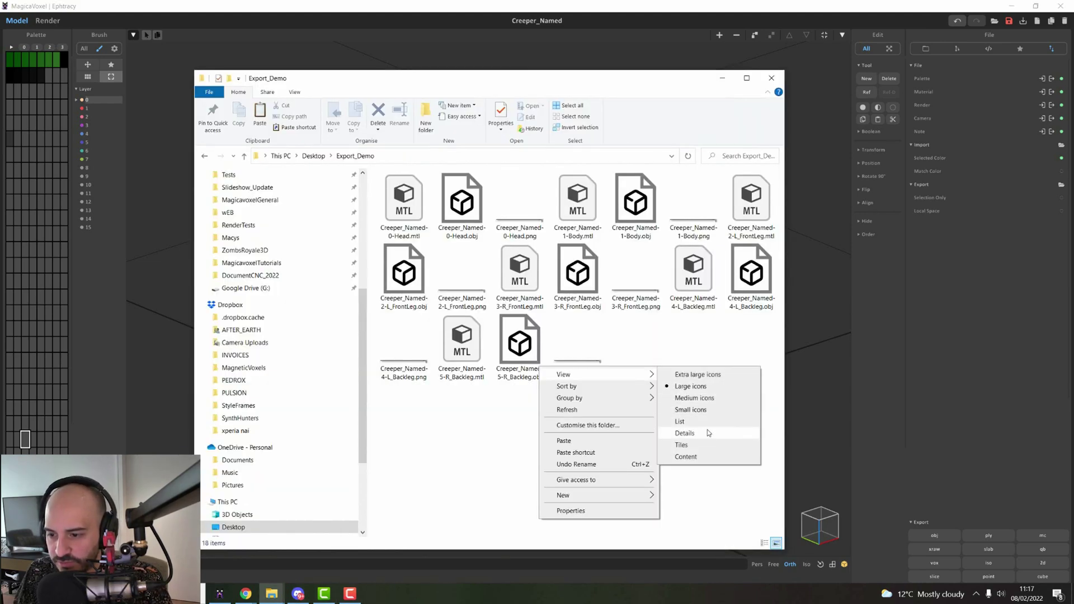
{"action": "left_click", "coordinate": [686, 421]}
{"action": "left_click", "coordinate": [548, 175]}
{"action": "left_click_drag", "start_coordinate": [454, 175], "coordinate": [590, 176]}
Go through the exported OBJ and MTL files of the creeper's parts in the Export_Demo folder
{"action": "left_click", "coordinate": [455, 202]}
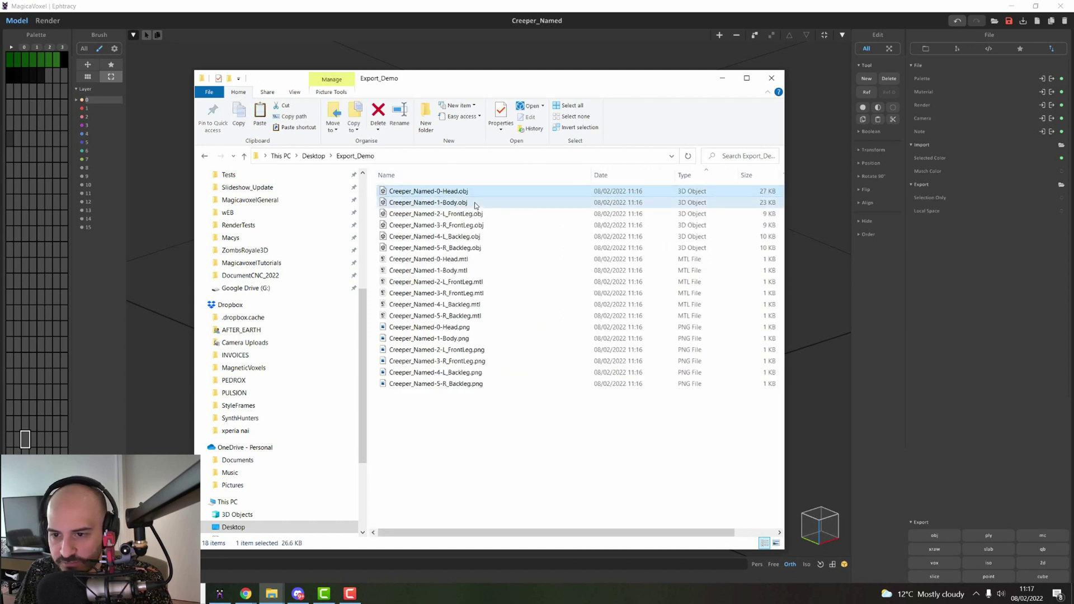
{"action": "left_click", "coordinate": [492, 248]}
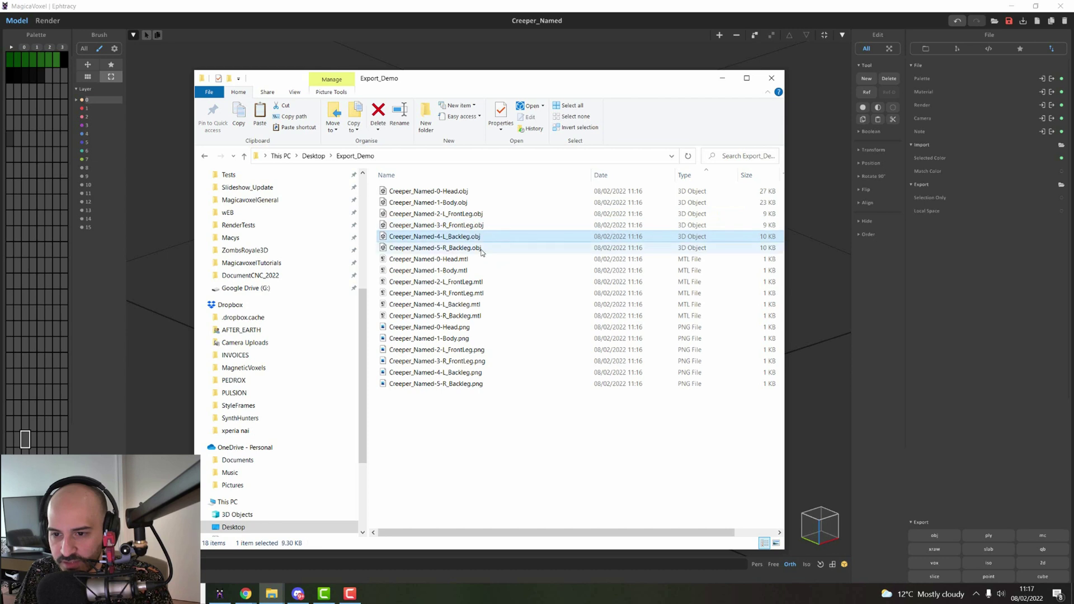
{"action": "left_click", "coordinate": [480, 270]}
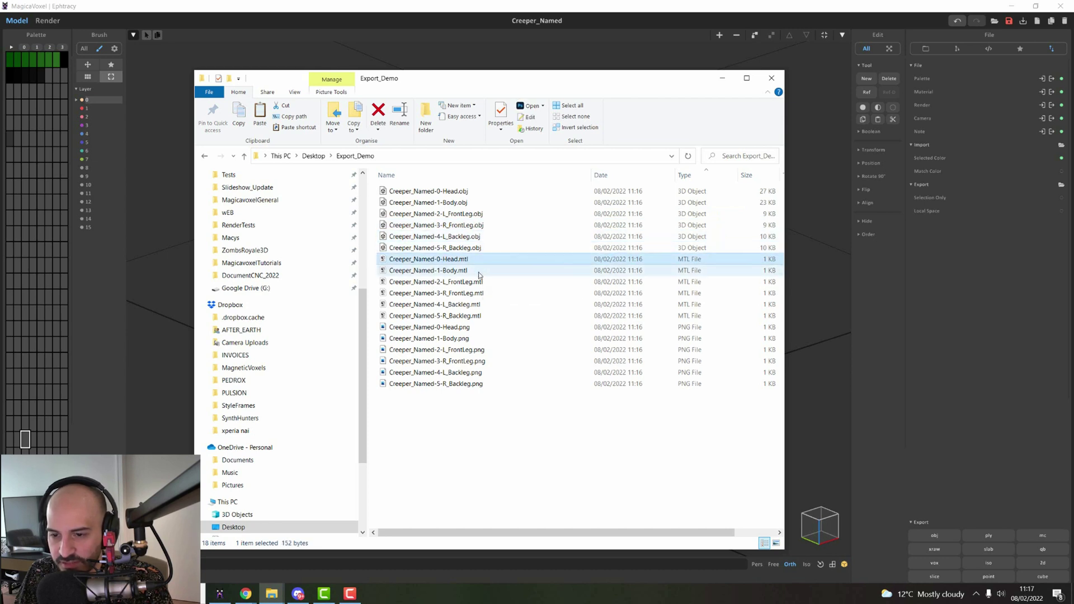
{"action": "left_click", "coordinate": [501, 294]}
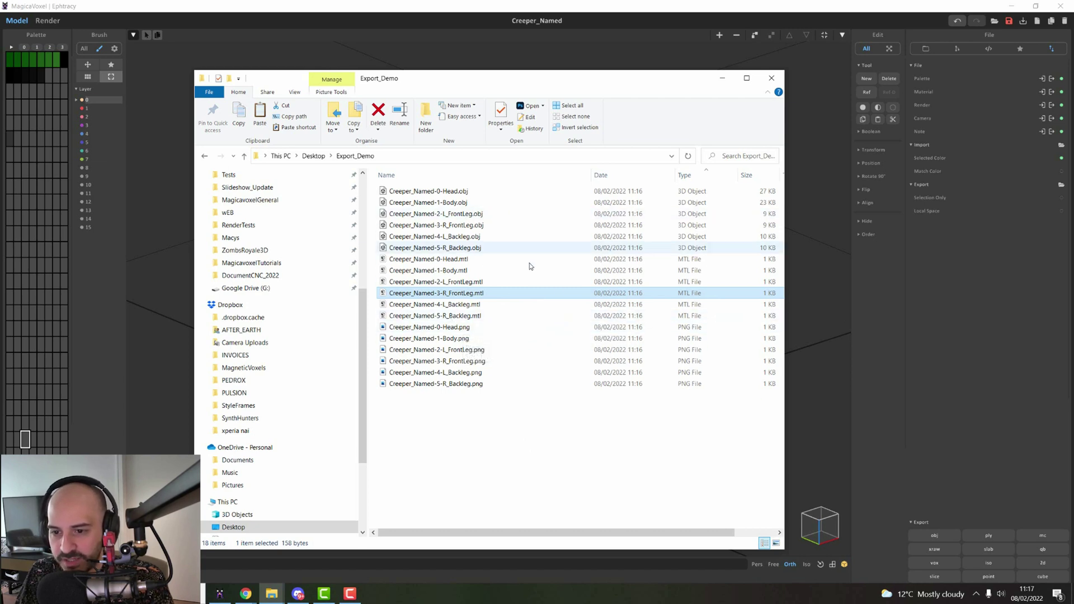
Go through the PNG texture files of the creeper's parts, select several of them together and clear the selection
{"action": "left_click", "coordinate": [460, 339]}
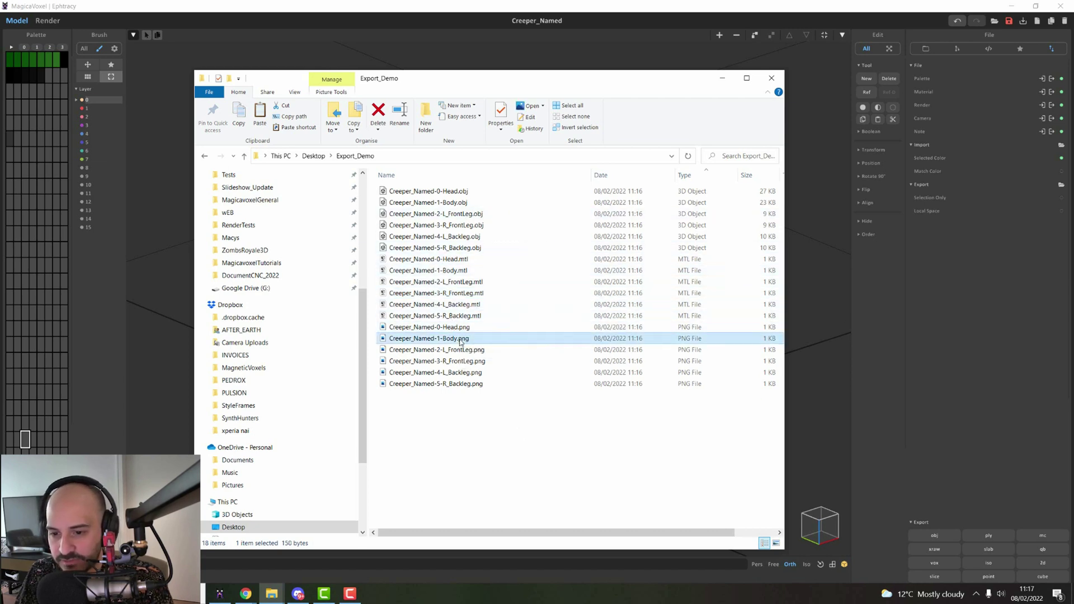
{"action": "left_click", "coordinate": [453, 373]}
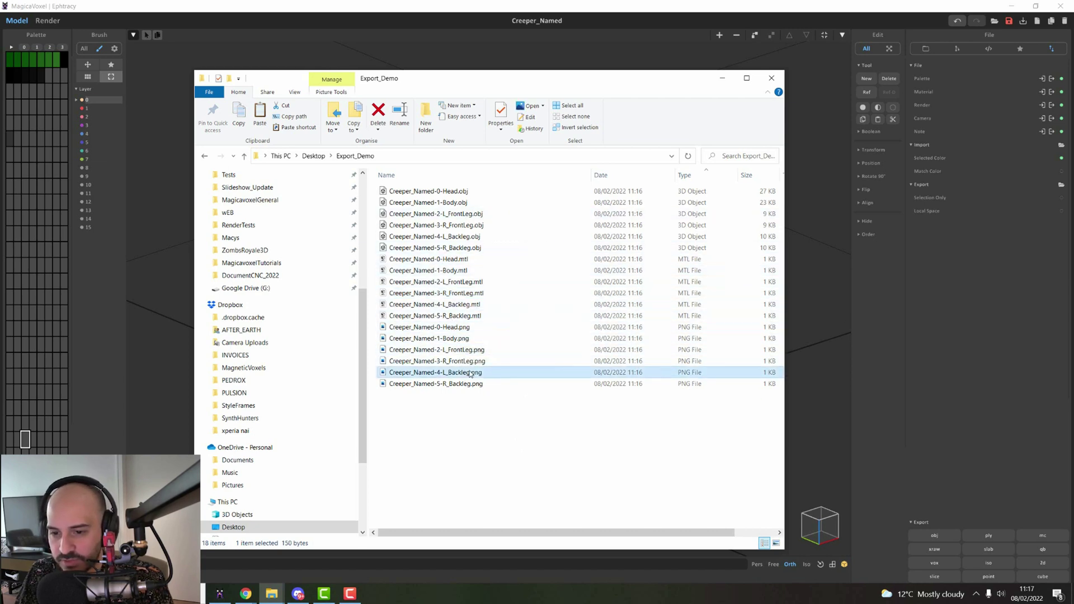
{"action": "left_click", "coordinate": [391, 330]}
{"action": "left_click", "coordinate": [399, 339]}
{"action": "left_click", "coordinate": [413, 349]}
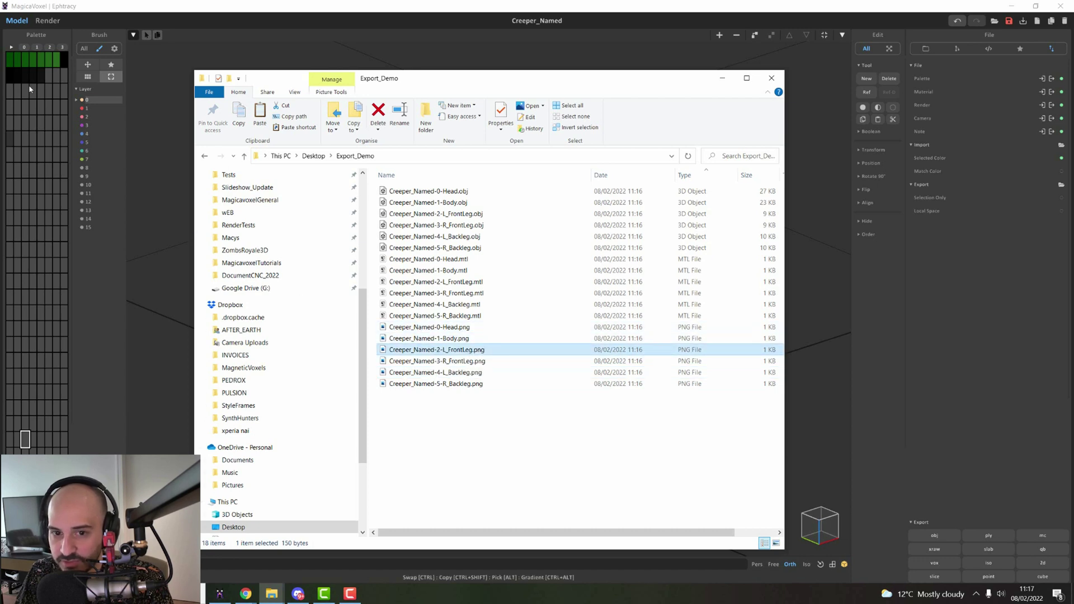
{"action": "left_click", "coordinate": [445, 373]}
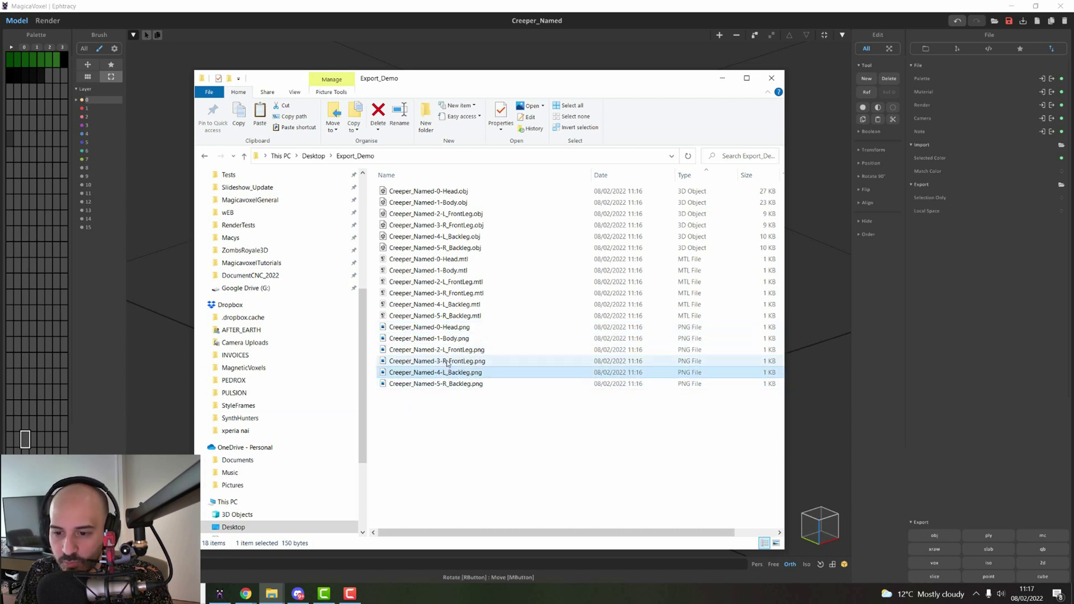
{"action": "left_click", "coordinate": [447, 361]}
{"action": "left_click", "coordinate": [447, 350]}
{"action": "left_click", "coordinate": [454, 328]}
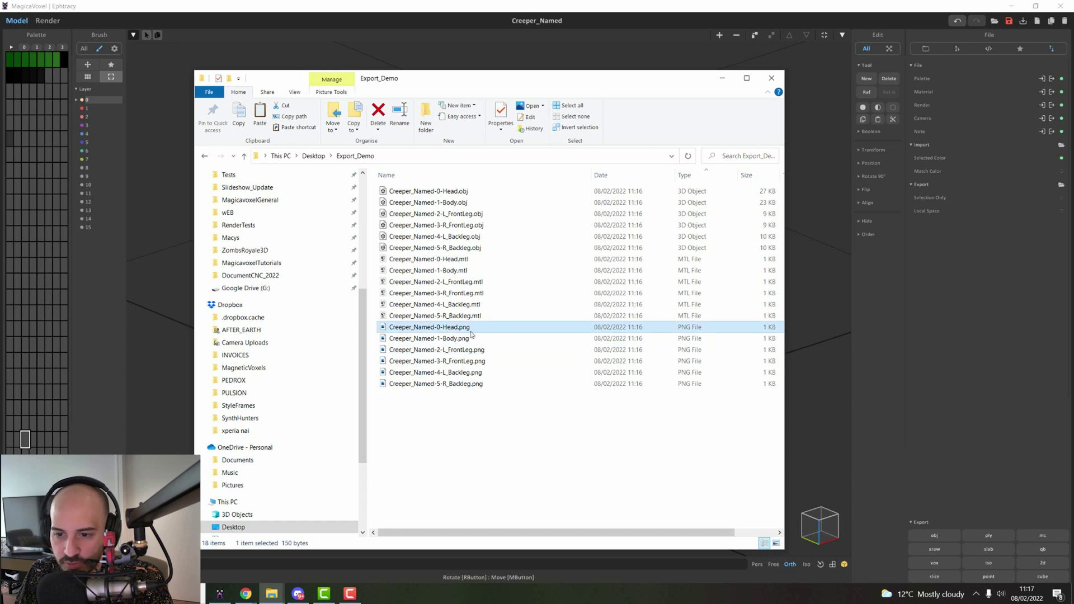
{"action": "left_click_drag", "start_coordinate": [488, 407], "coordinate": [430, 339]}
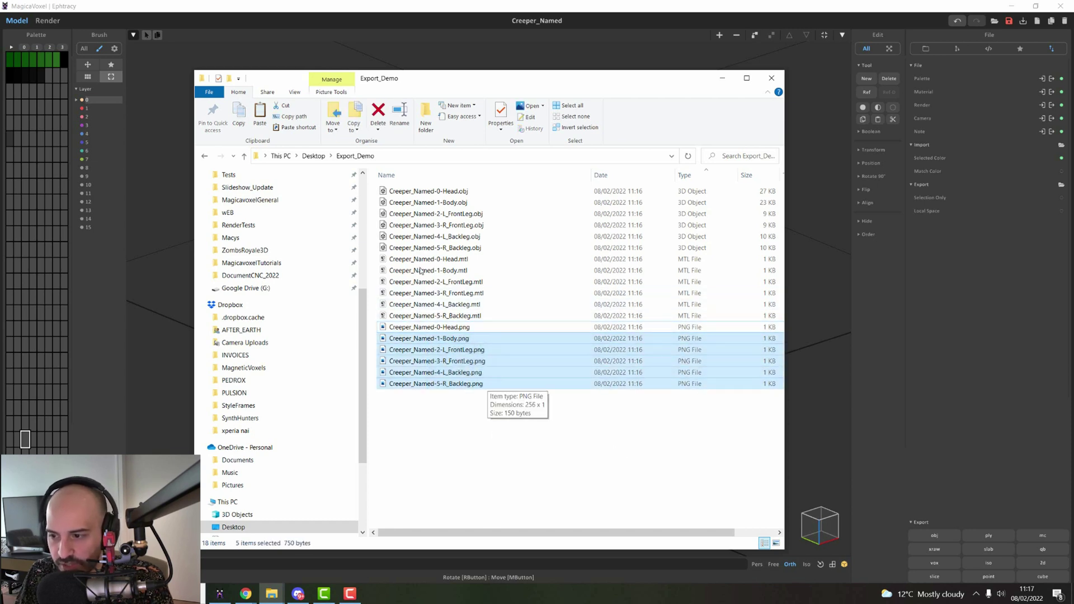
{"action": "left_click", "coordinate": [605, 432]}
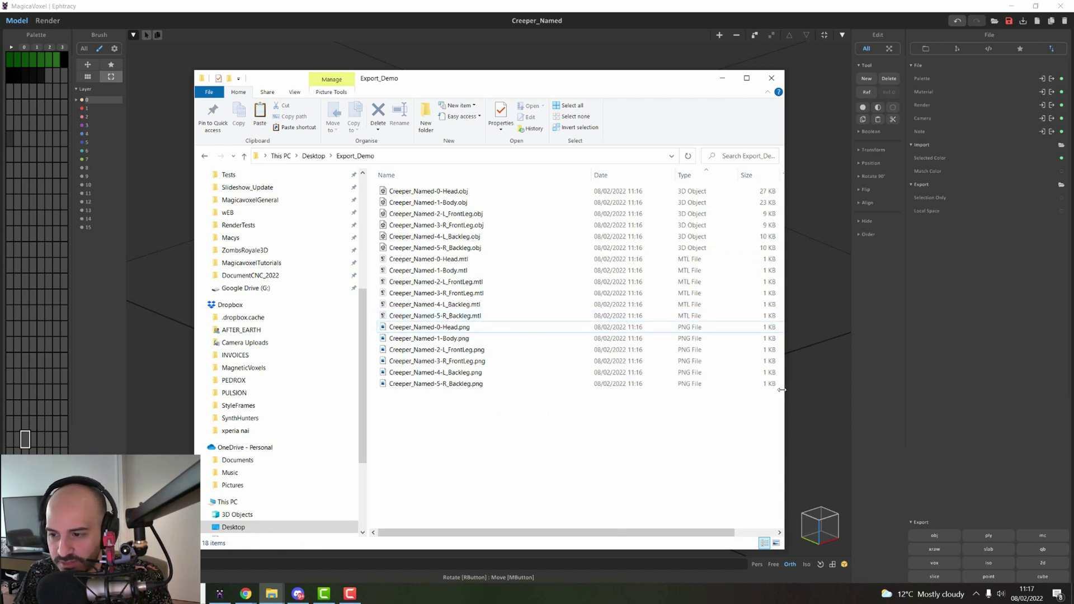
Open Creeper_Named-0-Head.png in Photos, shrink the window to a smaller size and zoom in on the colour strip to 700%
{"action": "double_click", "coordinate": [451, 328]}
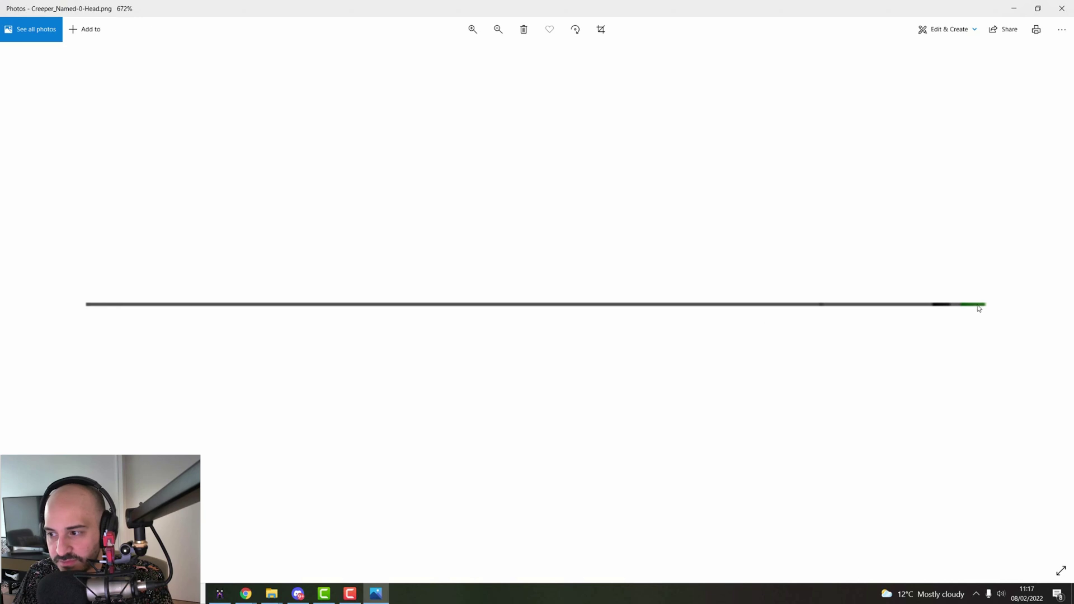
{"action": "double_click", "coordinate": [894, 5]}
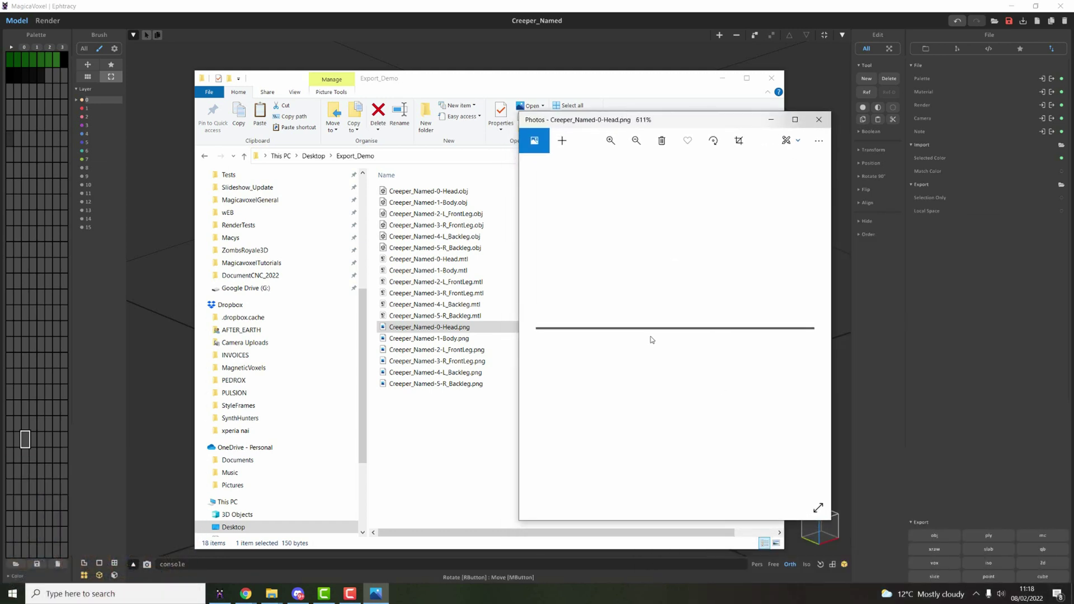
{"action": "scroll", "coordinate": [651, 339], "scroll_direction": "up", "scroll_amount": 1}
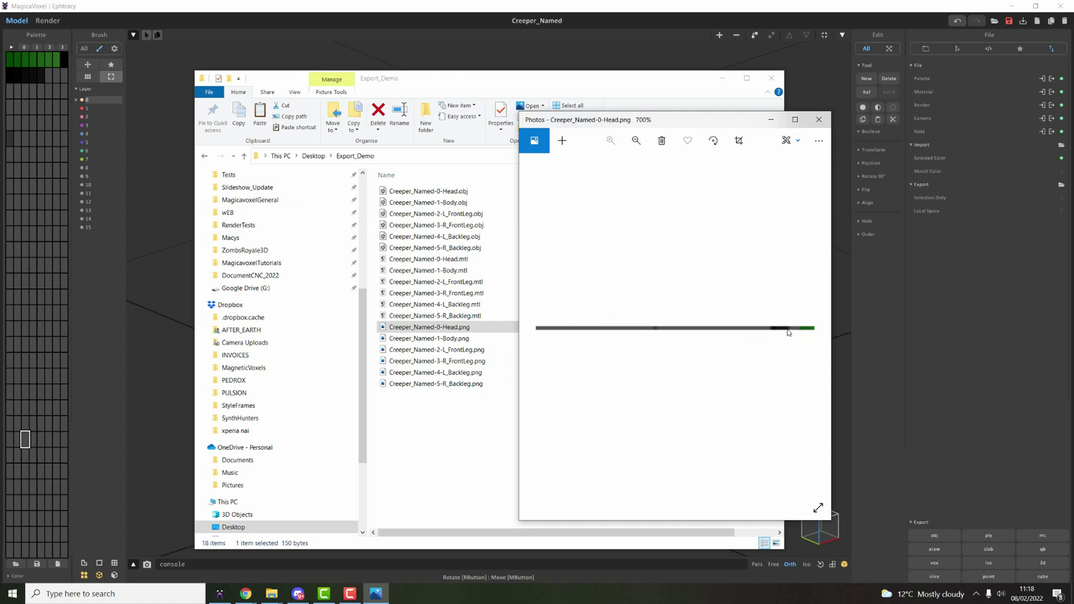
Select the green colours in the palette's first row in MagicaVoxel and return to the Photos window
{"action": "left_click", "coordinate": [53, 78]}
{"action": "left_click", "coordinate": [56, 75]}
{"action": "left_click_drag", "start_coordinate": [60, 76], "coordinate": [10, 58]}
{"action": "key", "text": "alt+Tab"}
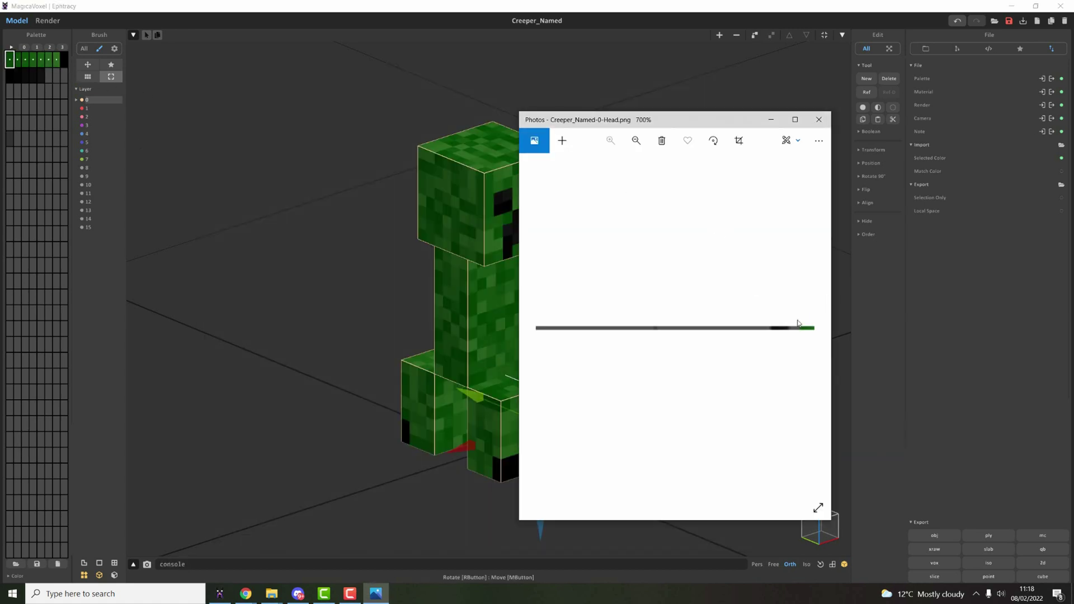
Move the Photos window aside to compare the texture strip with the creeper, and close it
{"action": "left_click_drag", "start_coordinate": [693, 120], "coordinate": [788, 93]}
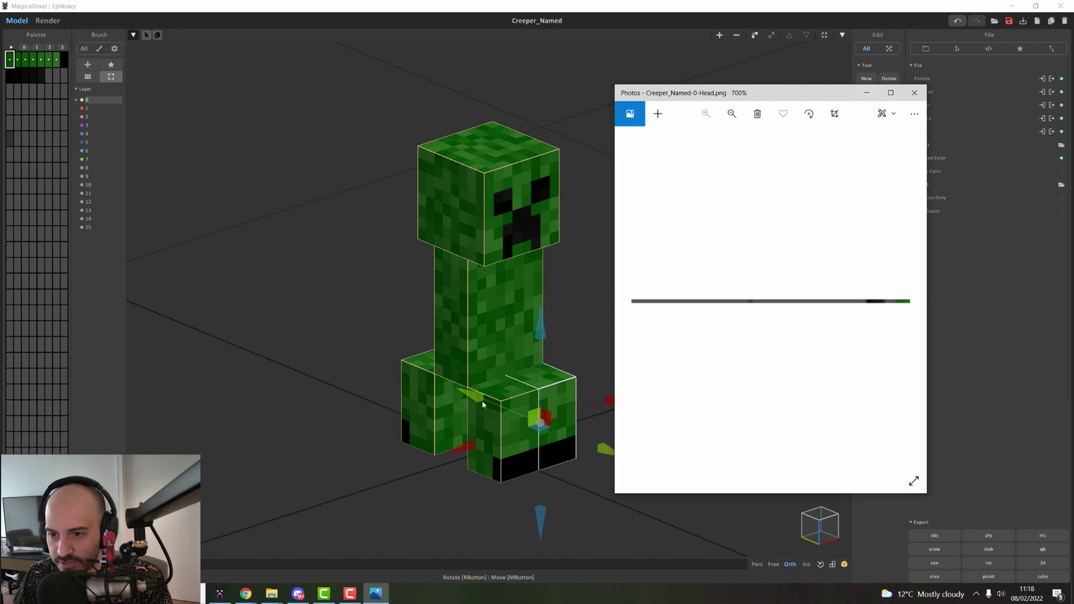
{"action": "left_click_drag", "start_coordinate": [807, 86], "coordinate": [590, 65]}
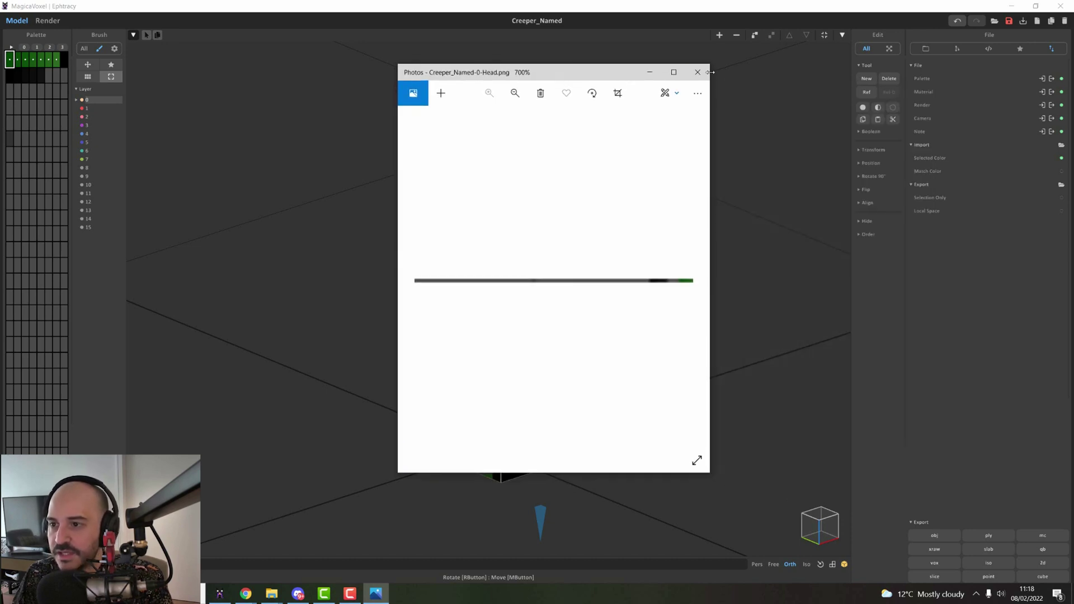
{"action": "left_click", "coordinate": [698, 70]}
Delete all the exported Creeper_Named files from the Export_Demo folder and return to MagicaVoxel
{"action": "key", "text": "alt+Tab"}
{"action": "left_click_drag", "start_coordinate": [627, 457], "coordinate": [328, 131]}
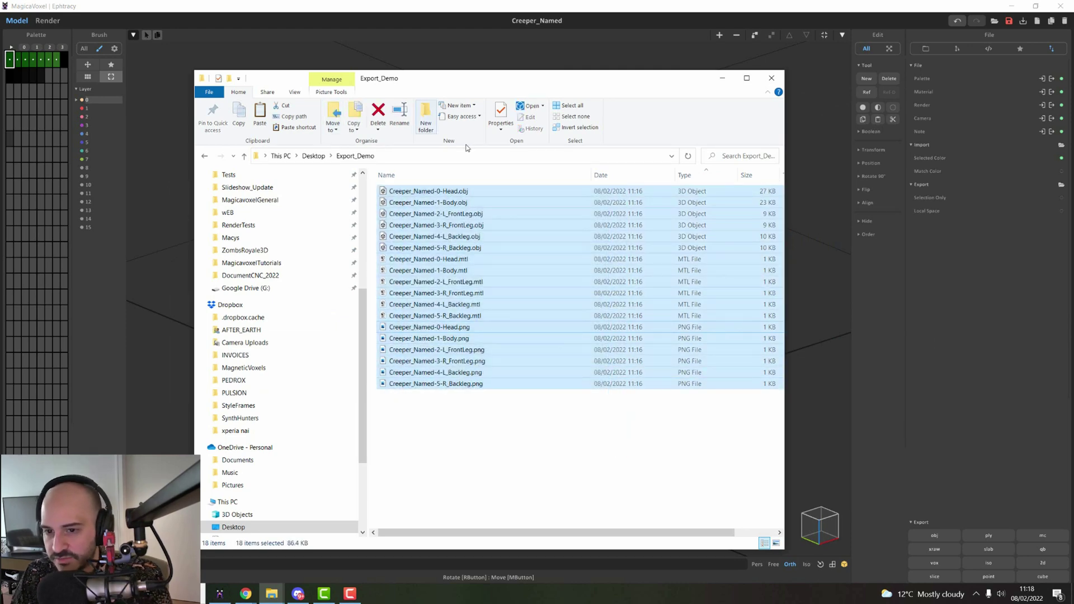
{"action": "key", "text": "Delete"}
{"action": "key", "text": "alt+Tab"}
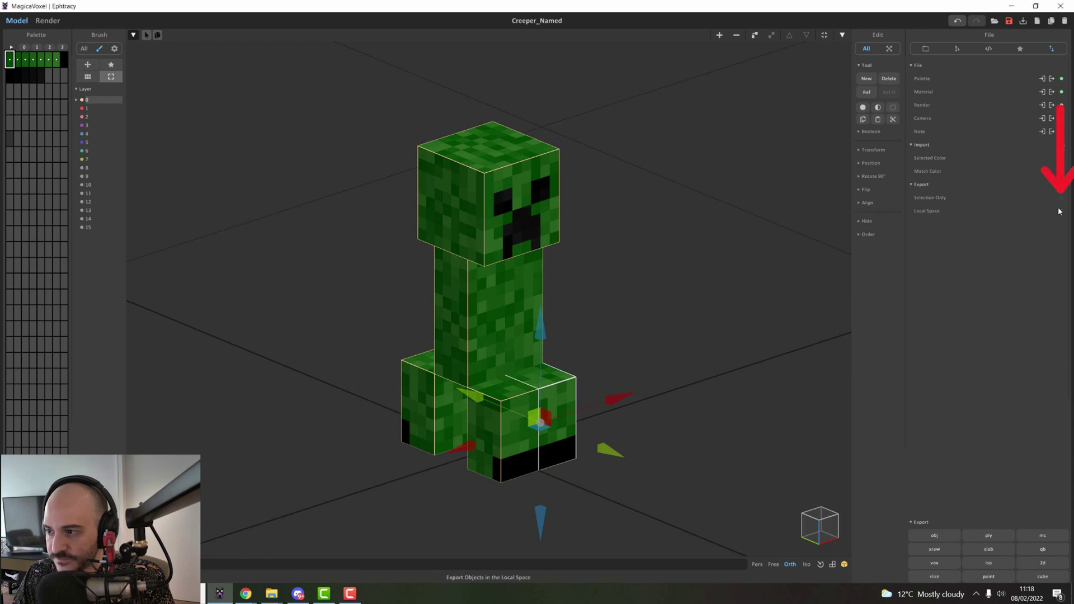
Select the creeper's head, turn on Selection Only and export it as OBJ named head_creeper to the Export_Demo folder
{"action": "left_click", "coordinate": [497, 177]}
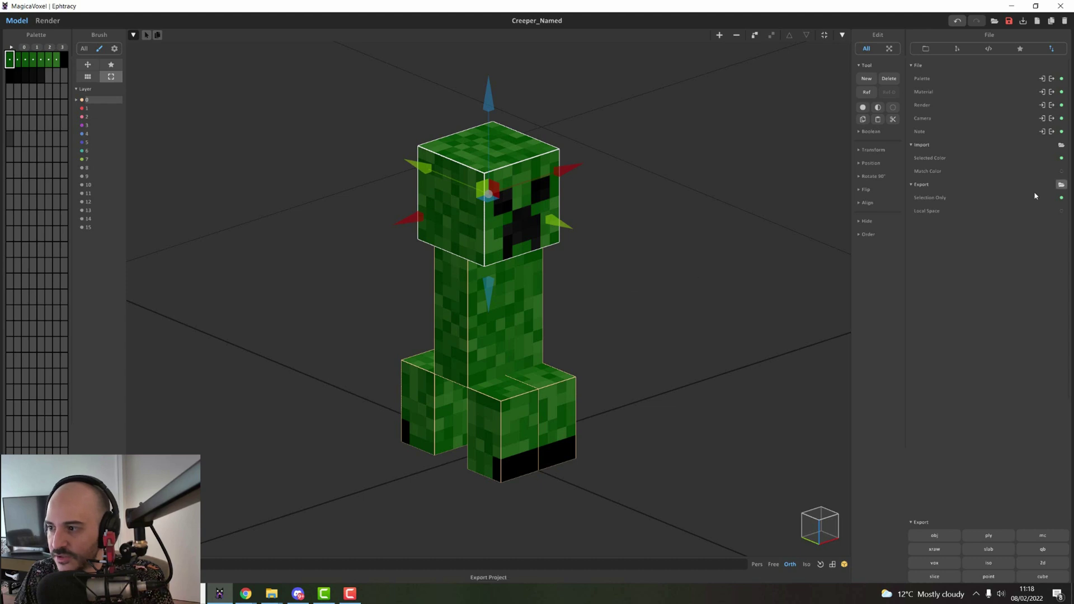
{"action": "left_click", "coordinate": [934, 535]}
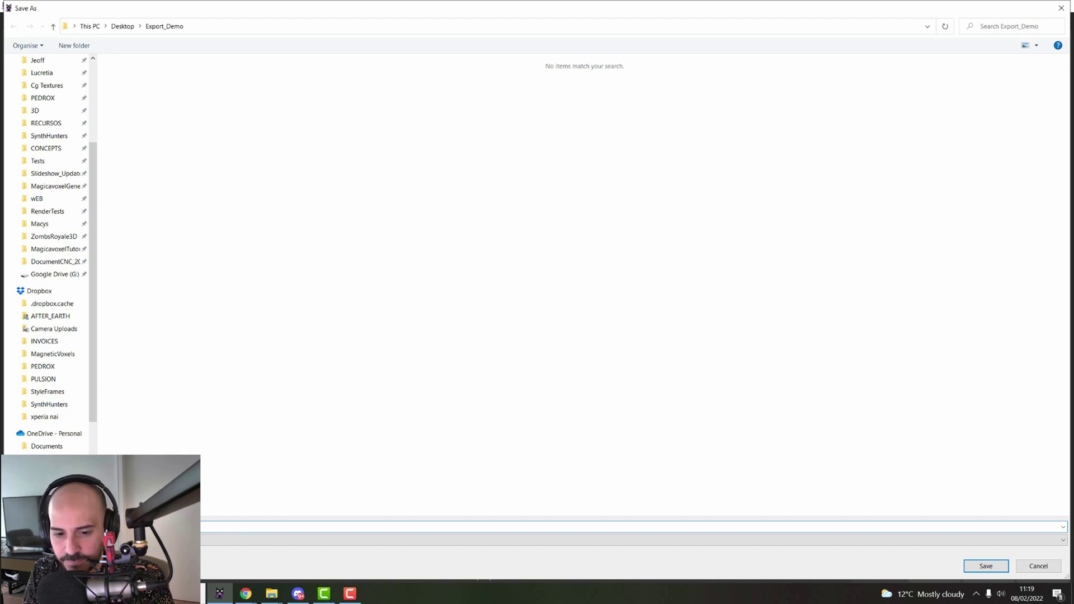
{"action": "key", "text": "Escape"}
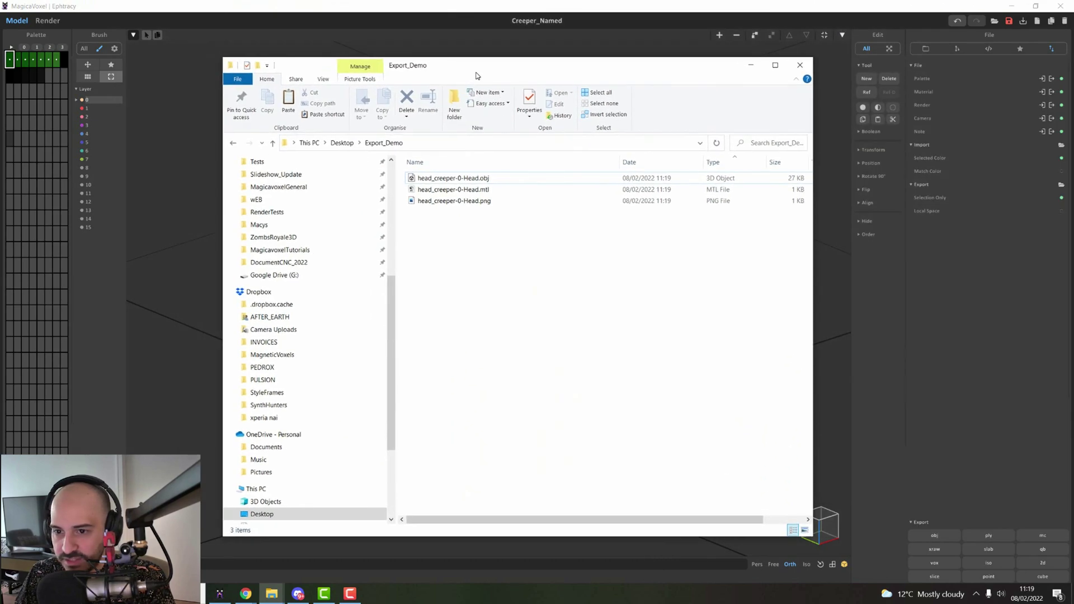
Check the exported head_creeper OBJ, MTL and PNG files in the Export_Demo folder and move its window off the creeper model
{"action": "left_click_drag", "start_coordinate": [551, 246], "coordinate": [440, 171]}
{"action": "left_click", "coordinate": [488, 192]}
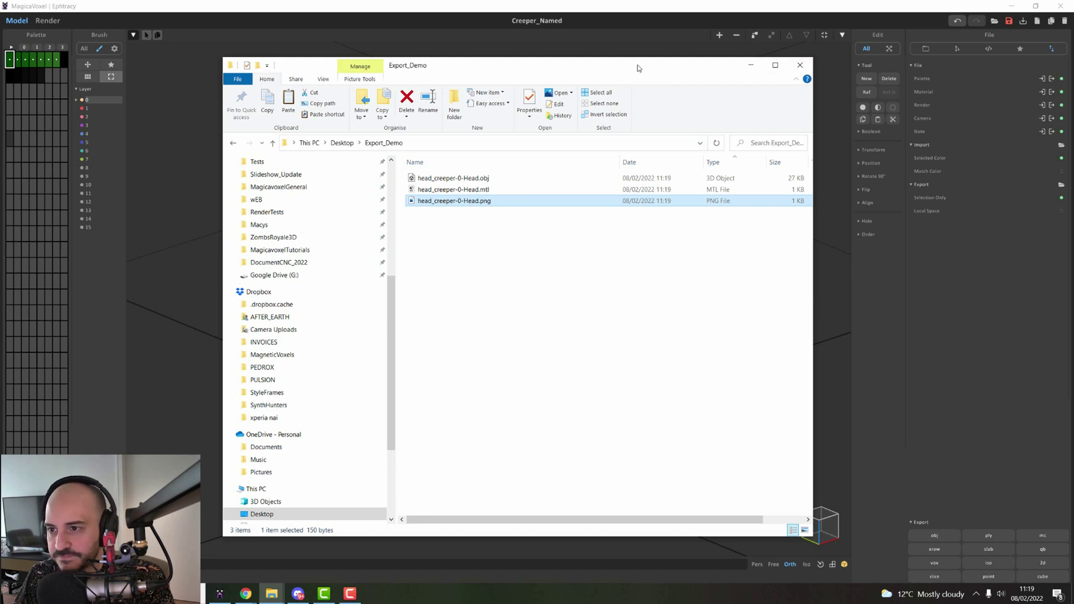
{"action": "left_click_drag", "start_coordinate": [640, 67], "coordinate": [1073, 70]}
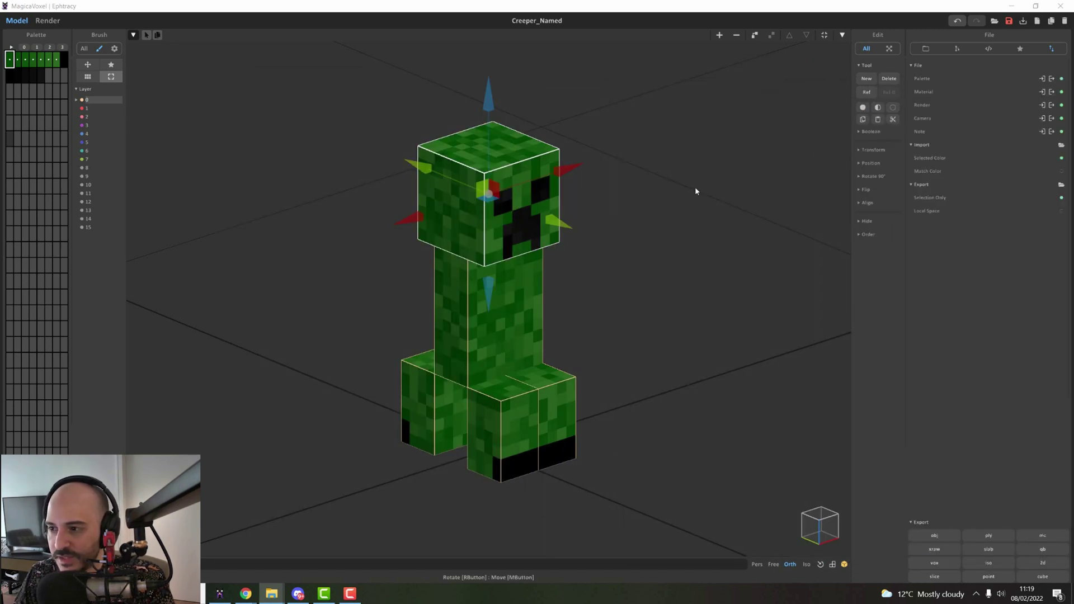